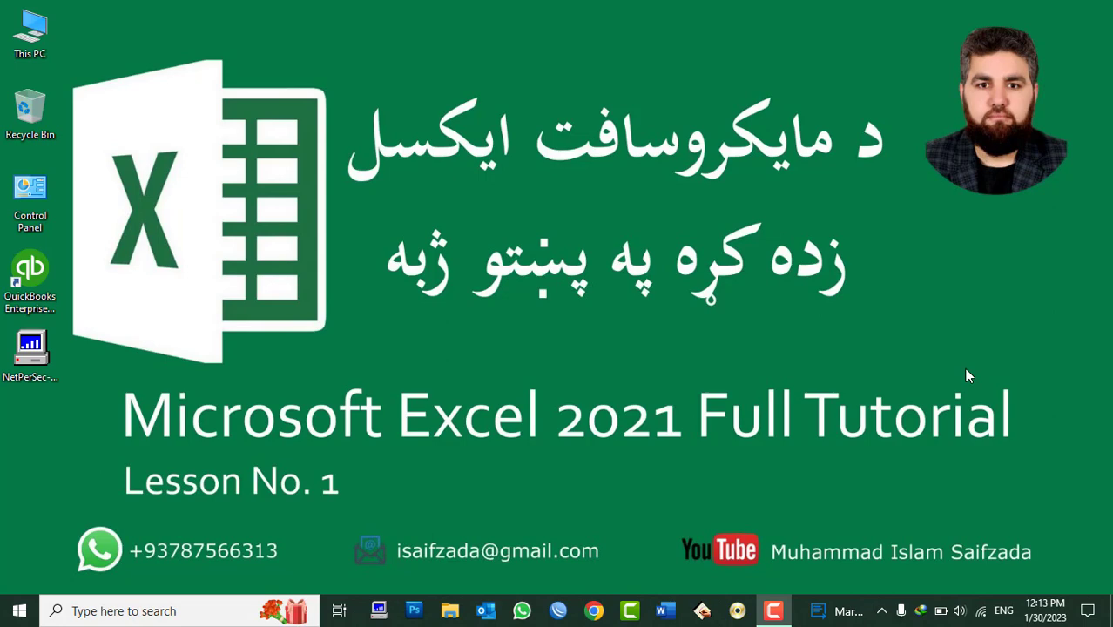
# Run 'control' from the Run box and bring the starting Word window forward
pyautogui.press('super+r')
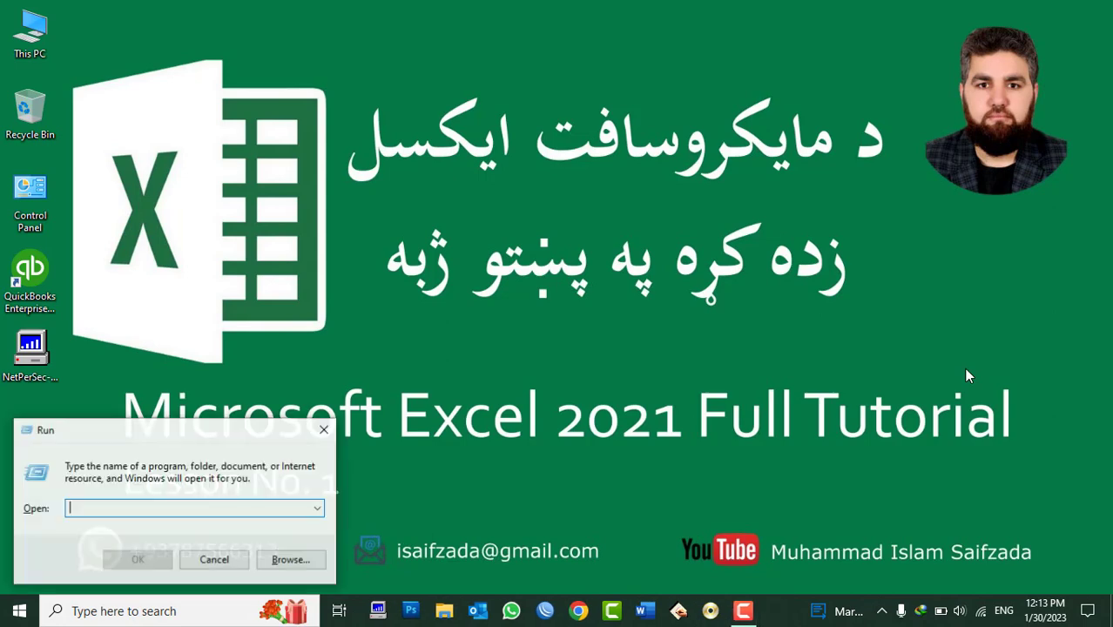
pyautogui.write('control')
pyautogui.press('Return')
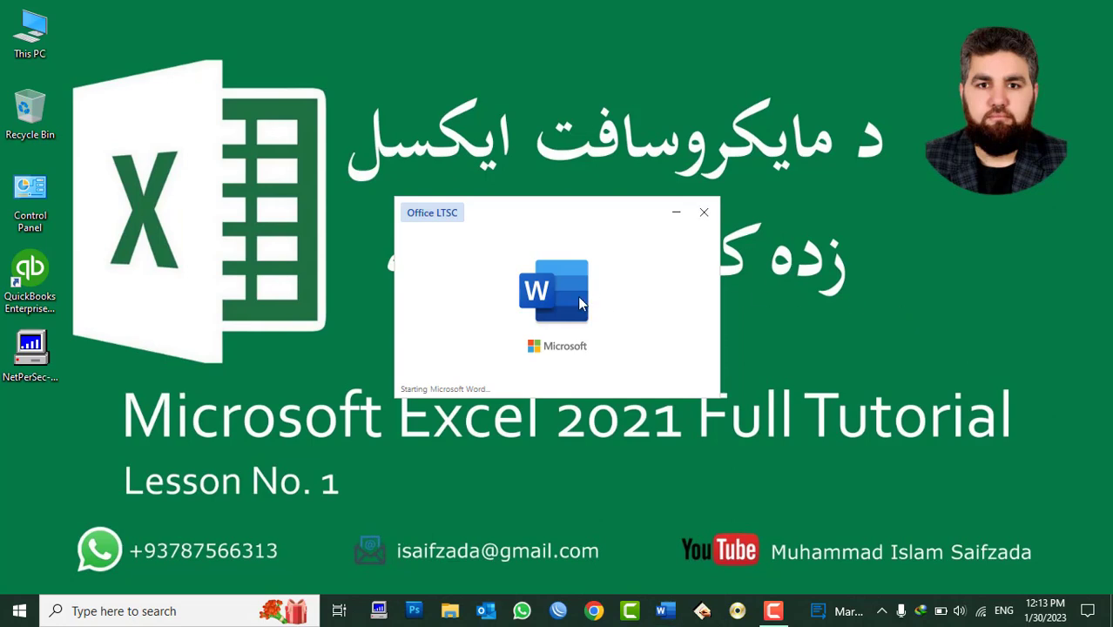
pyautogui.click(666, 611)
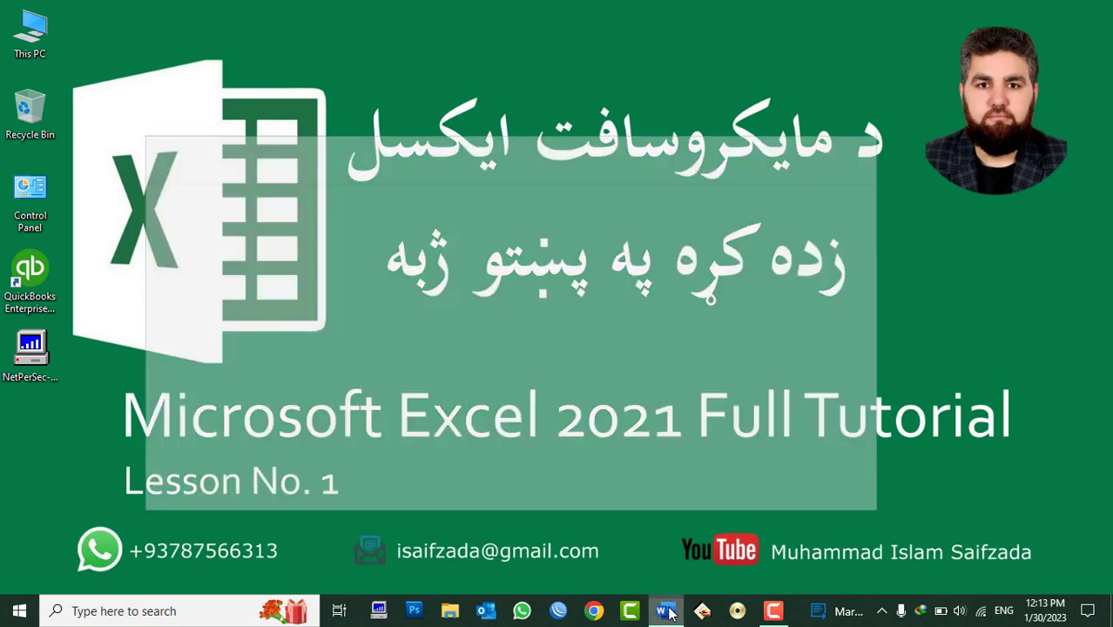
# Maximise Word and replace the old text with 'What is MS Excel and what for we use?'
pyautogui.click(843, 70)
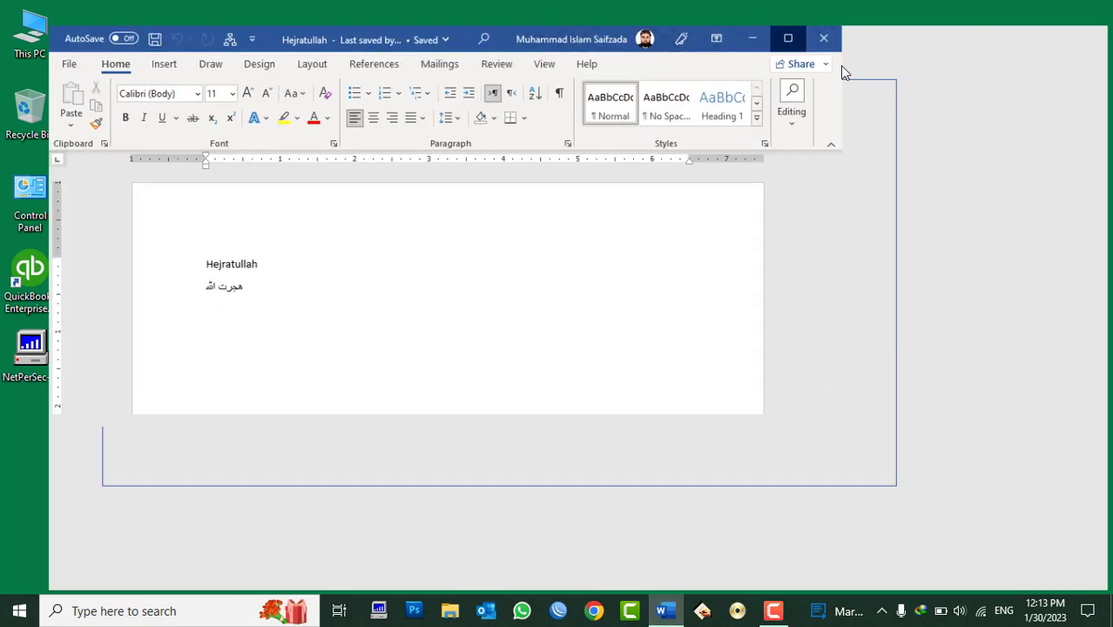
pyautogui.hotkey('ctrl', 'a')
pyautogui.press('Delete')
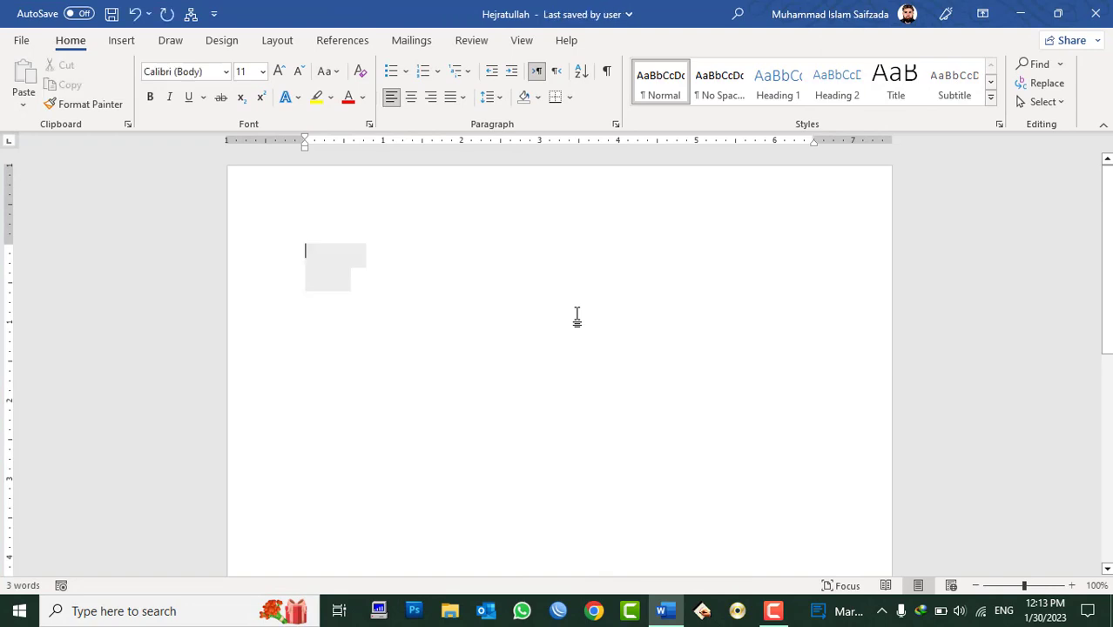
pyautogui.write('What')
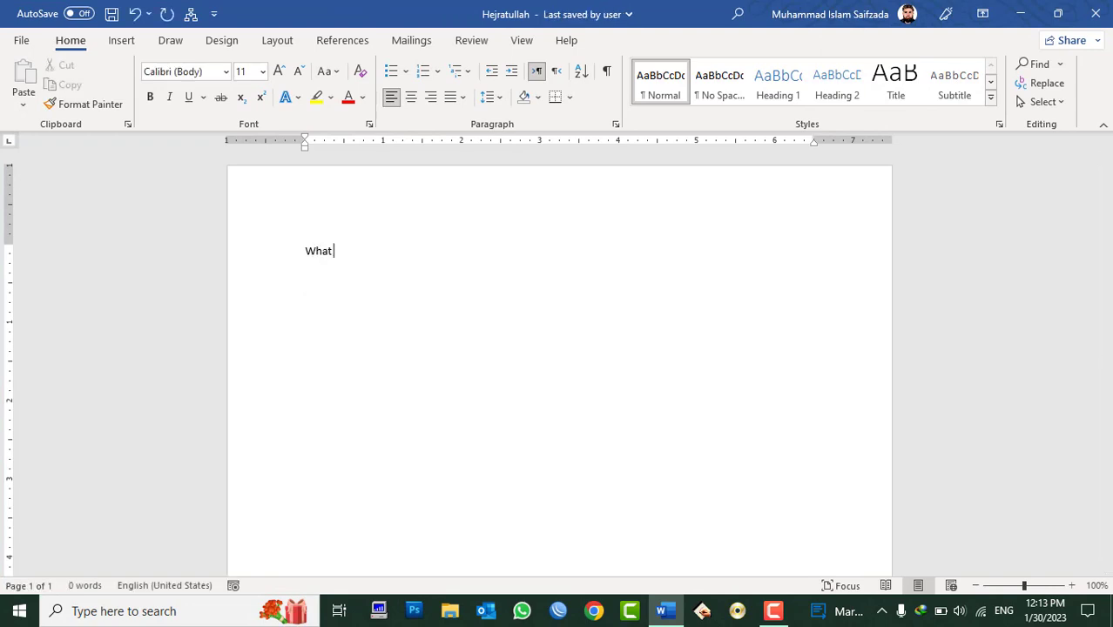
pyautogui.write(' is MS Excel')
pyautogui.write('?')
pyautogui.press('Return')
pyautogui.press('BackSpace')
pyautogui.press('BackSpace')
pyautogui.write('amn')
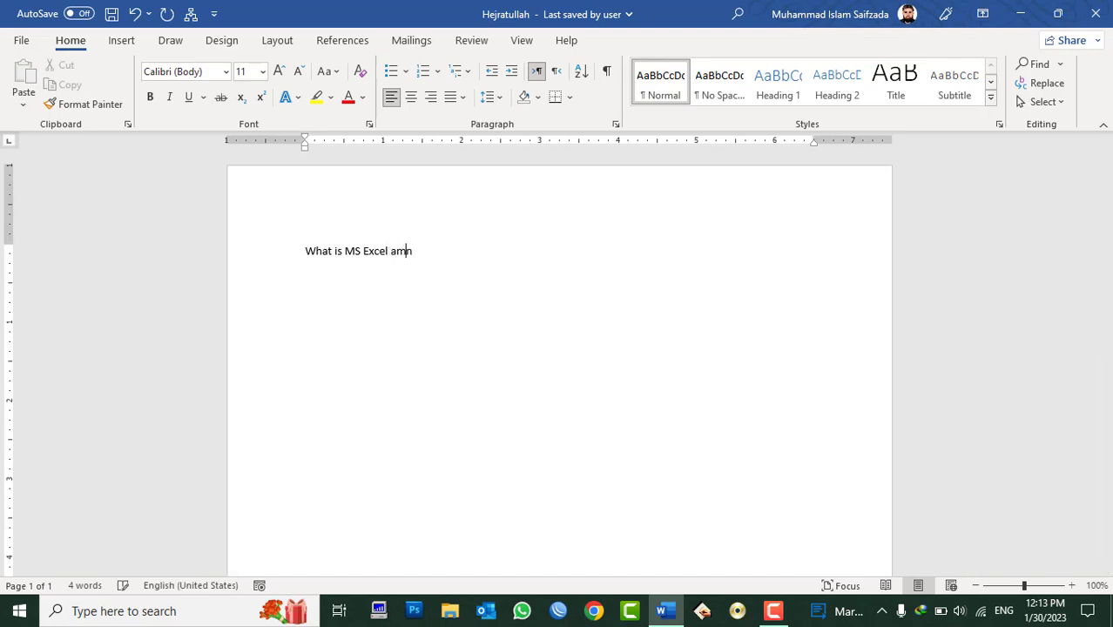
pyautogui.write('d')
pyautogui.press('BackSpace')
pyautogui.press('BackSpace')
pyautogui.press('BackSpace')
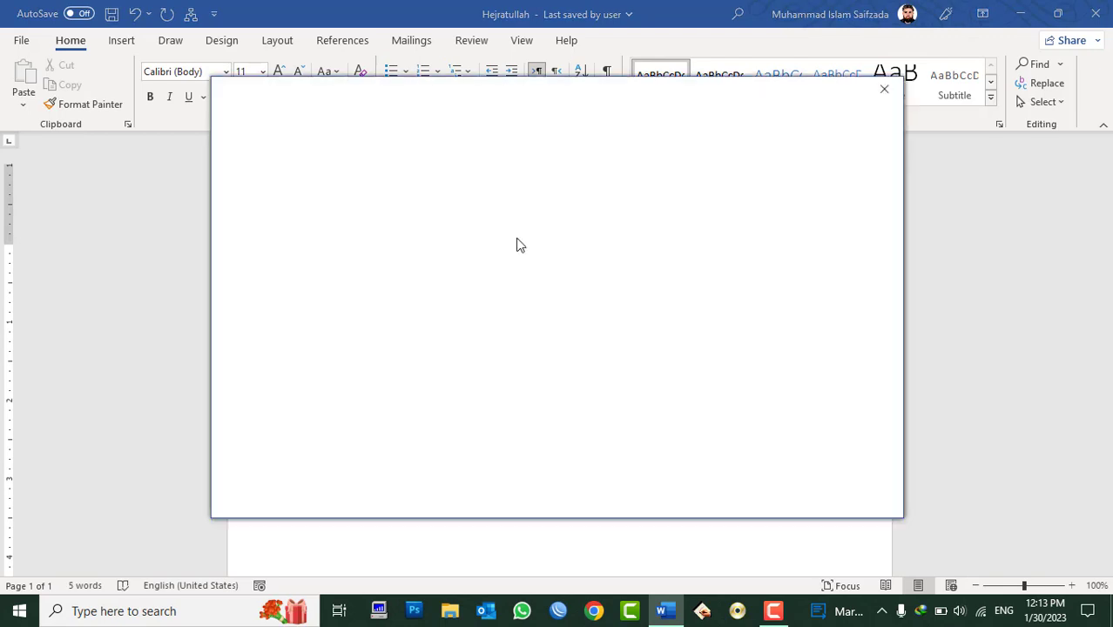
pyautogui.click(883, 89)
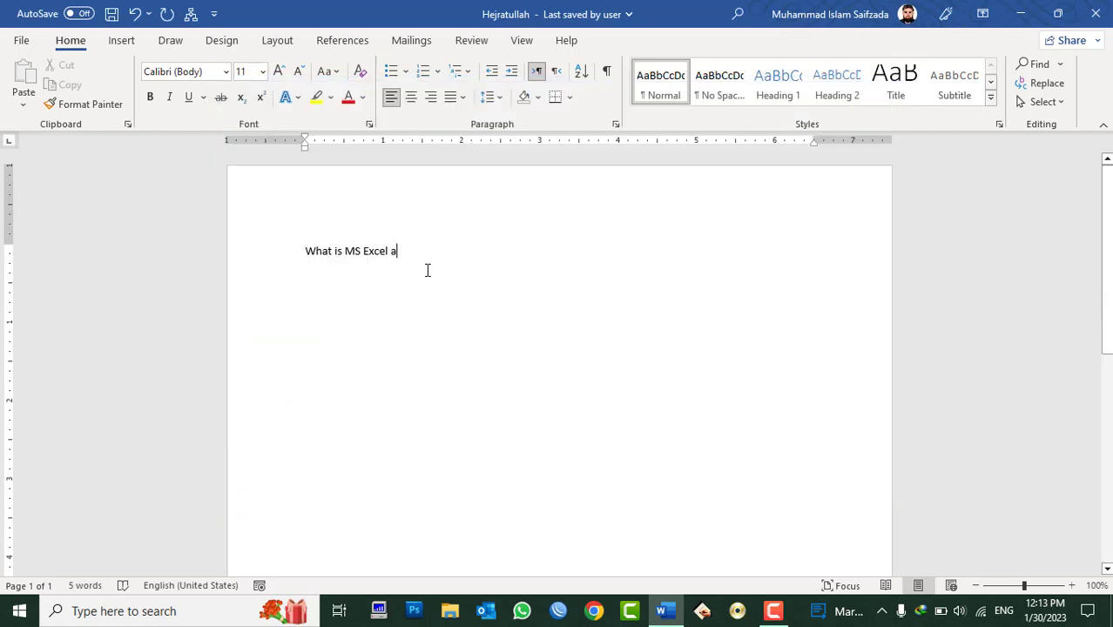
pyautogui.write('nd what ')
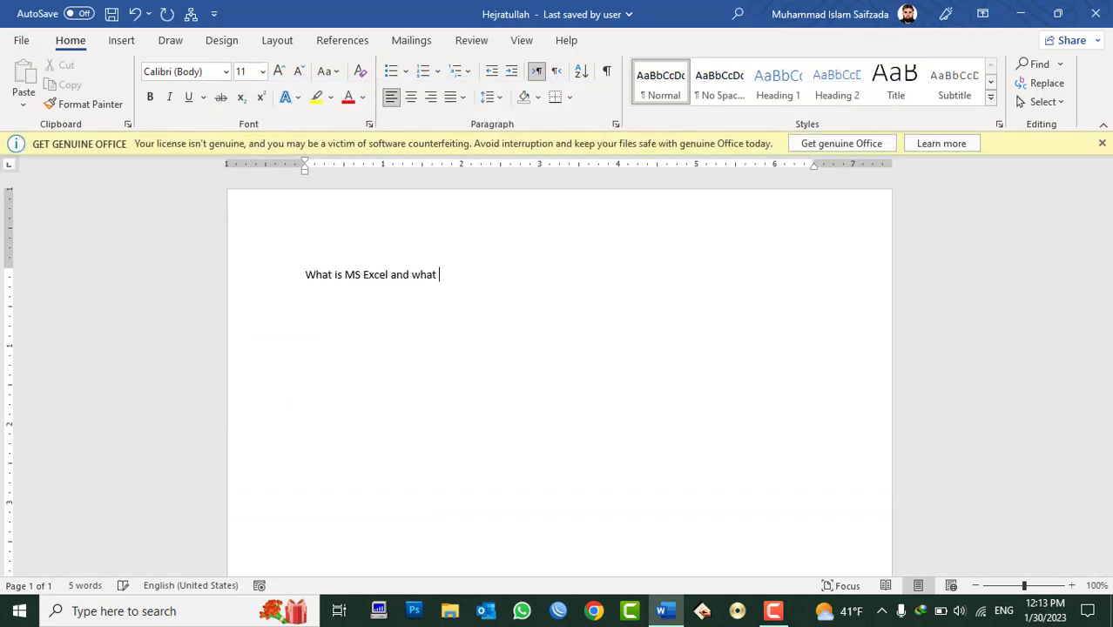
pyautogui.write('for we use?')
pyautogui.press('Return')
# Enlarge the question heading to 22 pt and move to the empty line below
pyautogui.doubleClick(441, 270)
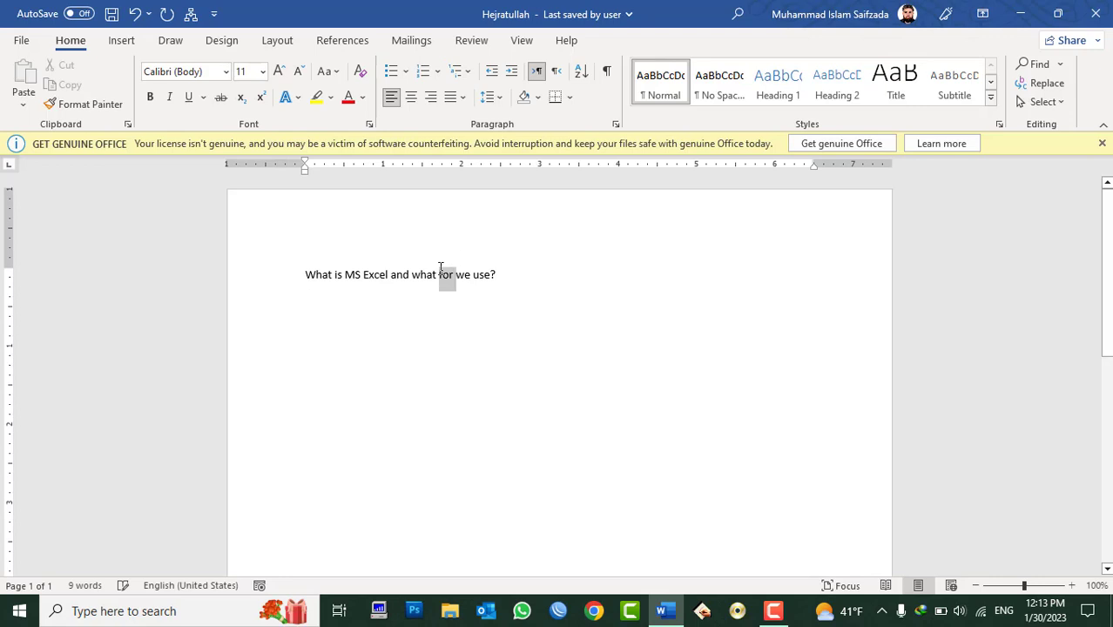
pyautogui.tripleClick(441, 270)
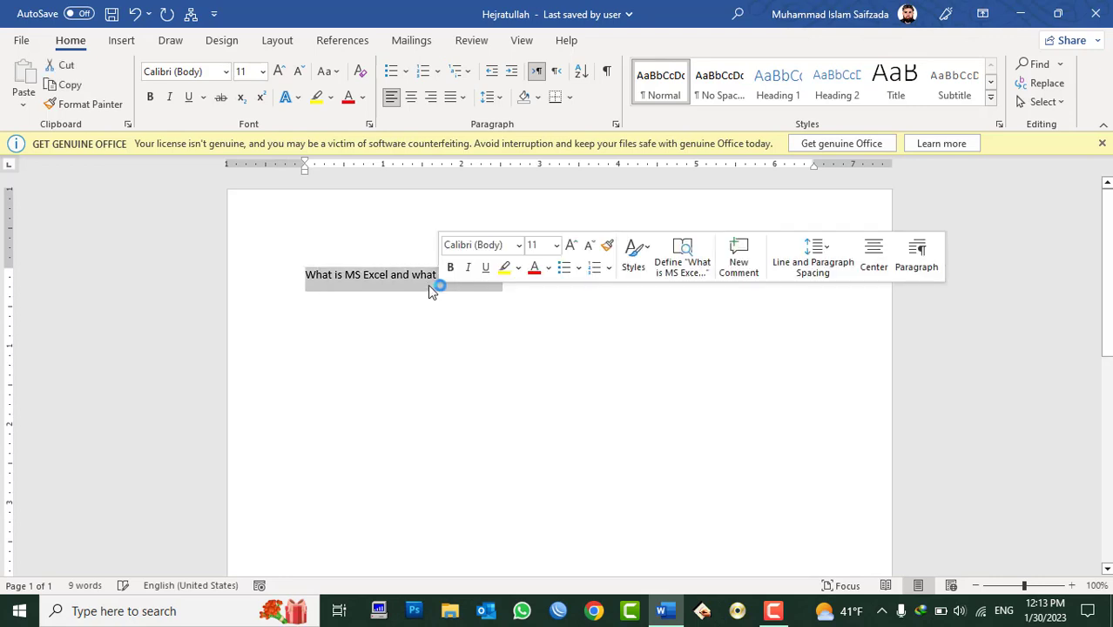
pyautogui.click(279, 72)
pyautogui.click(280, 72)
pyautogui.click(280, 71)
pyautogui.click(280, 71)
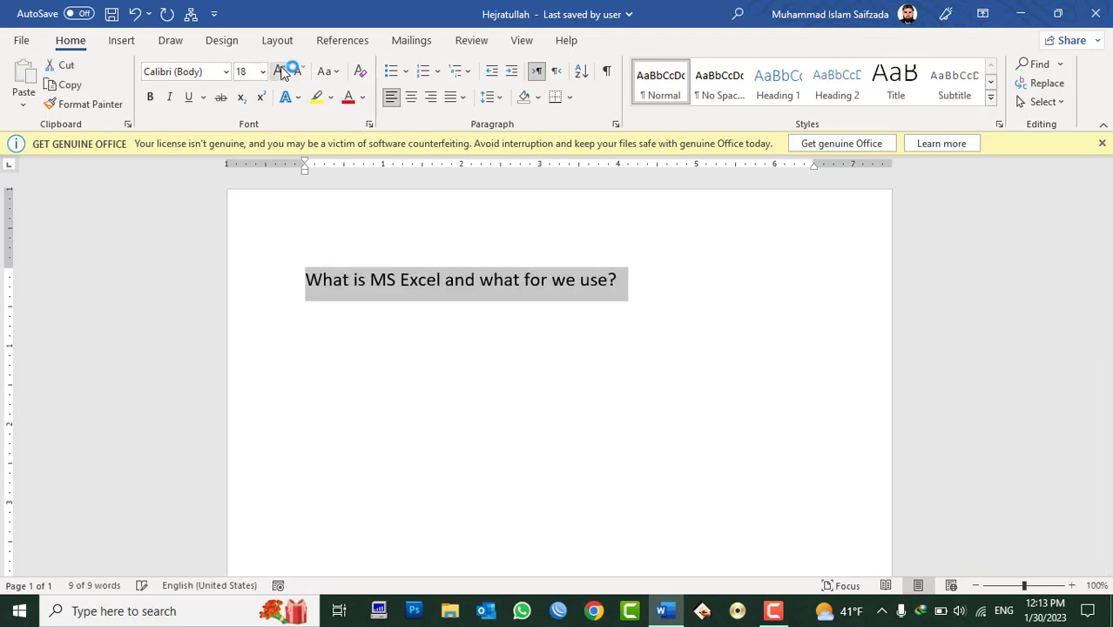
pyautogui.click(279, 72)
pyautogui.click(280, 72)
pyautogui.click(280, 71)
pyautogui.press('Down')
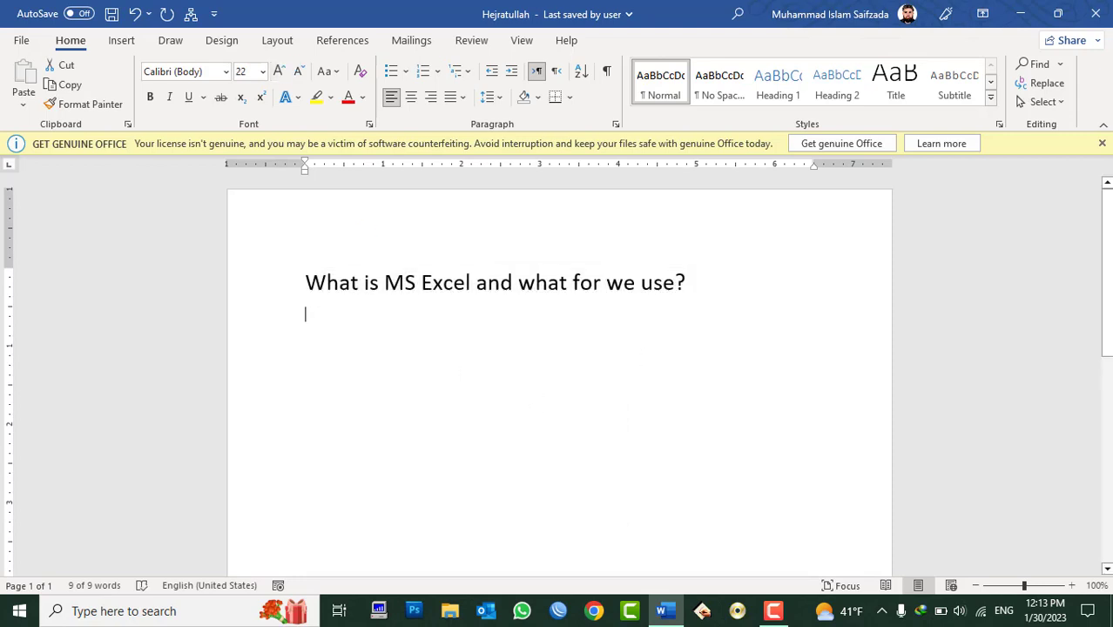
# Type 'Microsoft Excel is the production of Microsoft company and used for Accounting, Calculation & Design' on line two
pyautogui.click(685, 342)
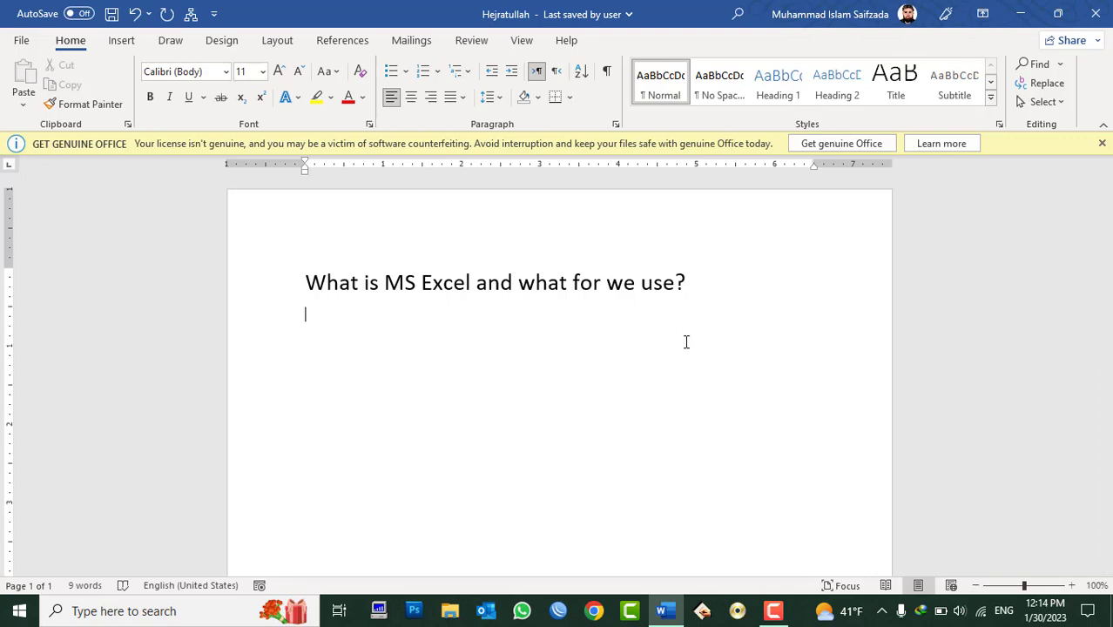
pyautogui.write('Microsofdt')
pyautogui.press('BackSpace')
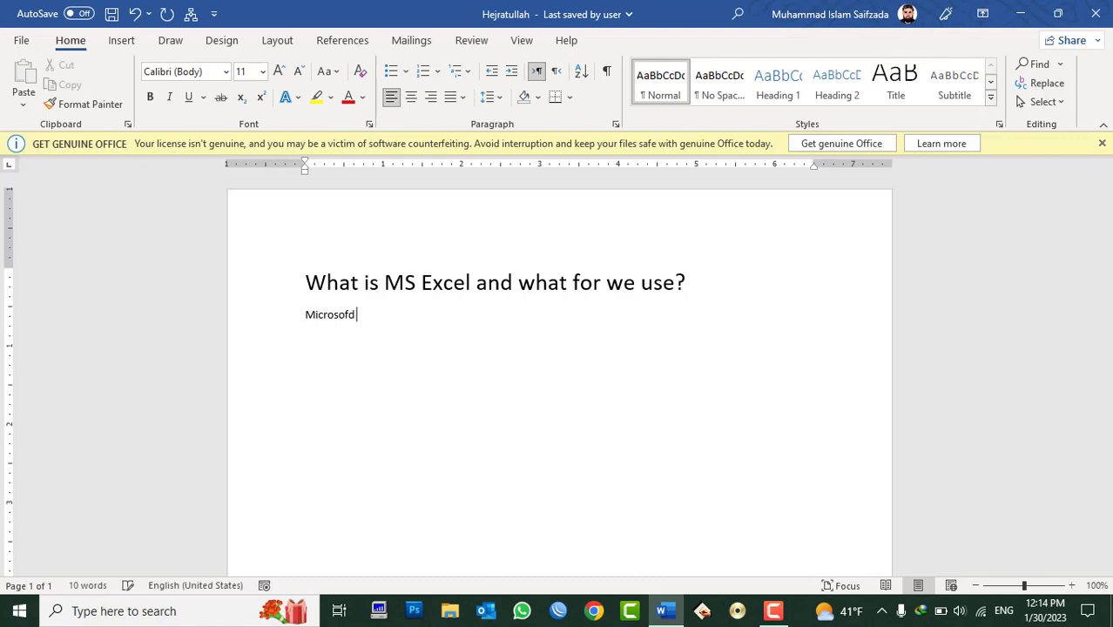
pyautogui.press('BackSpace')
pyautogui.write('t a')
pyautogui.press('BackSpace')
pyautogui.write('E')
pyautogui.write('xcel is the pr')
pyautogui.write('oduction of Mic')
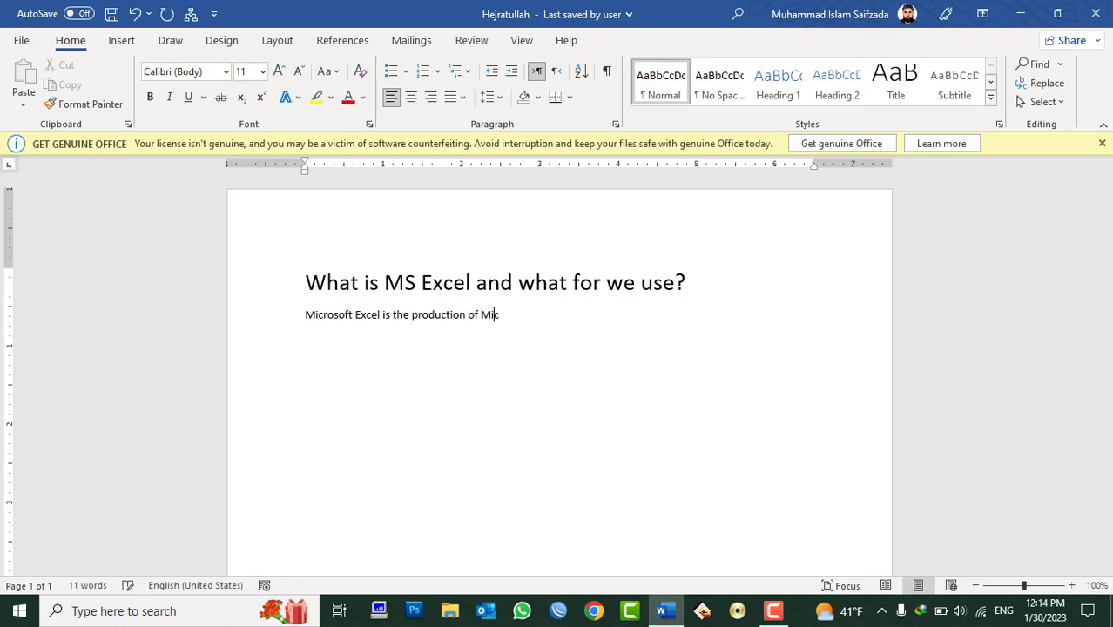
pyautogui.write('rosoft comp')
pyautogui.write('any and used fo')
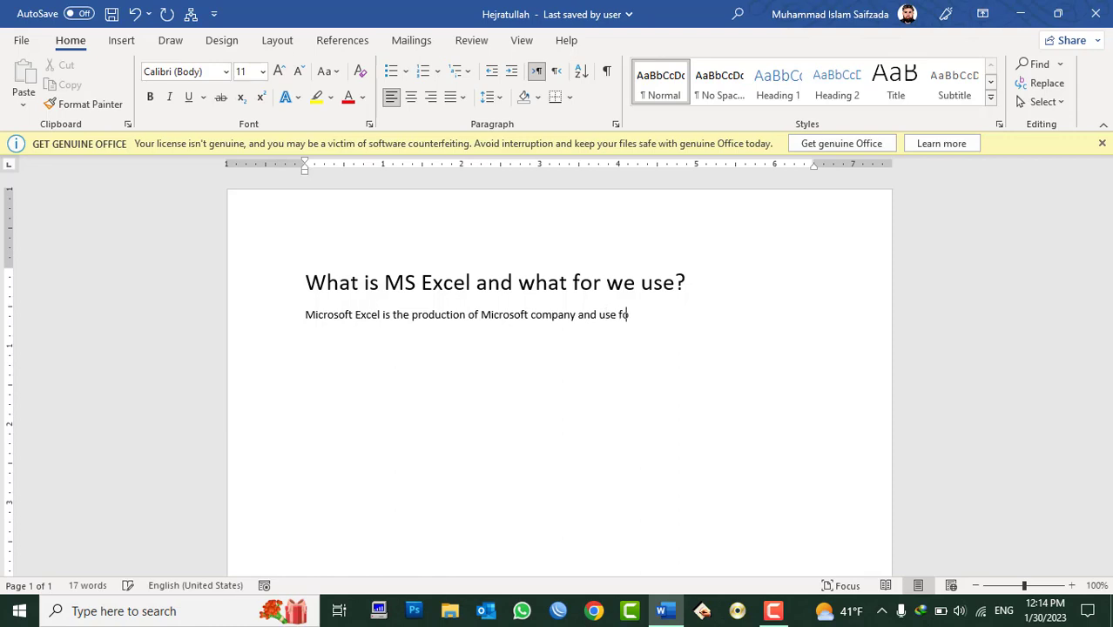
pyautogui.write('r')
pyautogui.press('BackSpace')
pyautogui.press('BackSpace')
pyautogui.press('BackSpace')
pyautogui.write('d for ')
pyautogui.write('Ac')
pyautogui.write('counting, ')
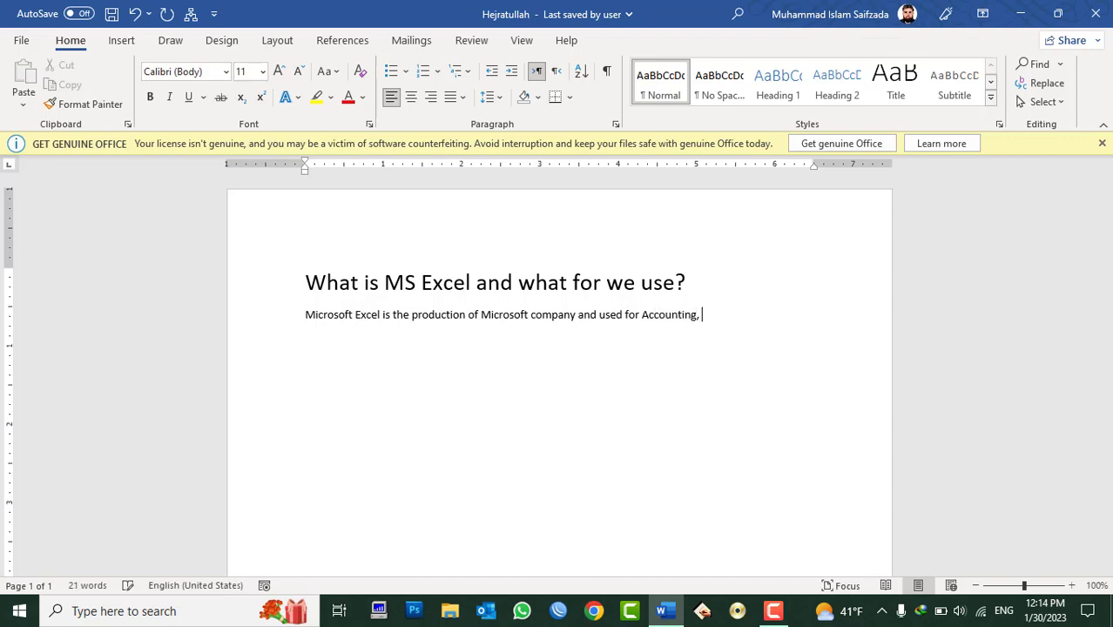
pyautogui.write('Calculation')
pyautogui.write(' & Design')
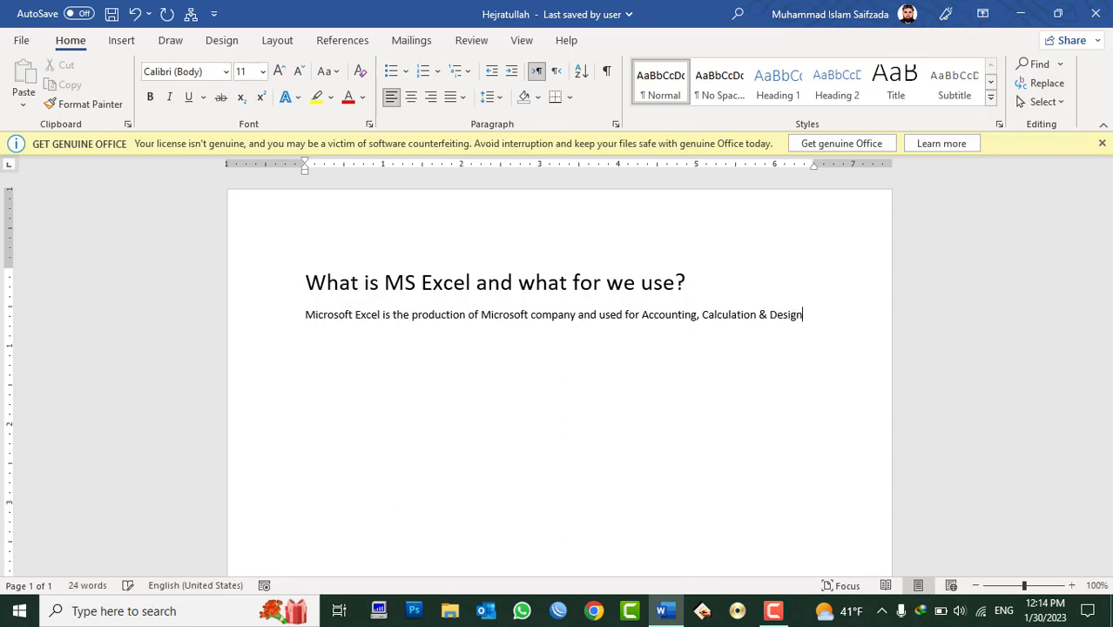
pyautogui.press('Return')
pyautogui.scroll(5, 742, 317)
pyautogui.scroll(2, 741, 317)
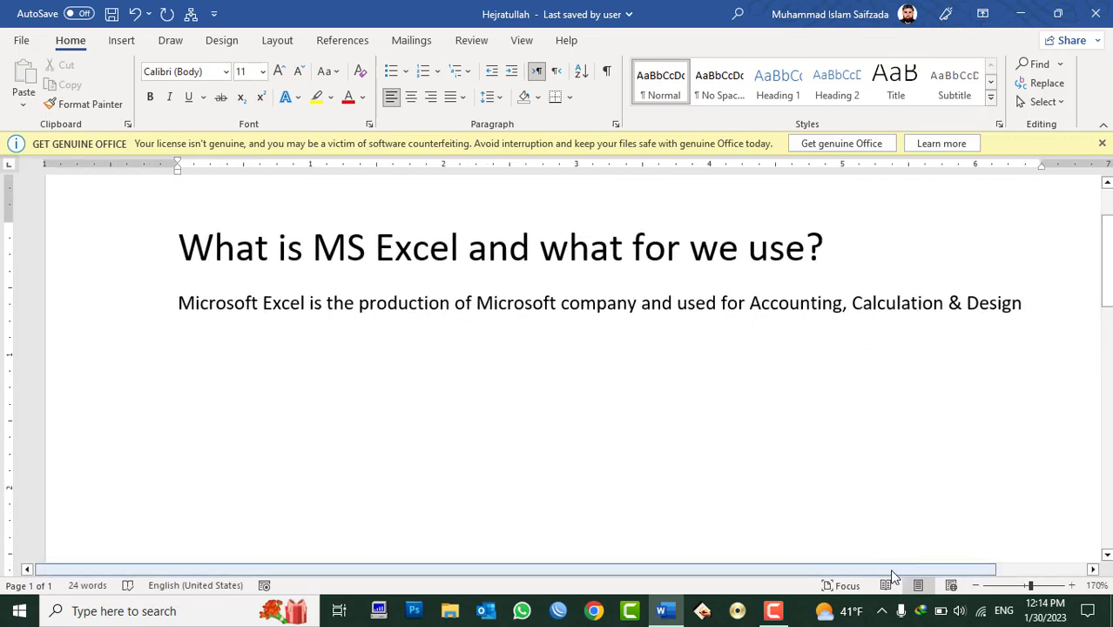
pyautogui.moveTo(894, 570); pyautogui.dragTo(925, 570)
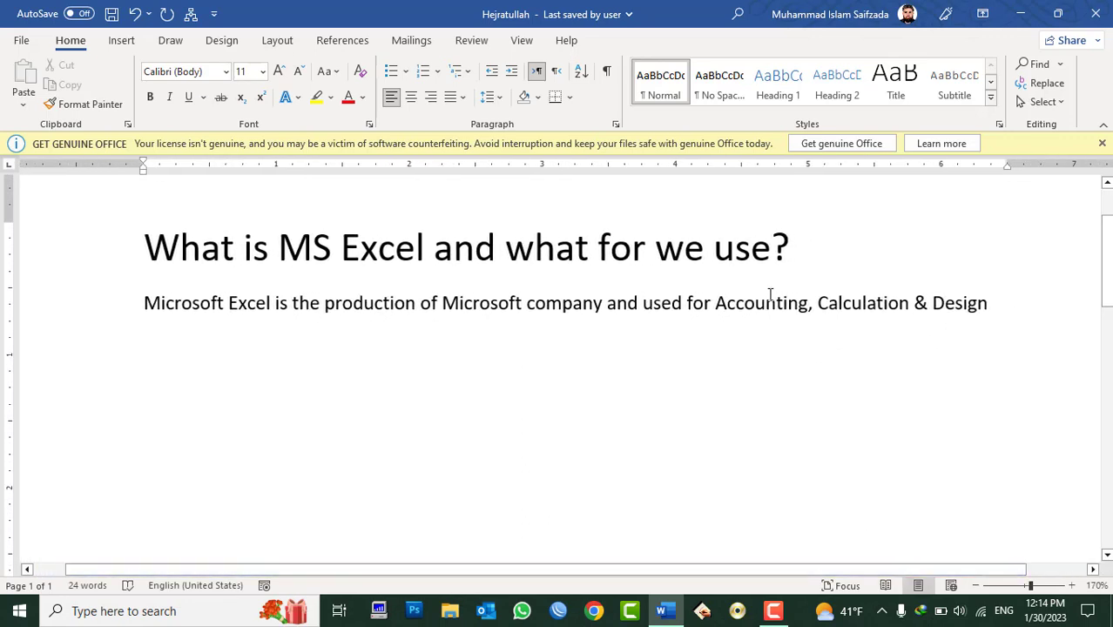
# Add a full stop after 'Design' at the end of the description sentence
pyautogui.click(767, 302)
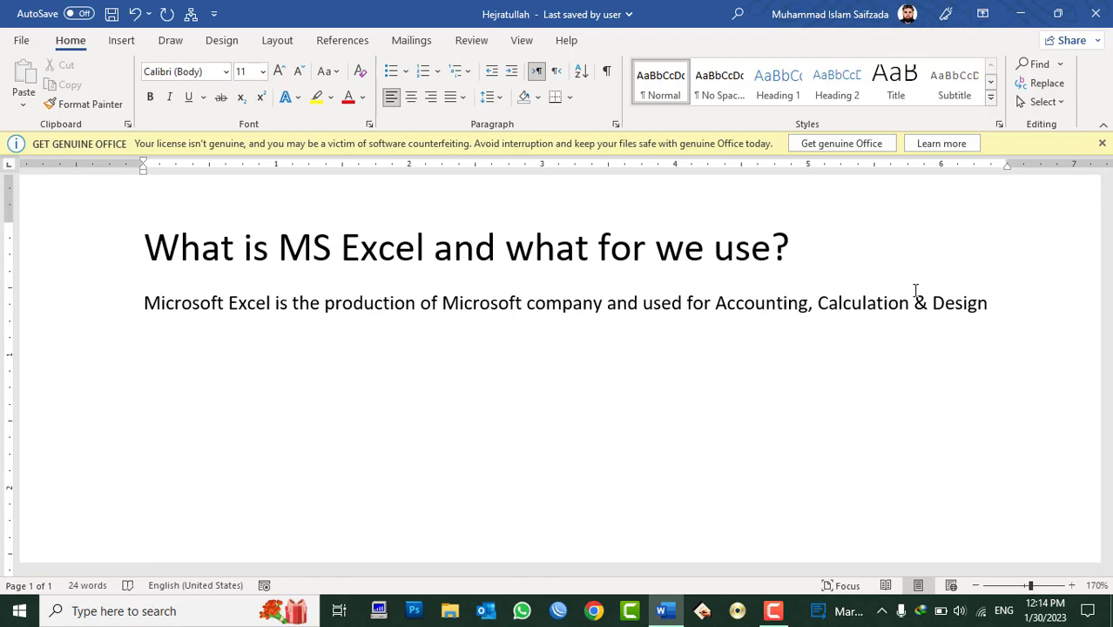
pyautogui.click(988, 303)
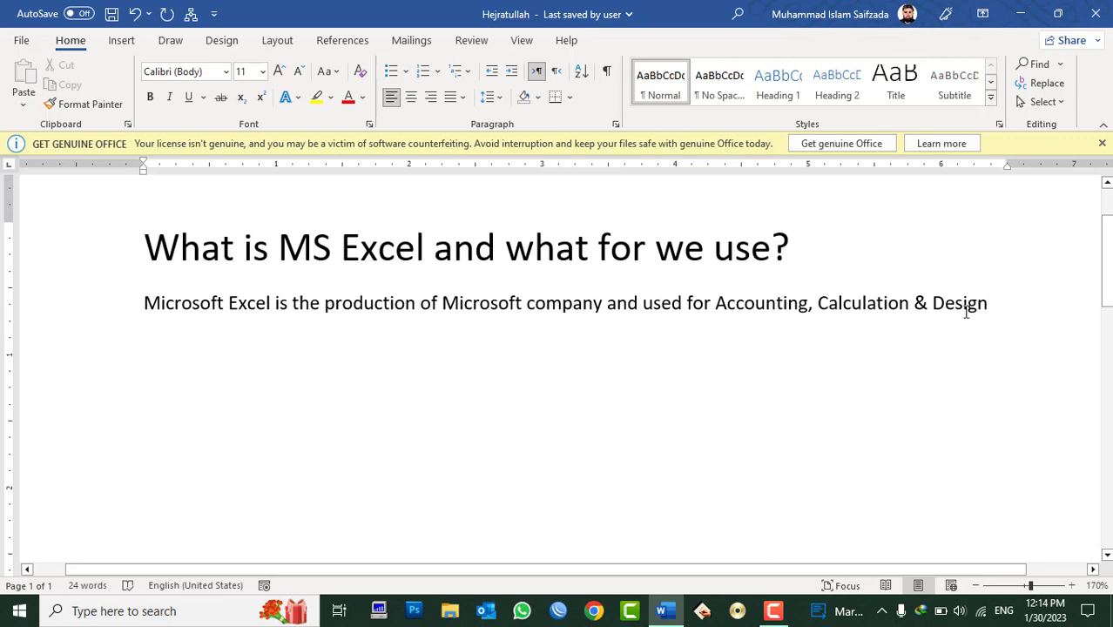
pyautogui.write('.')
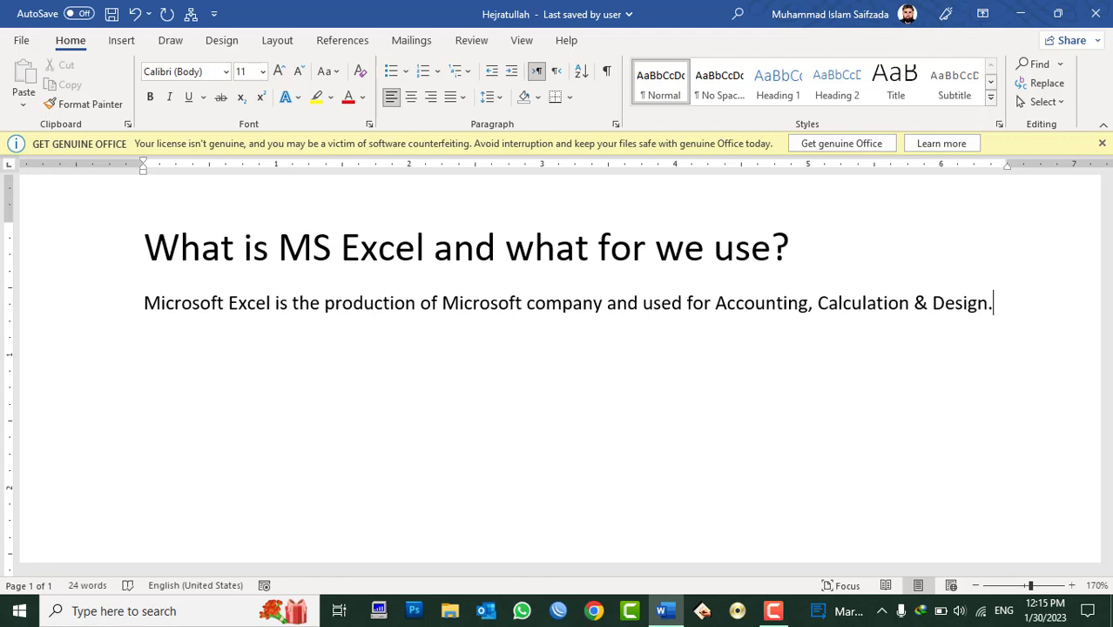
# Type 'MS Excel is the consist of :' and 'Title Bar' on new lines below the sentence
pyautogui.press('Return')
pyautogui.write('MS W')
pyautogui.press('BackSpace')
pyautogui.write('Excel')
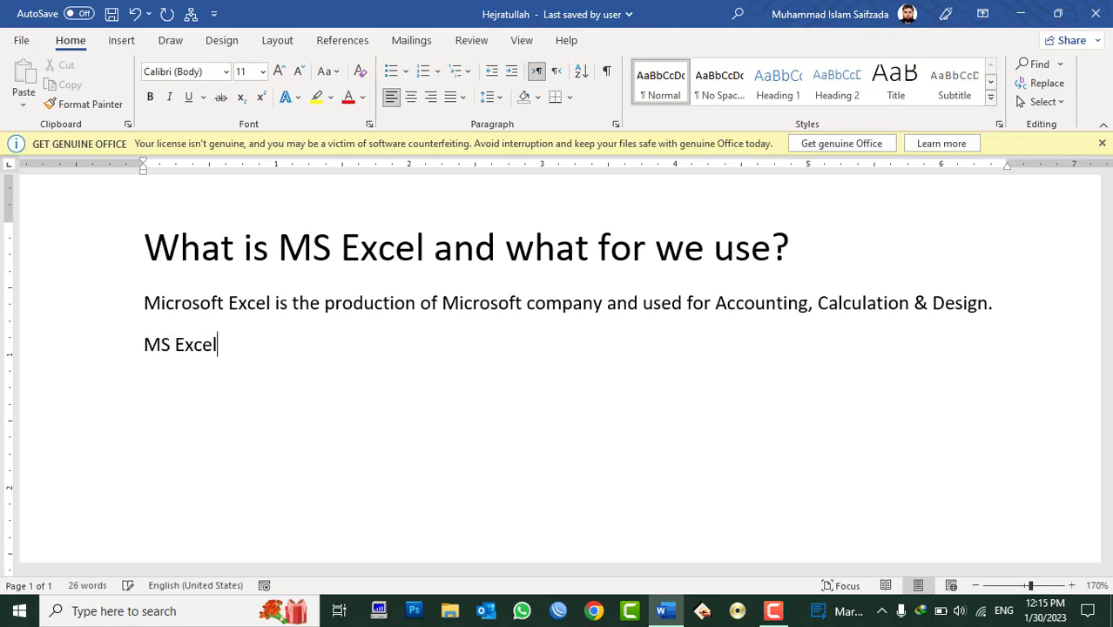
pyautogui.write(' is the cons')
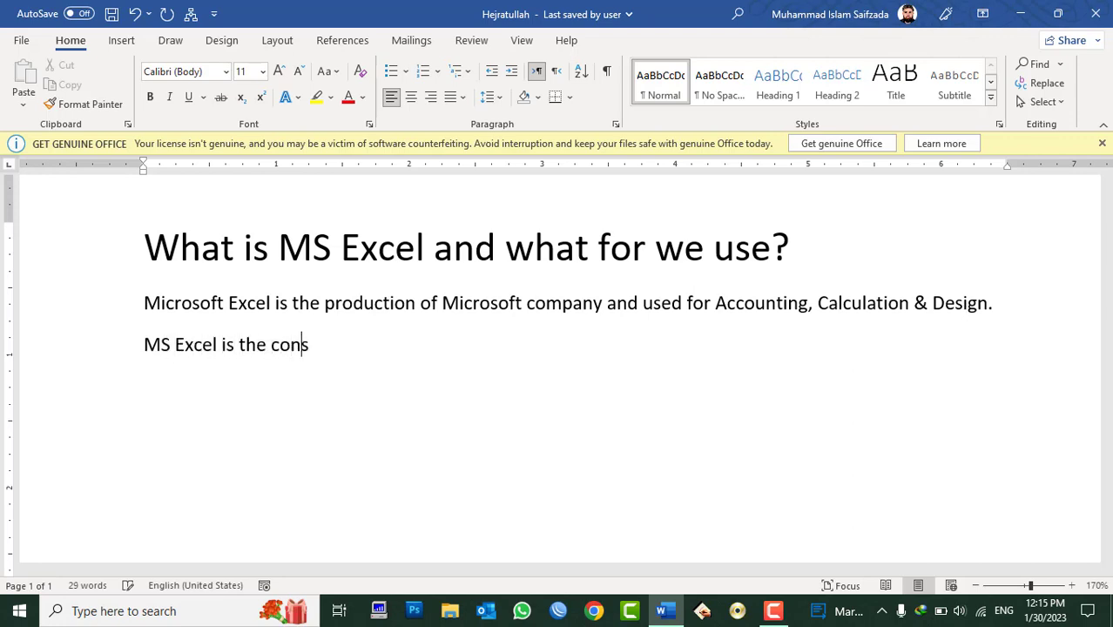
pyautogui.write('ist of :')
pyautogui.press('Return')
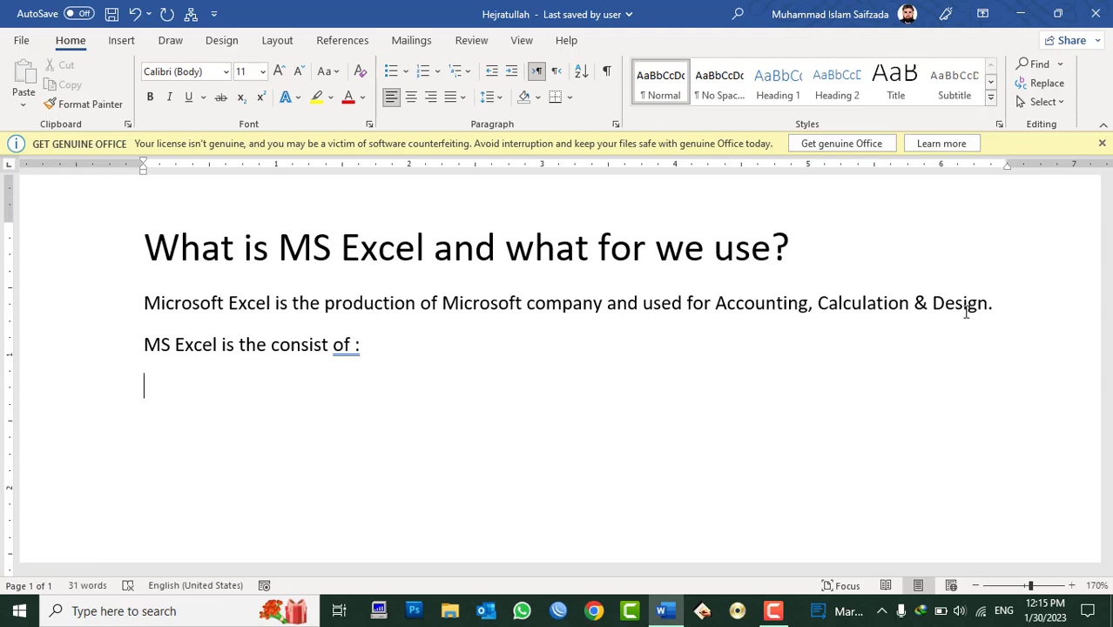
pyautogui.write('Title ')
pyautogui.write('Bar')
pyautogui.press('Return')
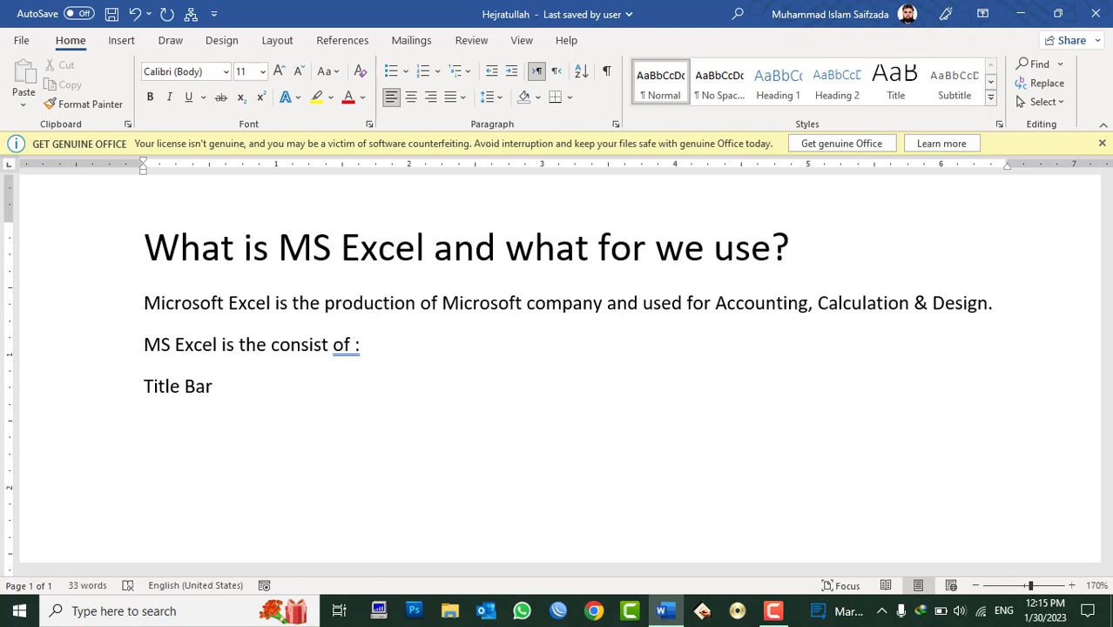
# Start a numbered list with Title bar, Tab/Menu Bar, Ribbon and Formula bar
pyautogui.press('BackSpace')
pyautogui.press('BackSpace')
pyautogui.press('BackSpace')
pyautogui.press('BackSpace')
pyautogui.press('BackSpace')
pyautogui.press('BackSpace')
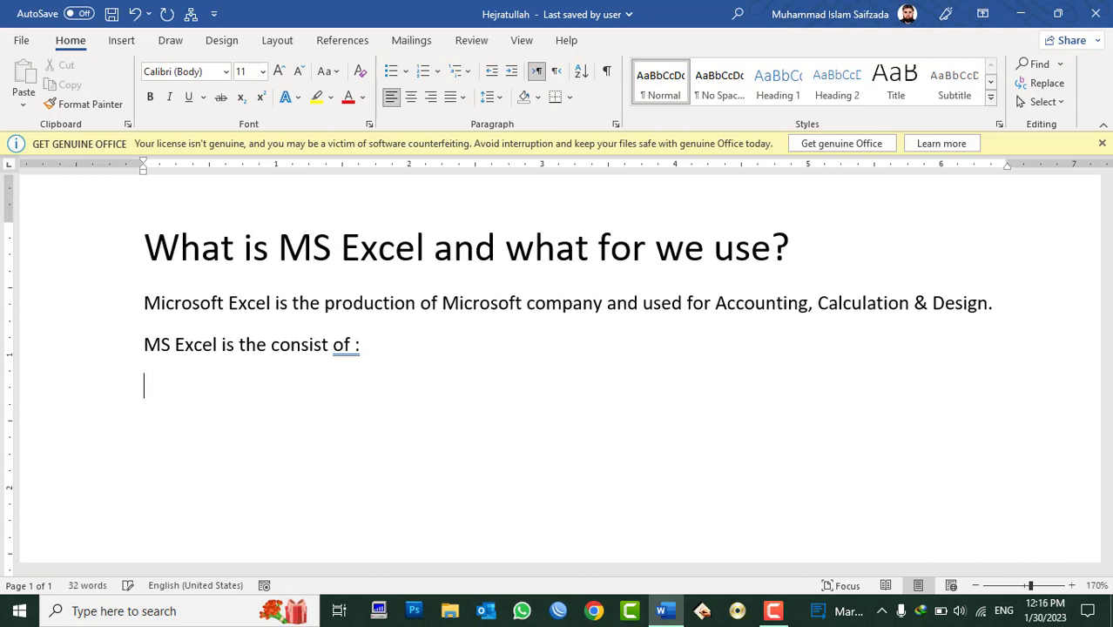
pyautogui.write('1.')
pyautogui.press('space')
pyautogui.write('Title')
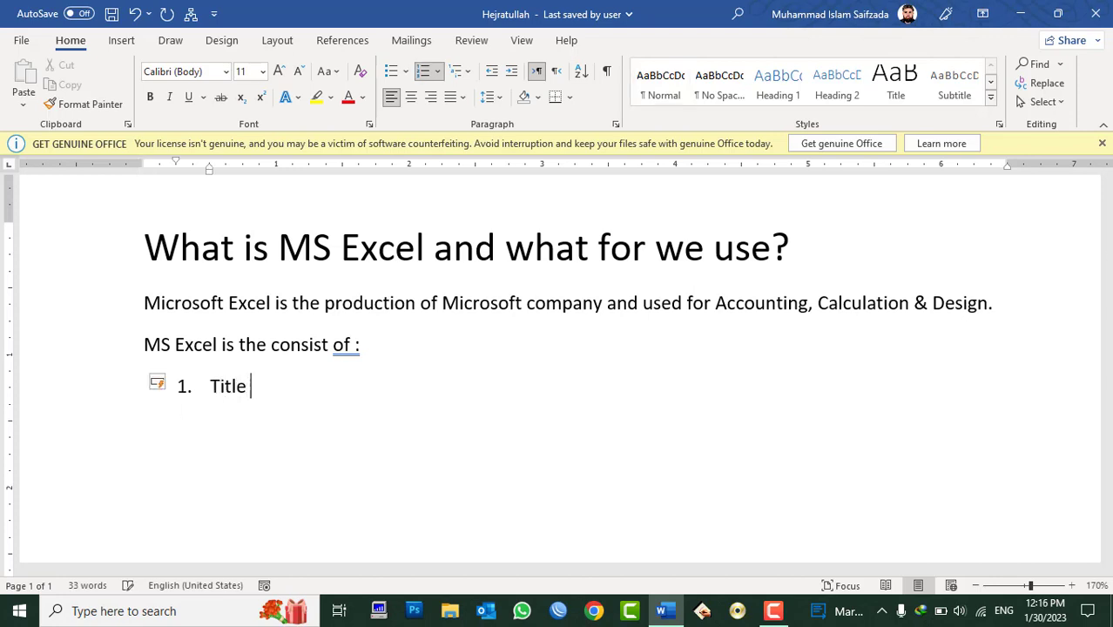
pyautogui.write(' bar')
pyautogui.press('Return')
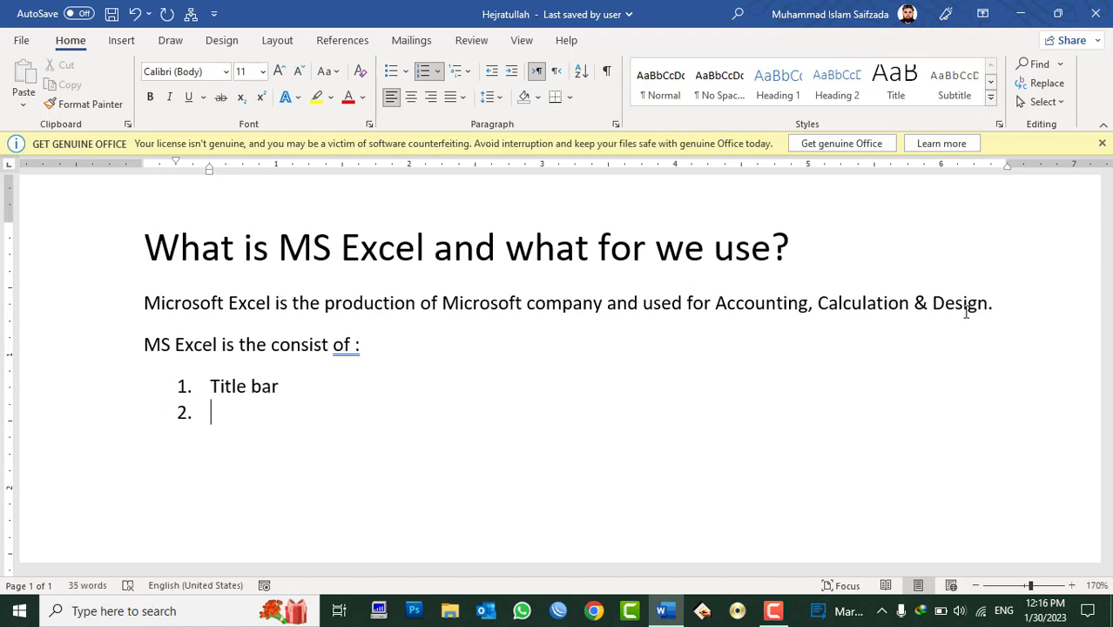
pyautogui.write('Tab/')
pyautogui.write('Menu ')
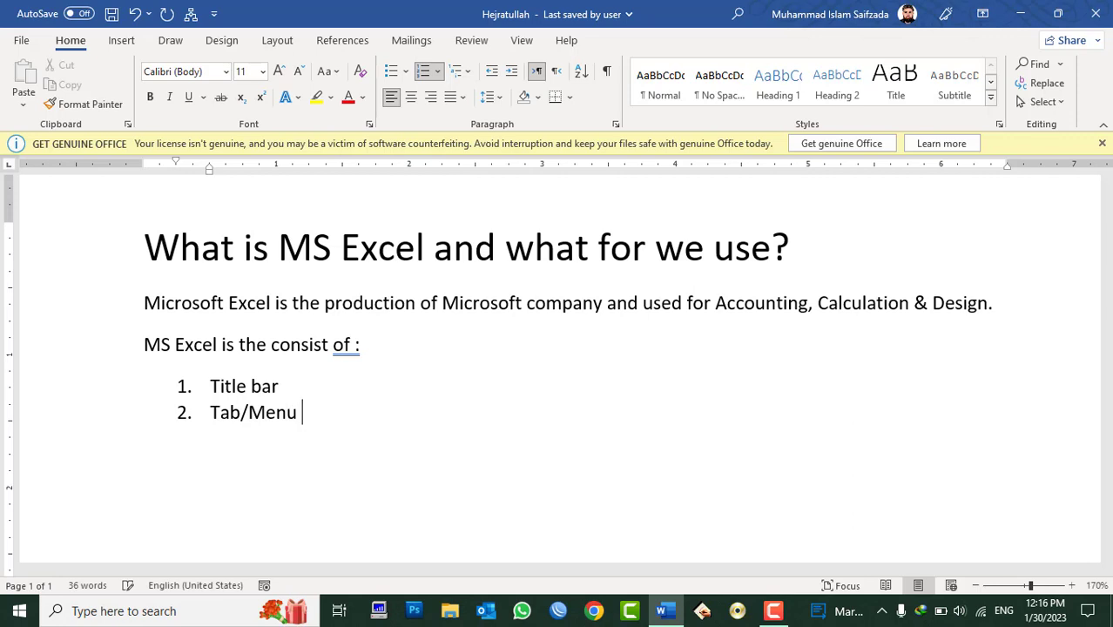
pyautogui.write('Bar')
pyautogui.press('Return')
pyautogui.write('Ri')
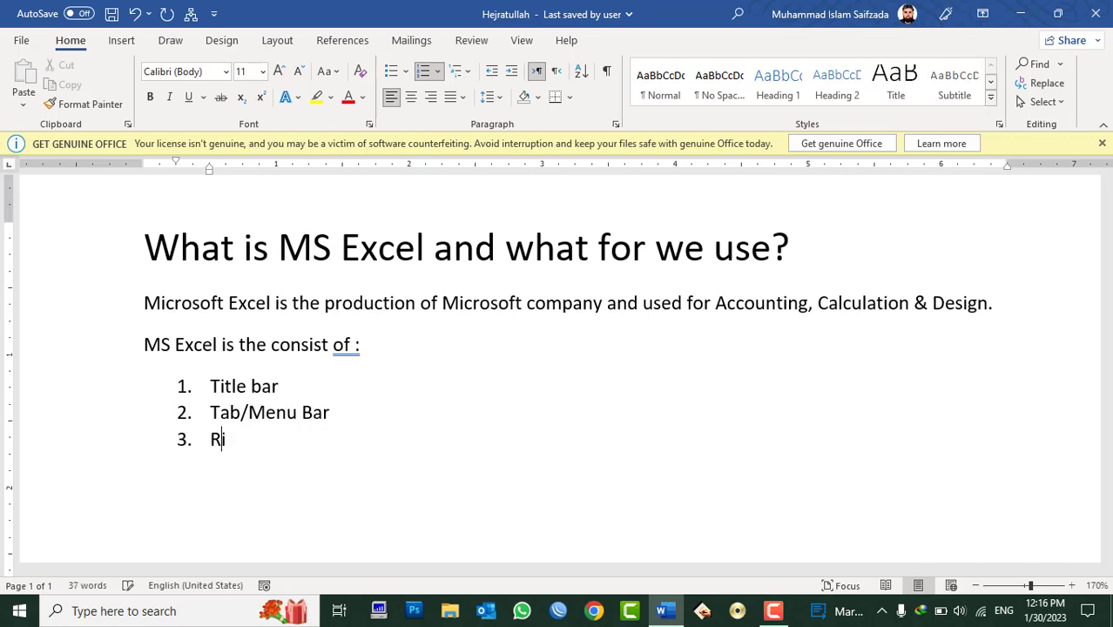
pyautogui.write('bb')
pyautogui.write('on')
pyautogui.press('Return')
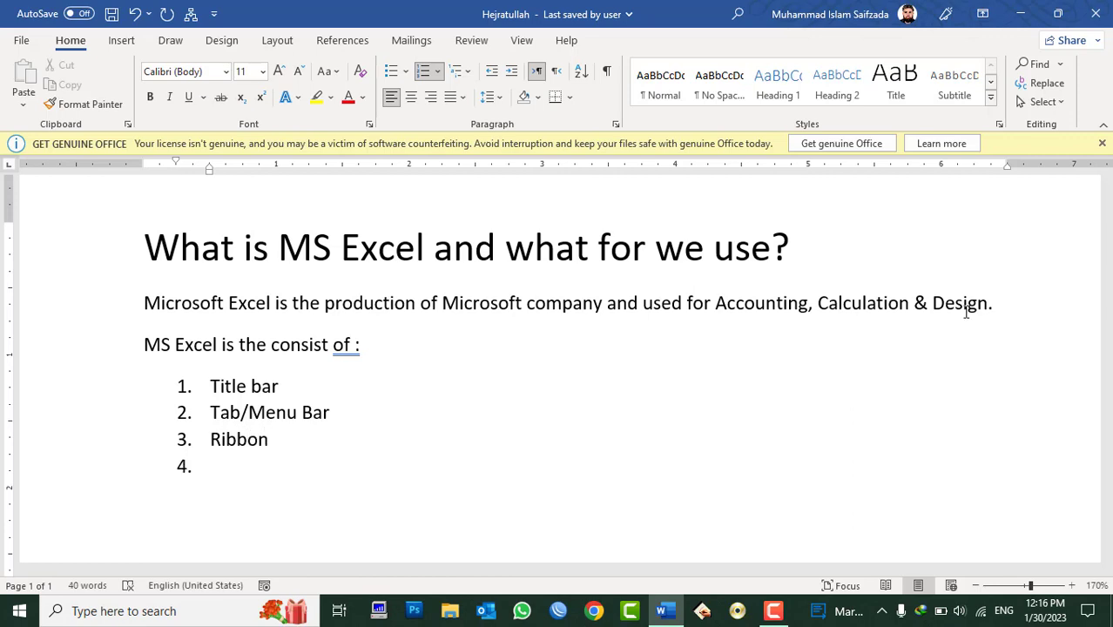
pyautogui.write('Formulas')
pyautogui.press('BackSpace')
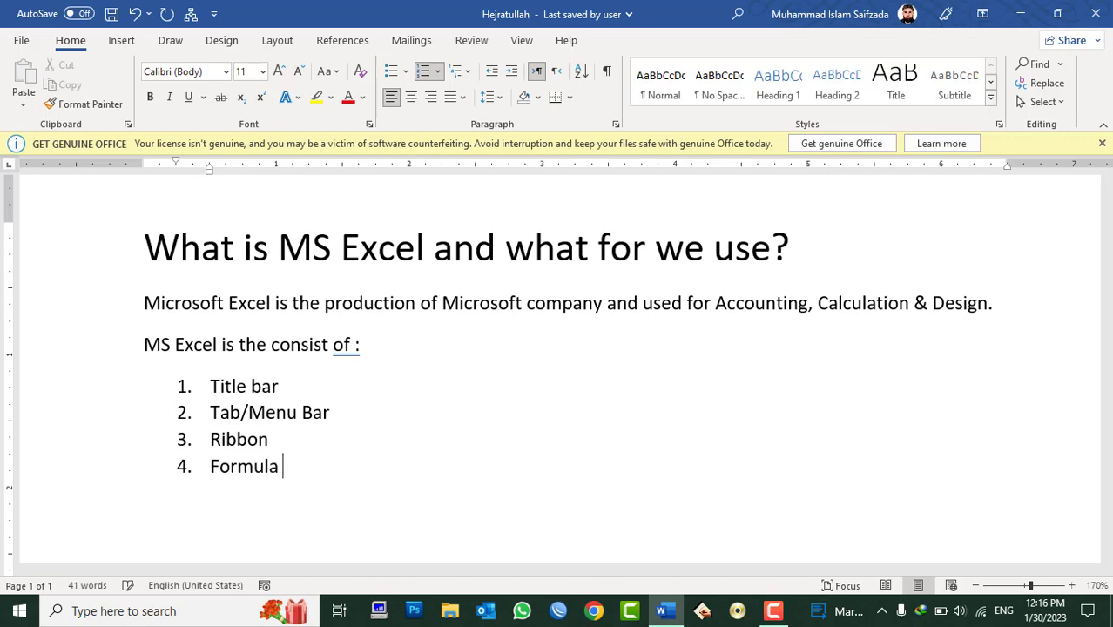
pyautogui.write('bar')
pyautogui.press('Return')
# Add list items Row Heading, Column heading and Sheet
pyautogui.write('Row Head')
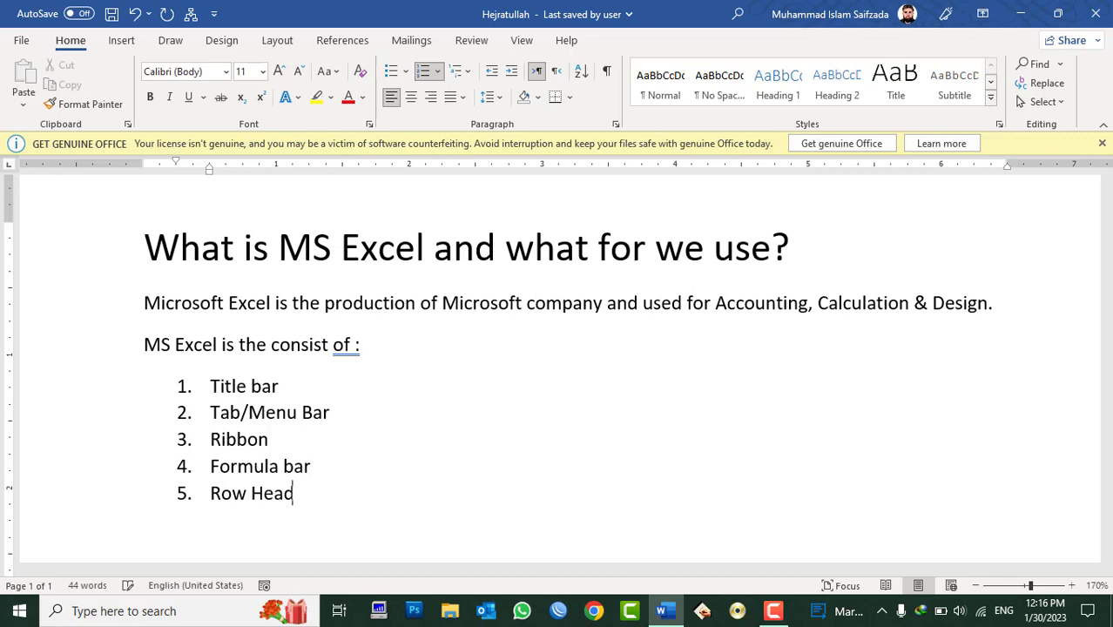
pyautogui.write('ing')
pyautogui.press('Return')
pyautogui.write('Col')
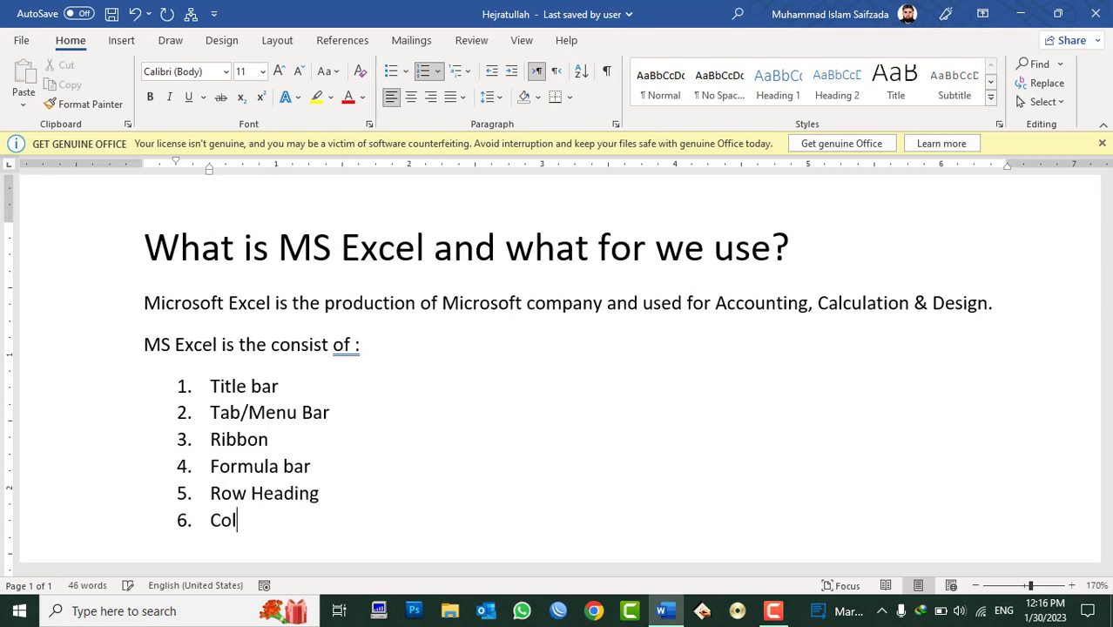
pyautogui.write('umn headin')
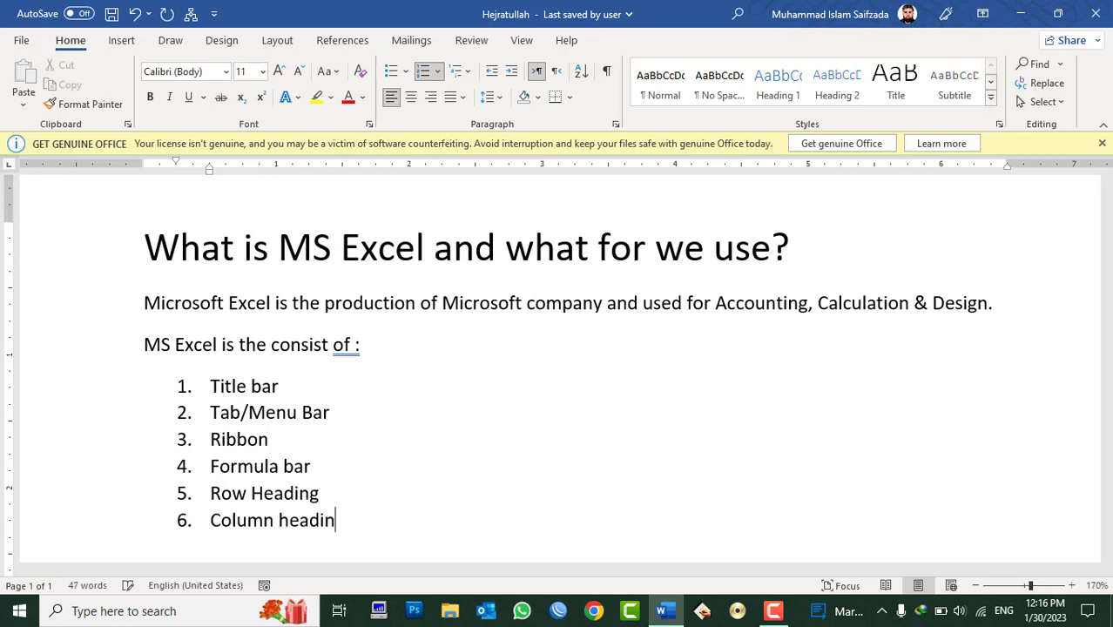
pyautogui.write('g')
pyautogui.press('Return')
pyautogui.write('C')
pyautogui.write('ell')
pyautogui.press('BackSpace')
pyautogui.press('BackSpace')
pyautogui.press('BackSpace')
pyautogui.press('BackSpace')
pyautogui.write('Sh')
pyautogui.write('eet')
pyautogui.press('Return')
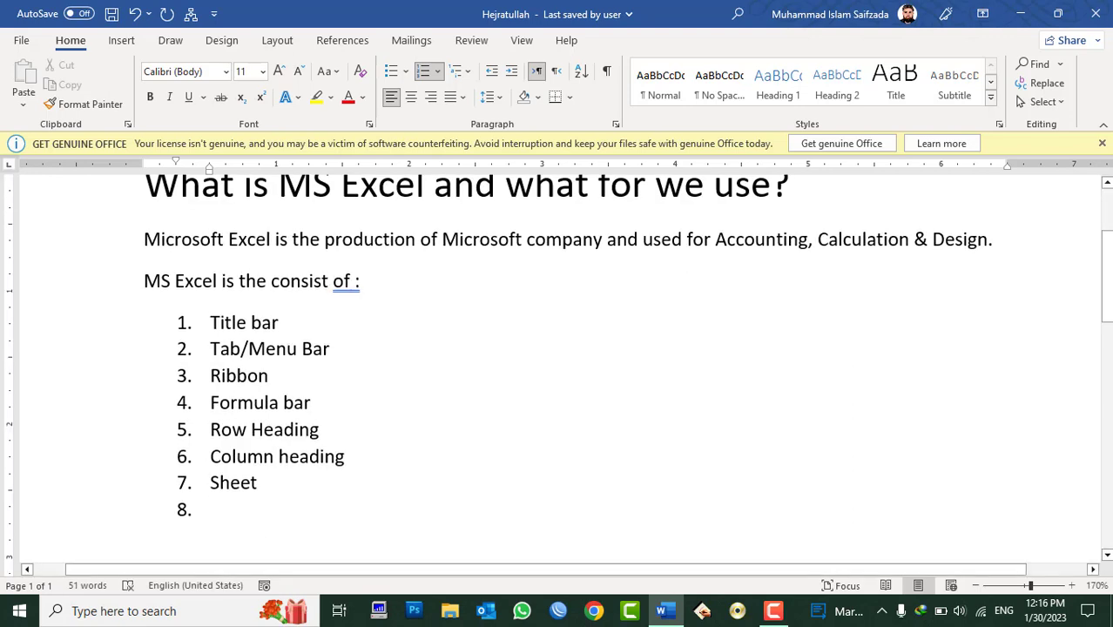
# Add Vertical Scrollbar and Horizontal Scrollbar as list items 8 and 9
pyautogui.write('Verti')
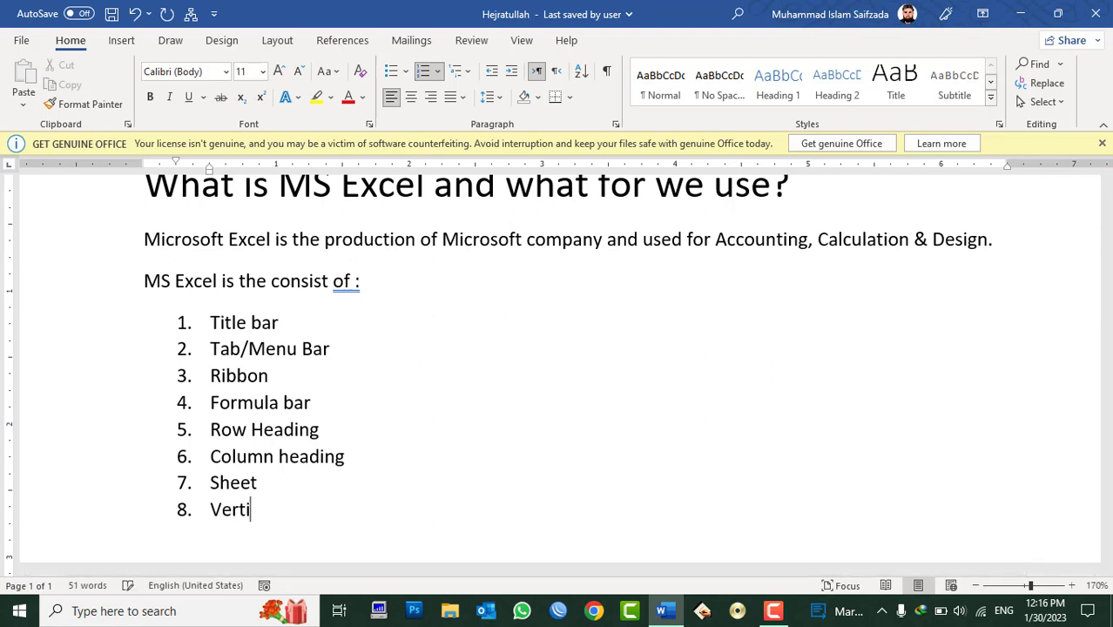
pyautogui.write('cal')
pyautogui.write('crec')
pyautogui.press('BackSpace')
pyautogui.press('BackSpace')
pyautogui.write('ollbar')
pyautogui.press('Return')
pyautogui.write('Ho')
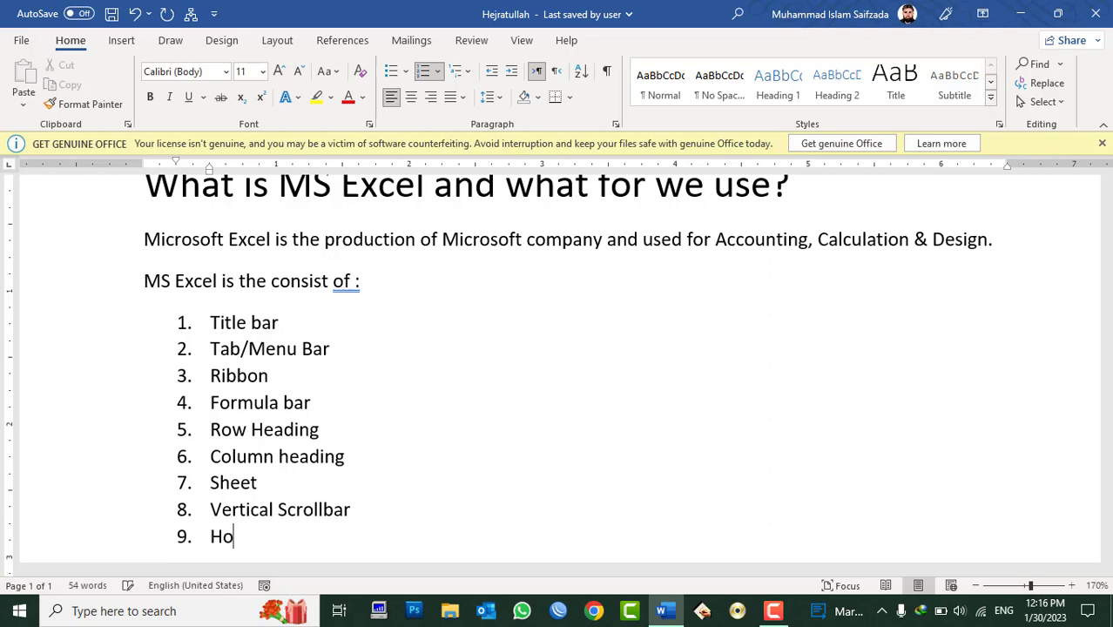
pyautogui.write('rizar')
pyautogui.write('nlt')
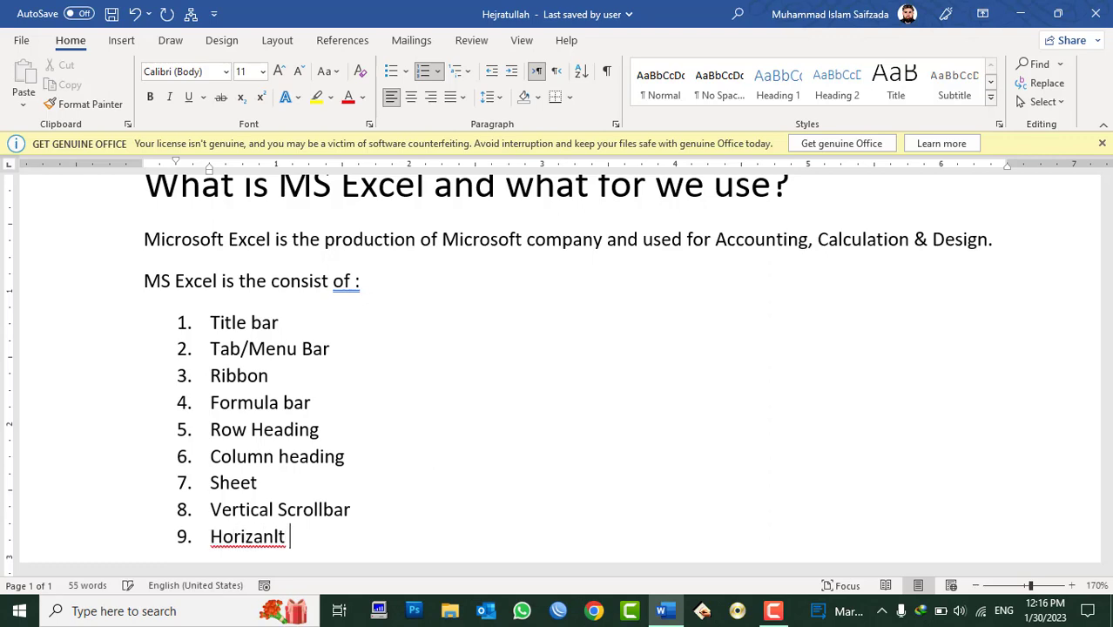
pyautogui.press('BackSpace')
pyautogui.press('BackSpace')
pyautogui.write('tle Sc')
pyautogui.write('e')
pyautogui.press('BackSpace')
pyautogui.write('rollbar')
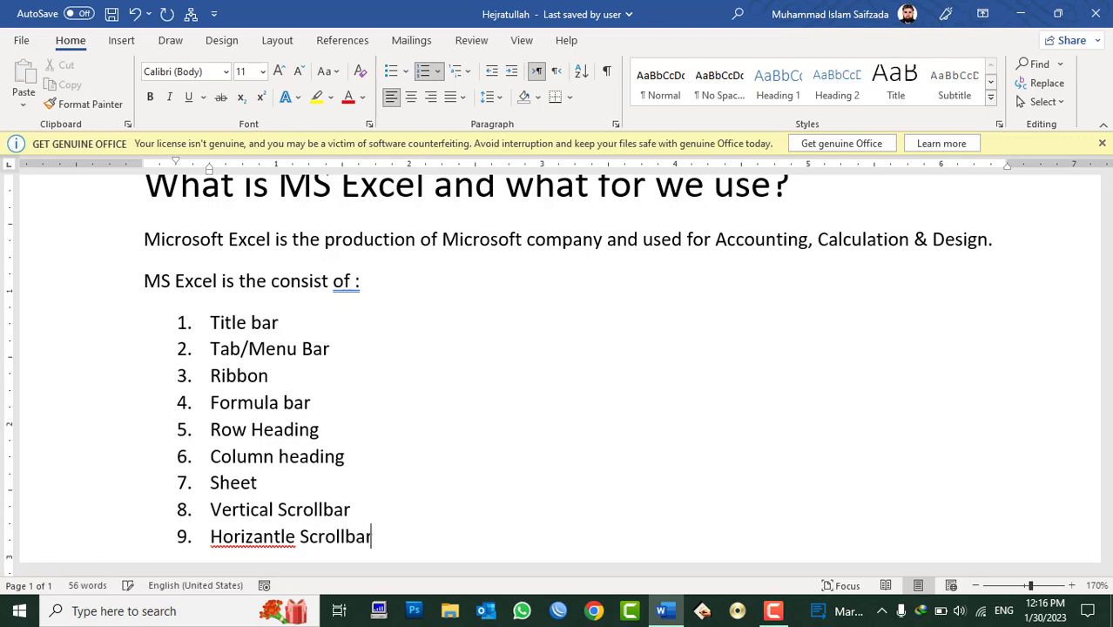
pyautogui.press('Return')
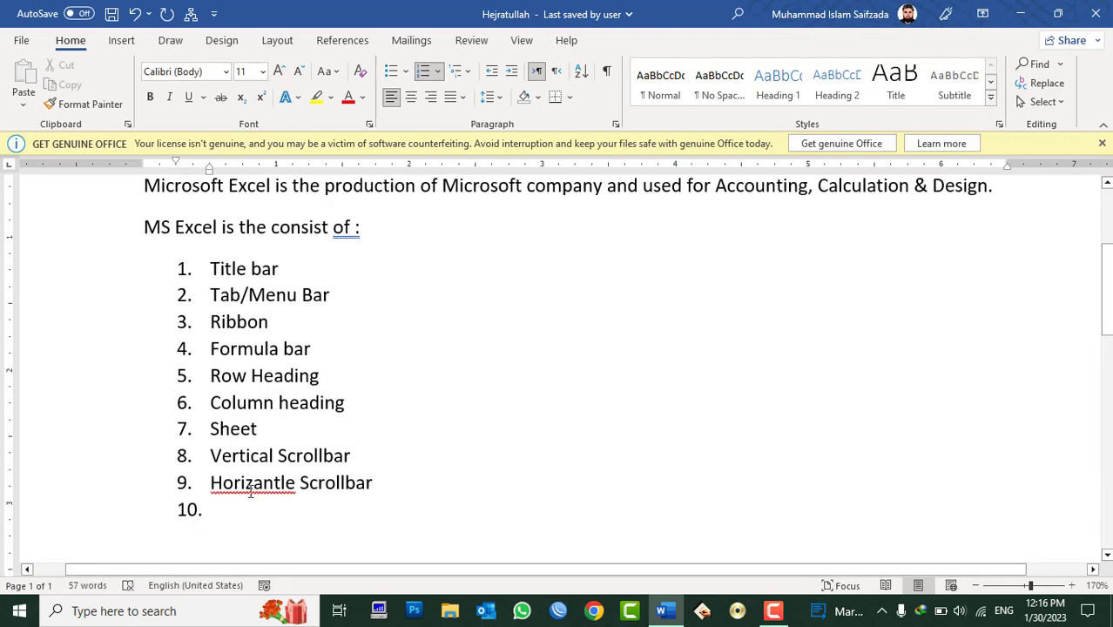
# Correct 'Horizantle' to 'Horizontal', add Status bar as item 10 and end the numbering
pyautogui.rightClick(246, 484)
pyautogui.click(242, 138)
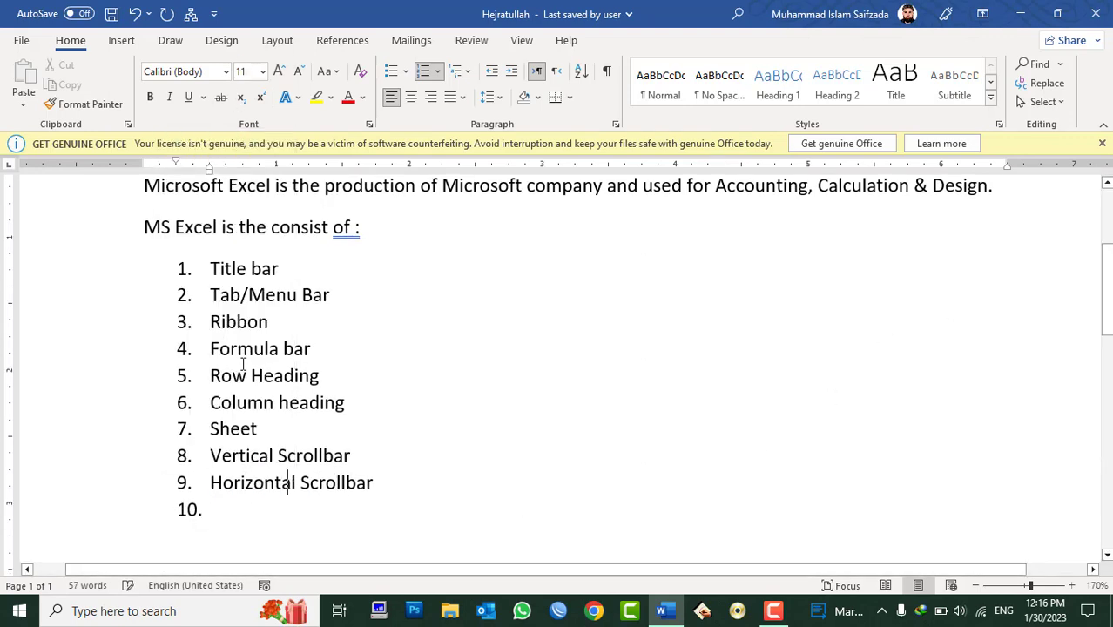
pyautogui.click(272, 510)
pyautogui.write('Status ')
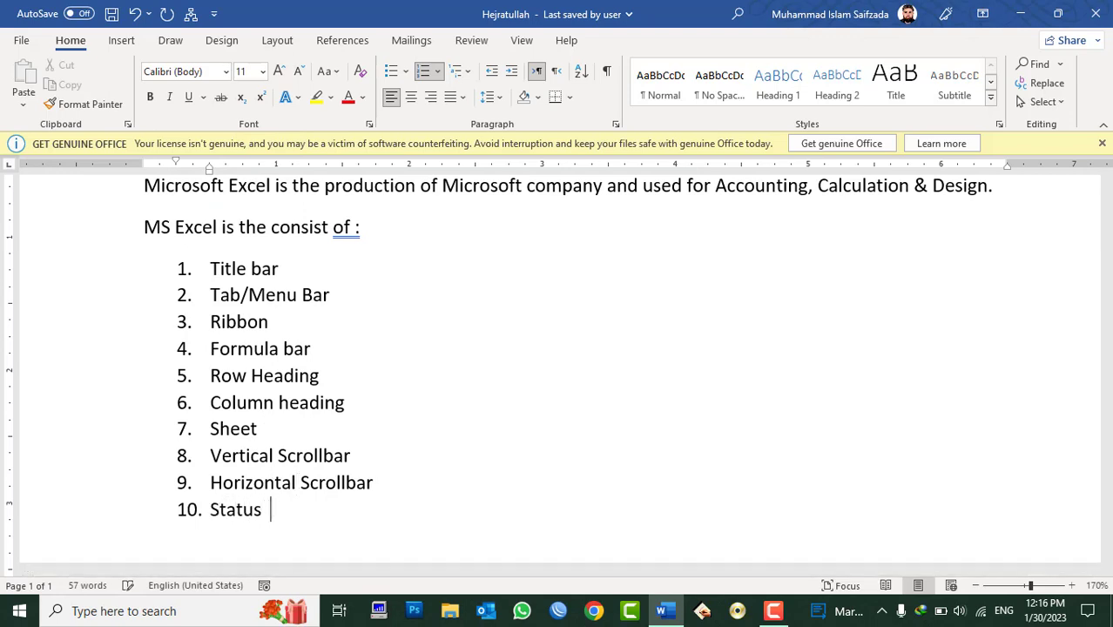
pyautogui.write(' bar')
pyautogui.press('Return')
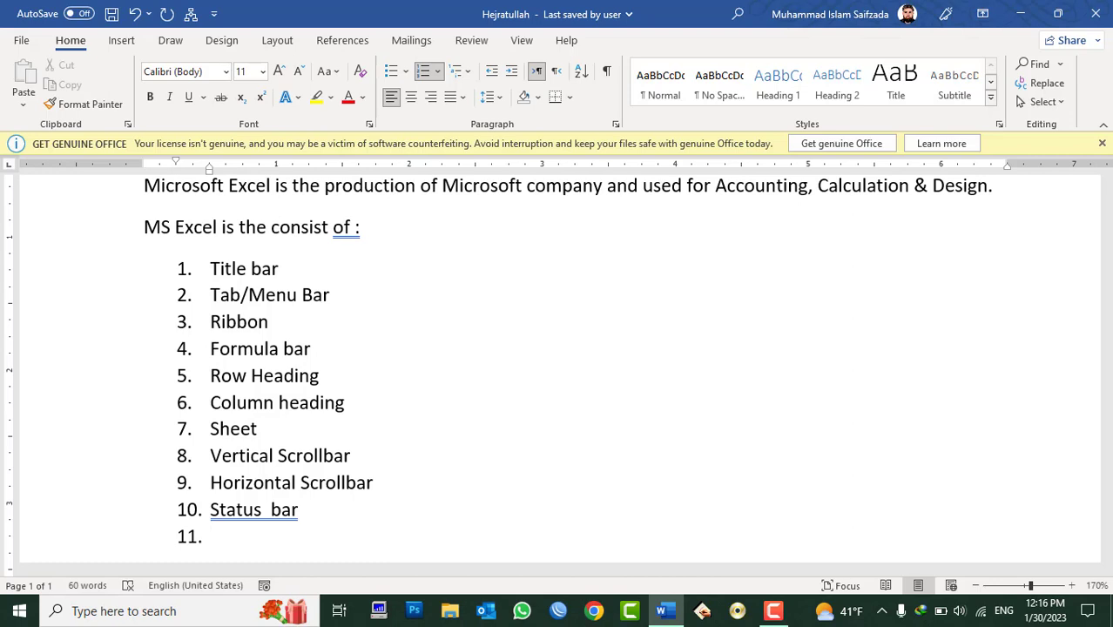
pyautogui.press('BackSpace')
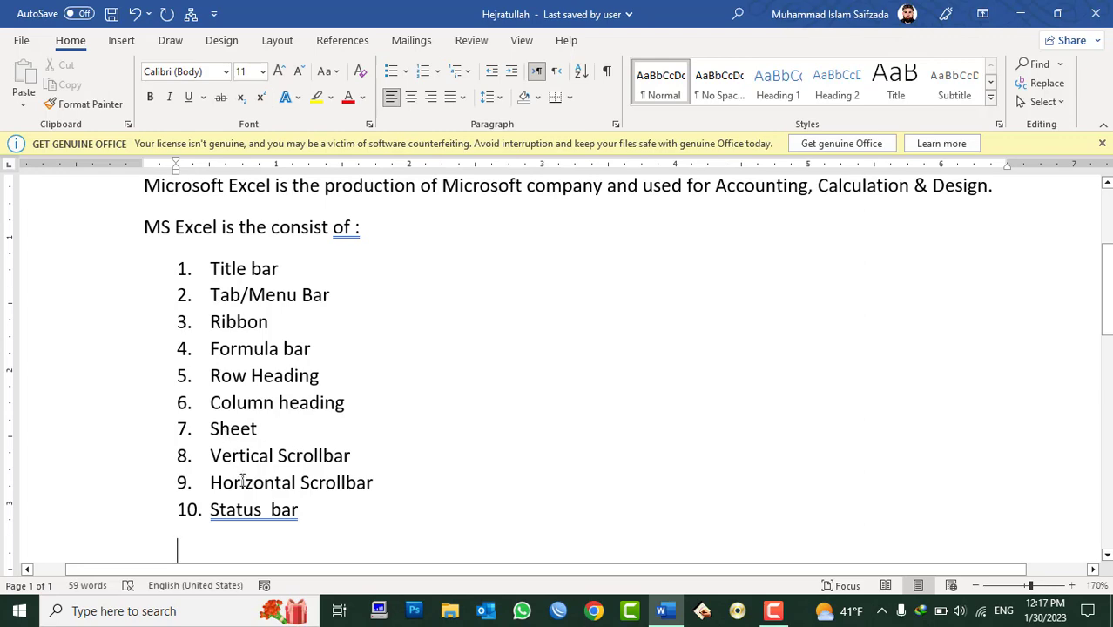
# Minimise Word and launch Excel by running 'Excel' from the Run box
pyautogui.click(665, 610)
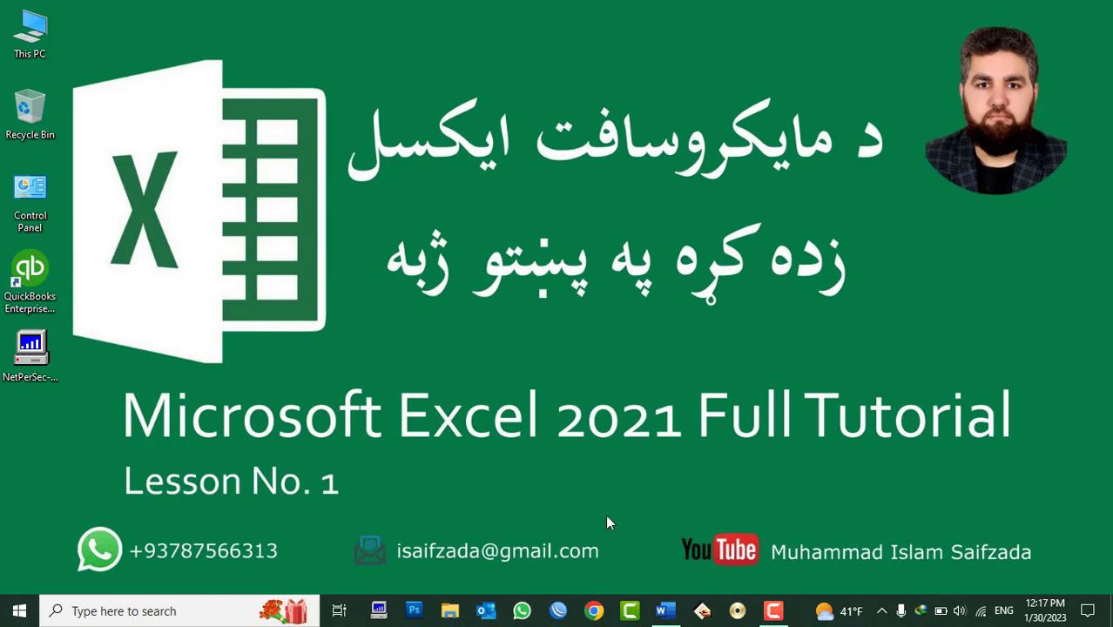
pyautogui.press('super+r')
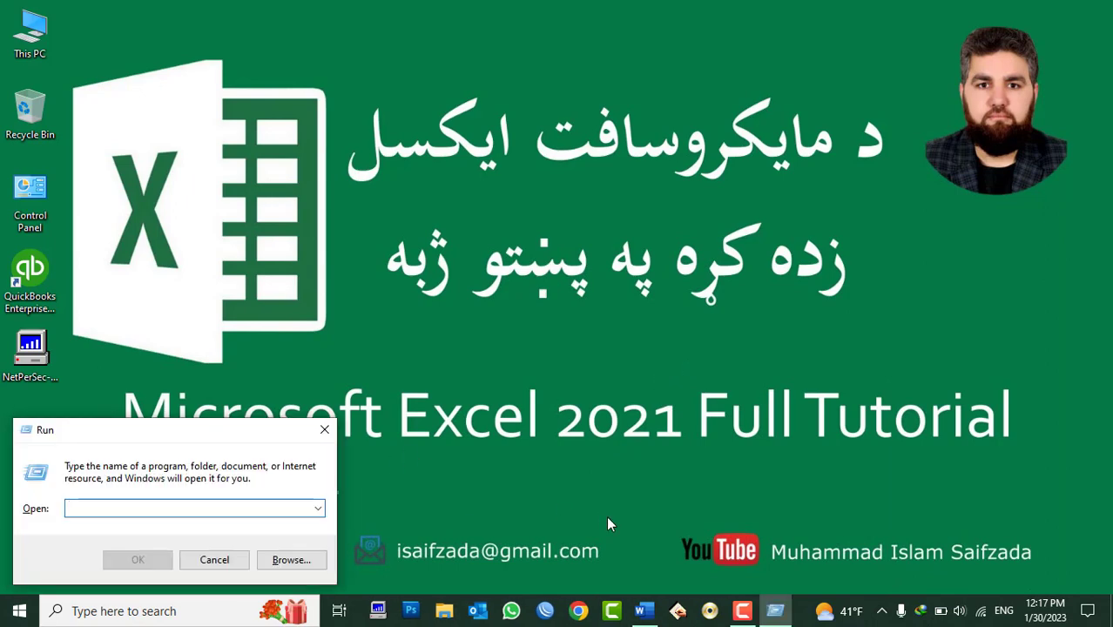
pyautogui.write('Excel')
pyautogui.press('Return')
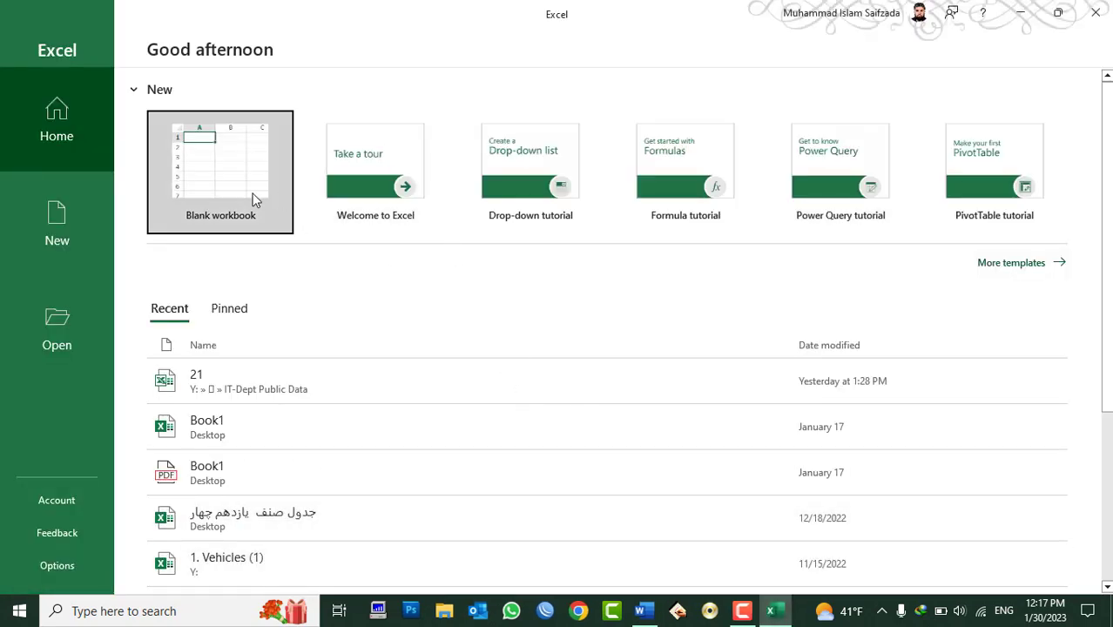
# Create a blank workbook and select cells F5, G5, G4 and F4 in Sheet1
pyautogui.click(253, 199)
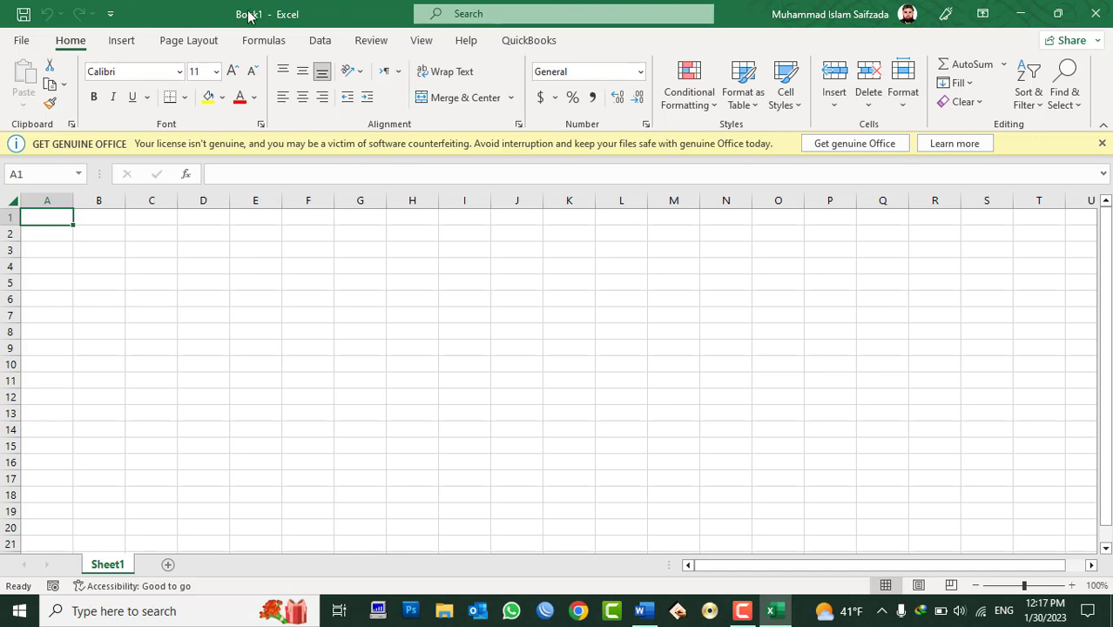
pyautogui.click(330, 282)
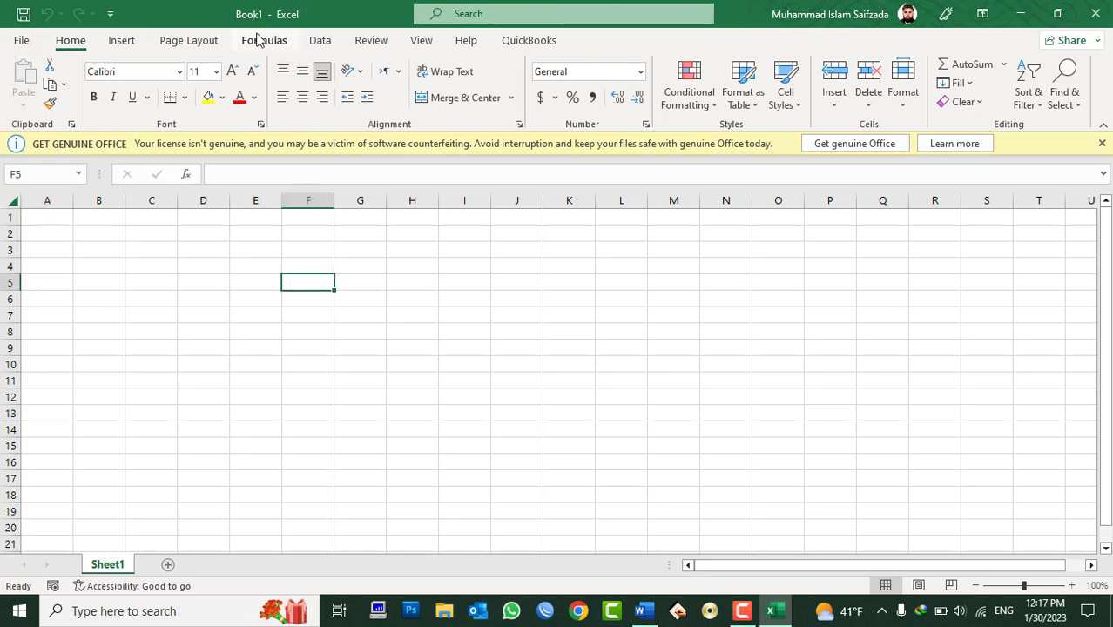
pyautogui.click(364, 278)
pyautogui.click(360, 266)
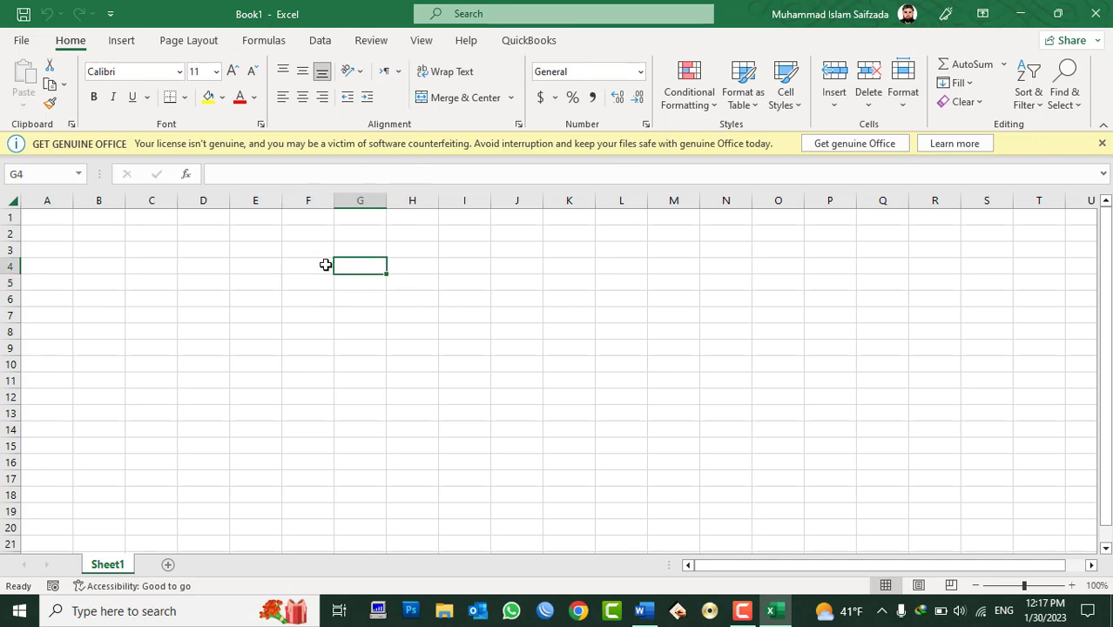
pyautogui.click(322, 265)
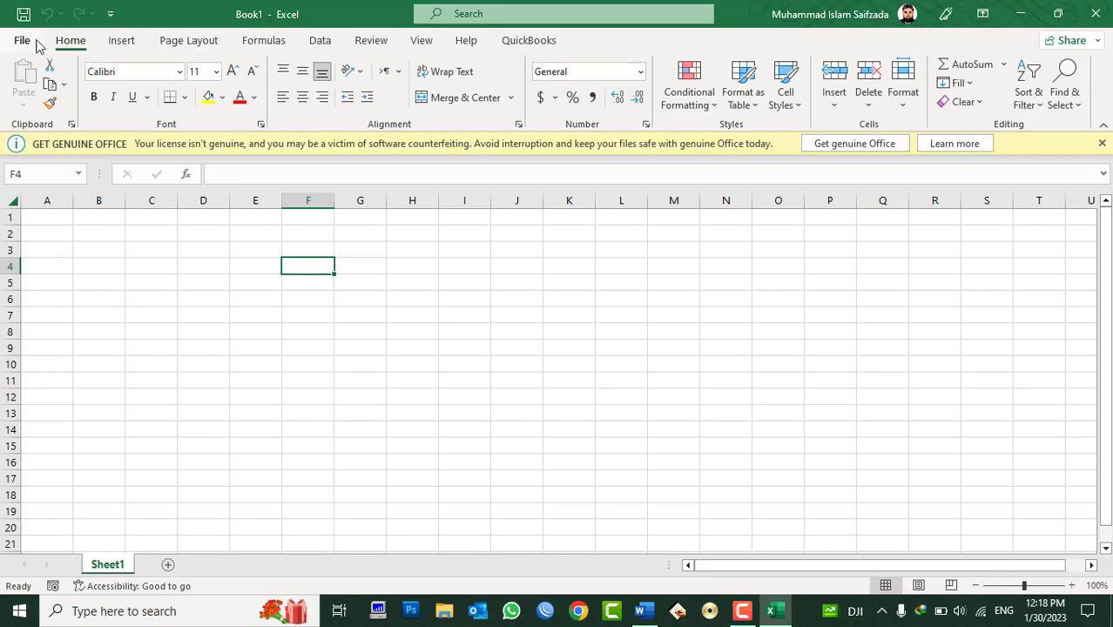
pyautogui.click(119, 42)
pyautogui.click(73, 42)
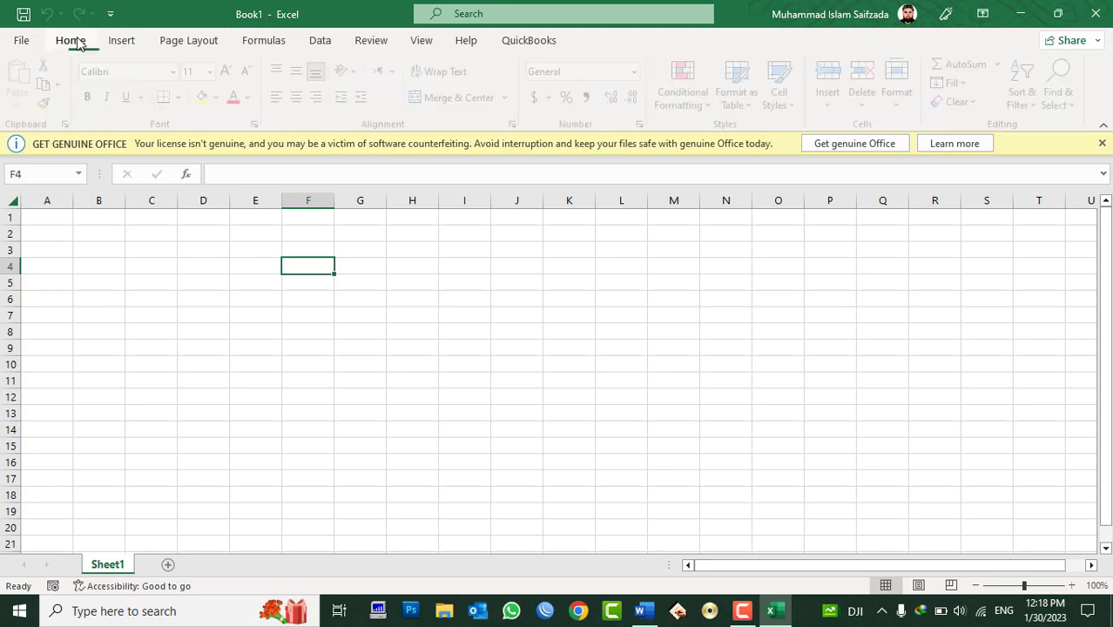
pyautogui.click(120, 41)
pyautogui.click(171, 45)
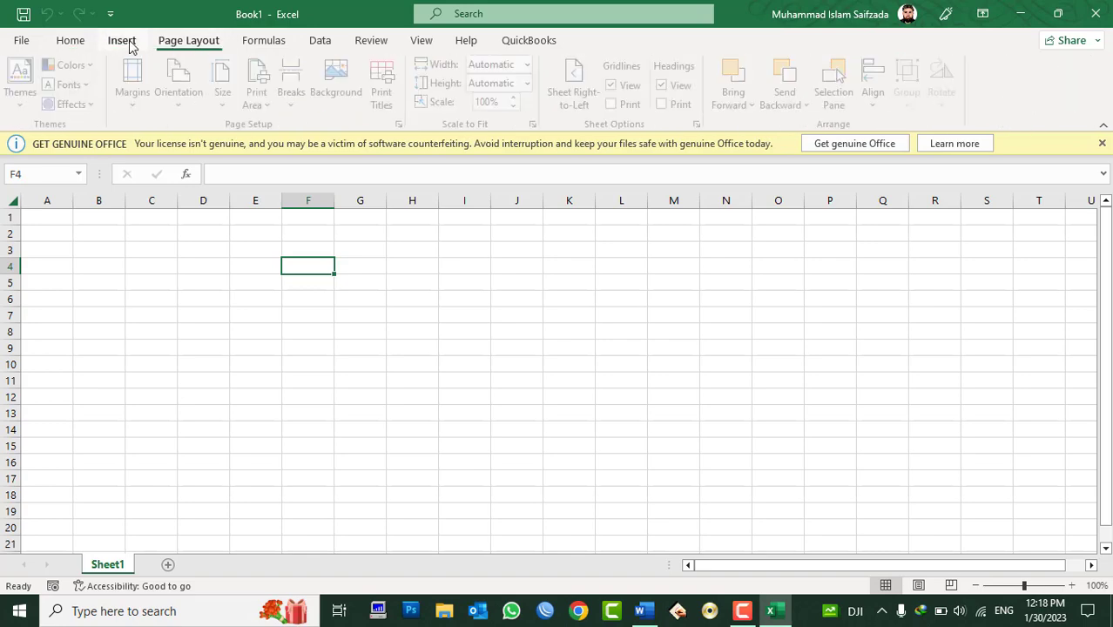
pyautogui.click(124, 44)
pyautogui.click(73, 42)
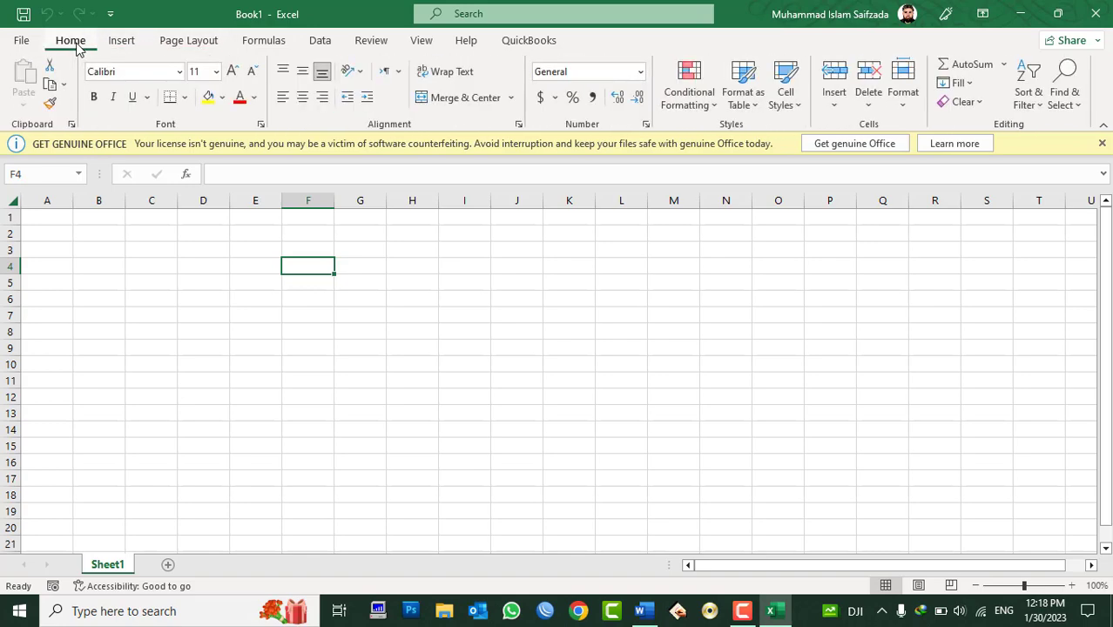
pyautogui.click(120, 42)
pyautogui.click(165, 42)
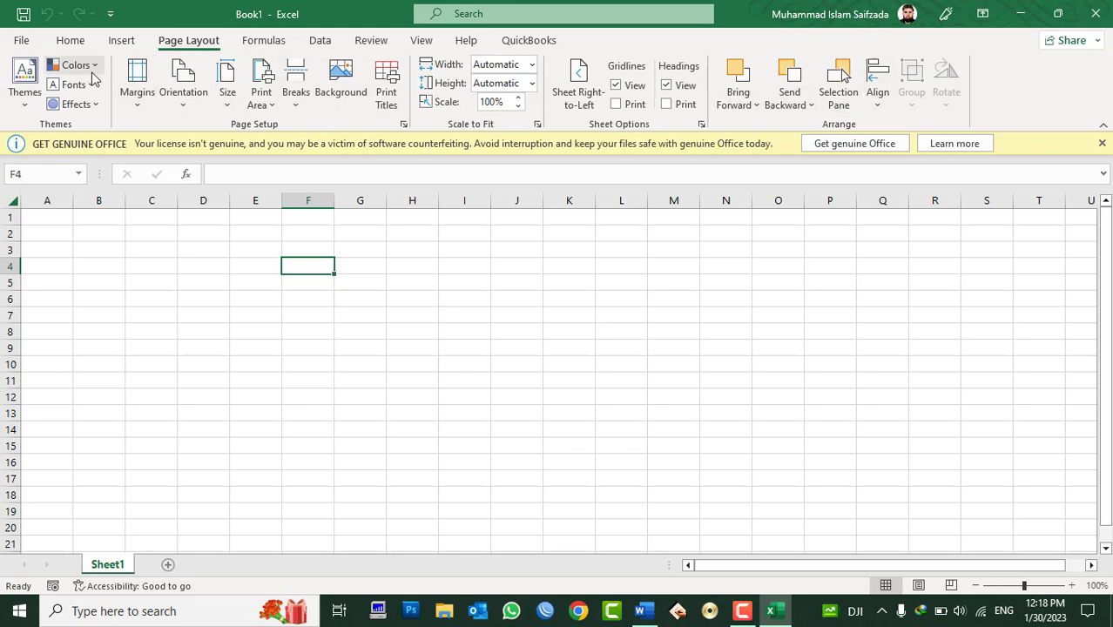
pyautogui.click(69, 41)
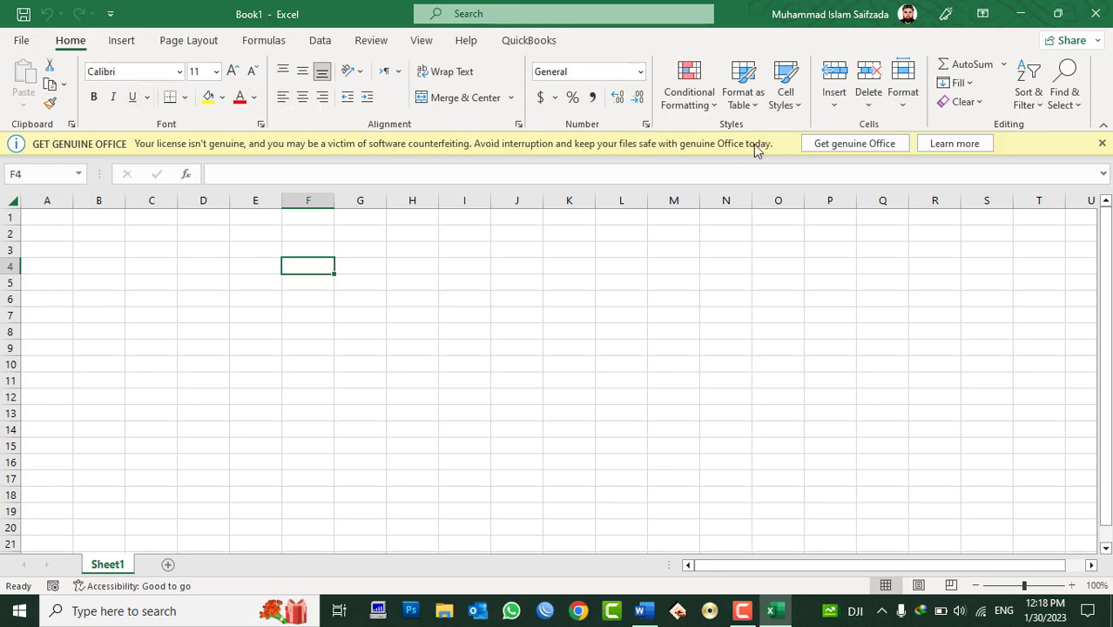
pyautogui.click(127, 44)
pyautogui.click(643, 124)
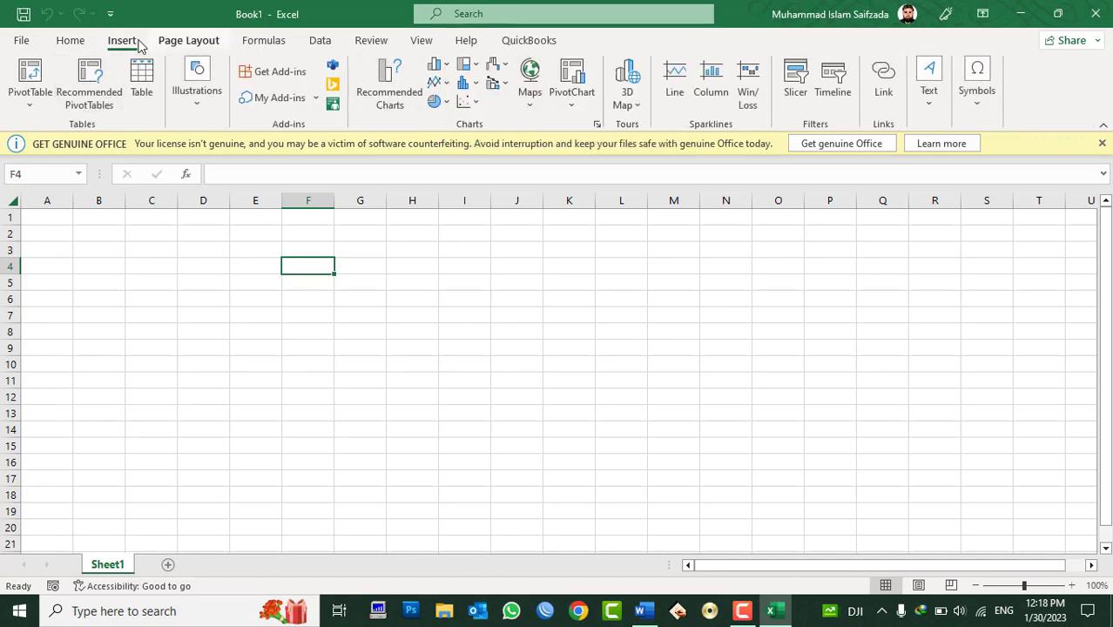
pyautogui.click(85, 44)
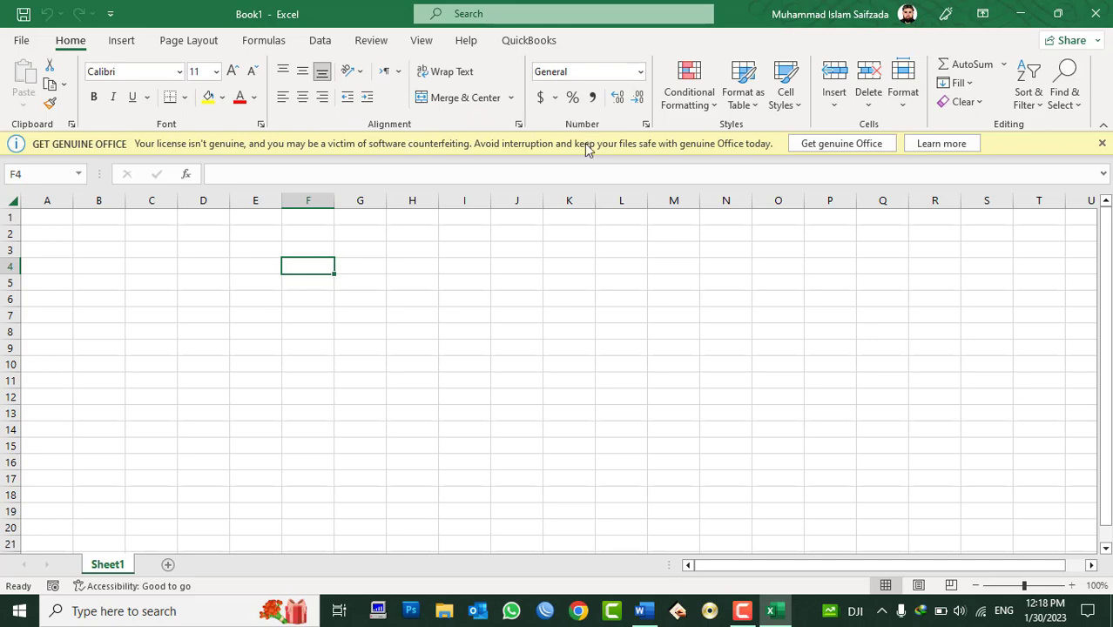
pyautogui.click(592, 266)
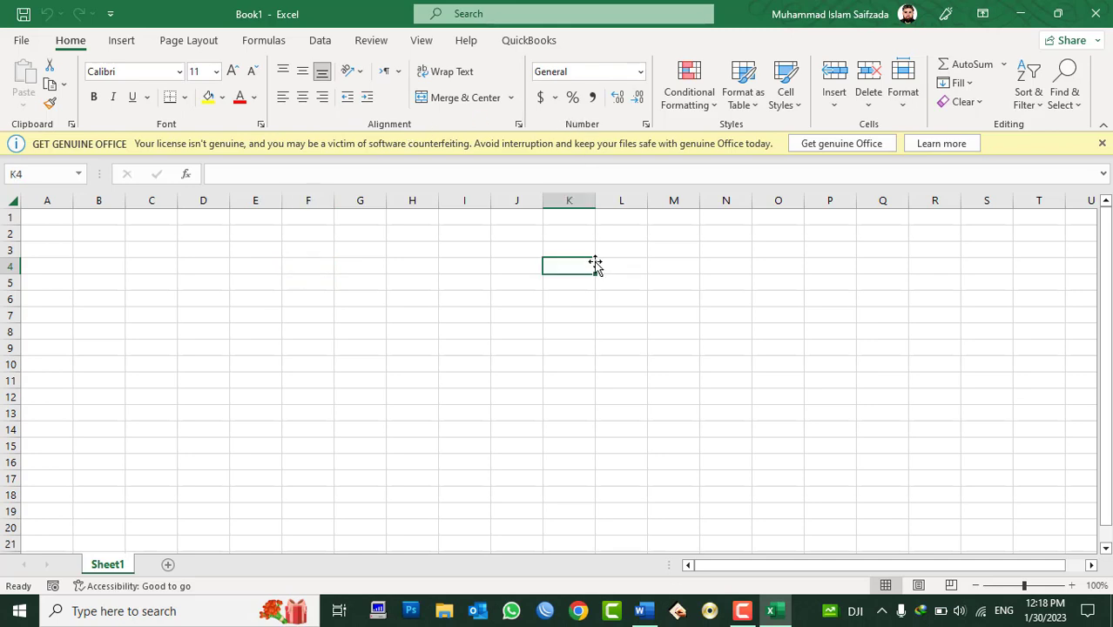
pyautogui.click(535, 300)
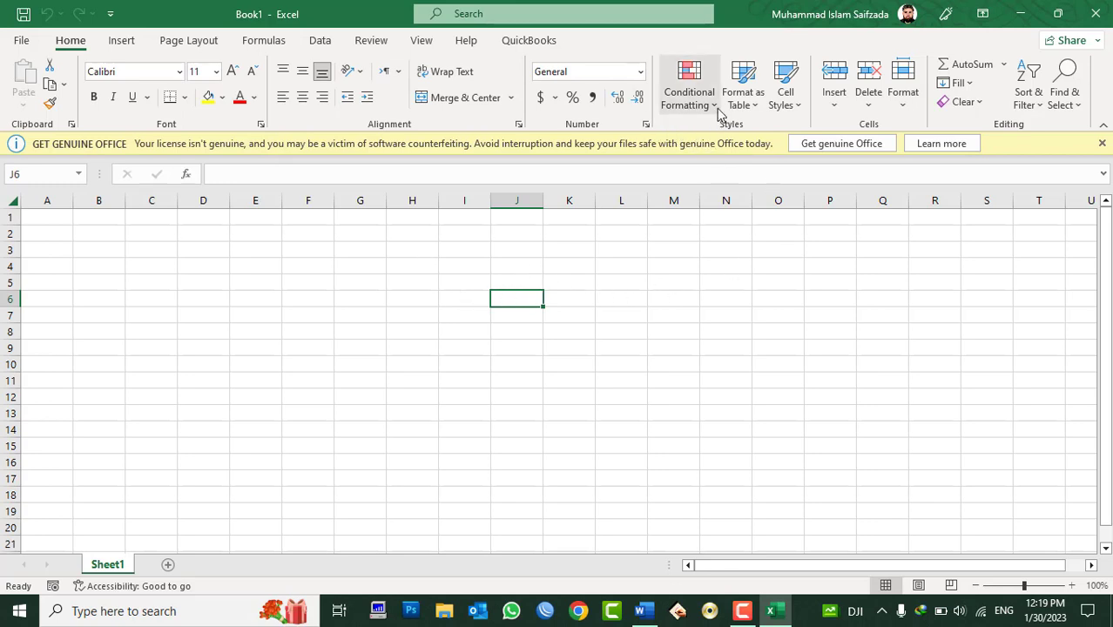
pyautogui.click(258, 284)
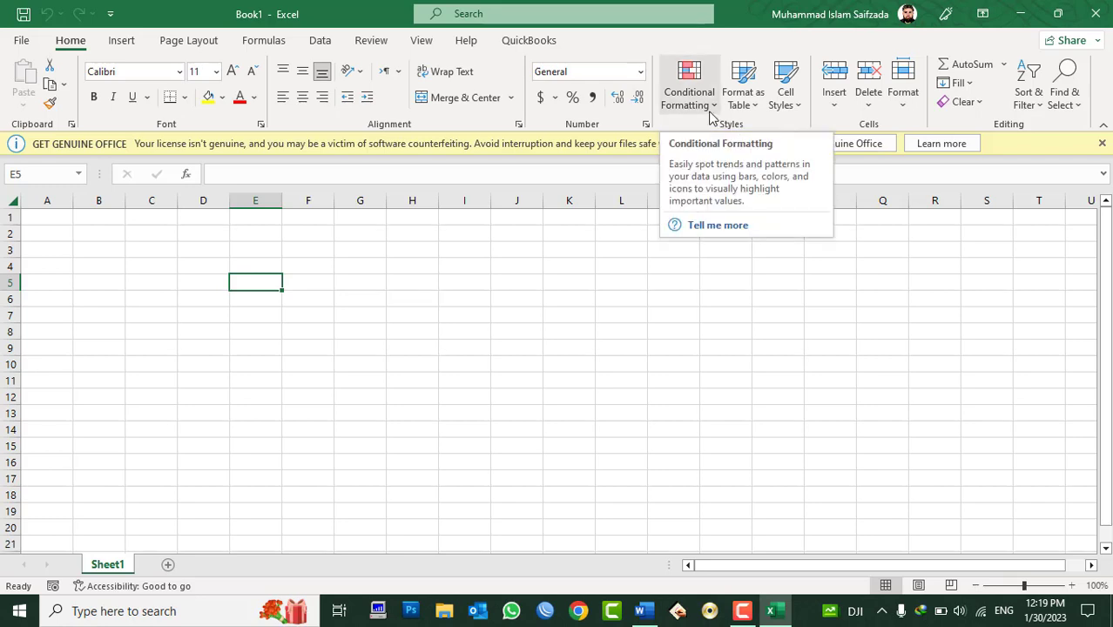
pyautogui.click(452, 365)
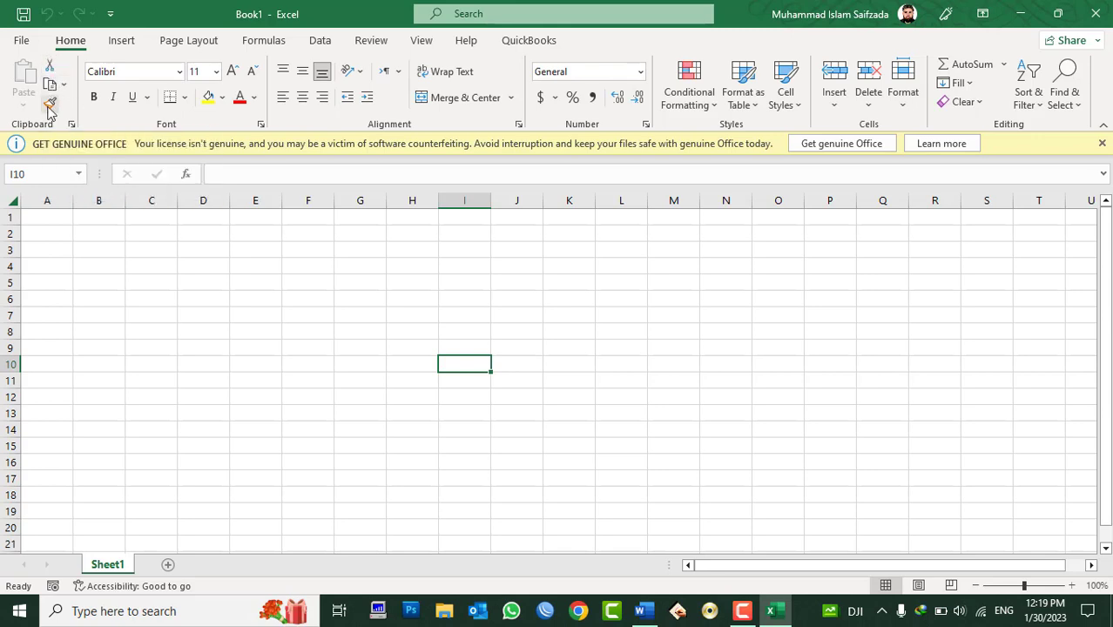
pyautogui.click(296, 347)
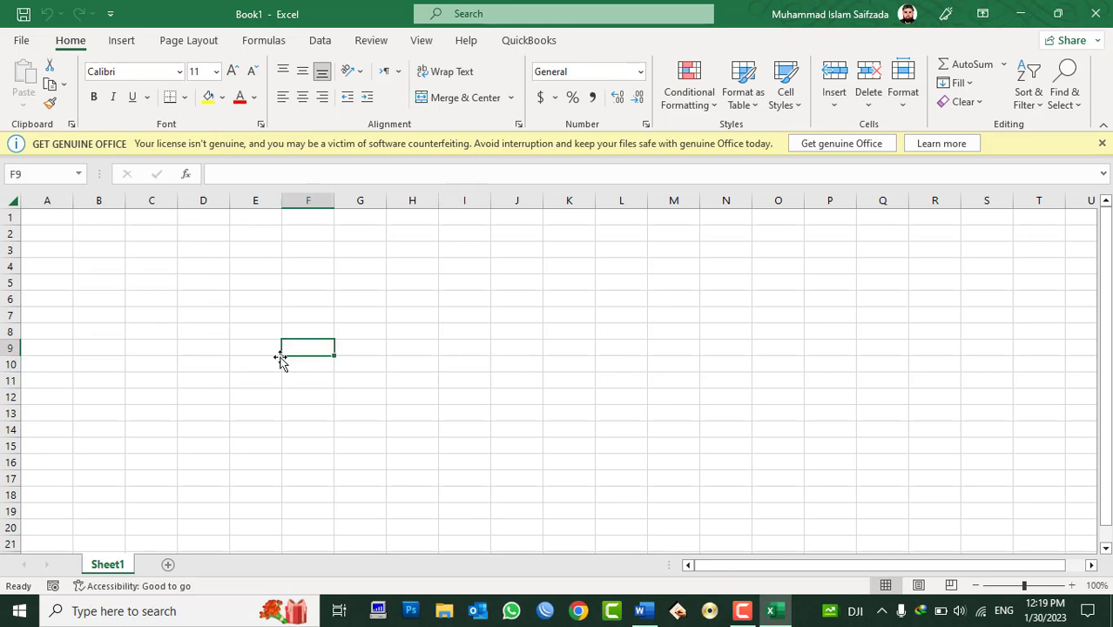
pyautogui.click(247, 172)
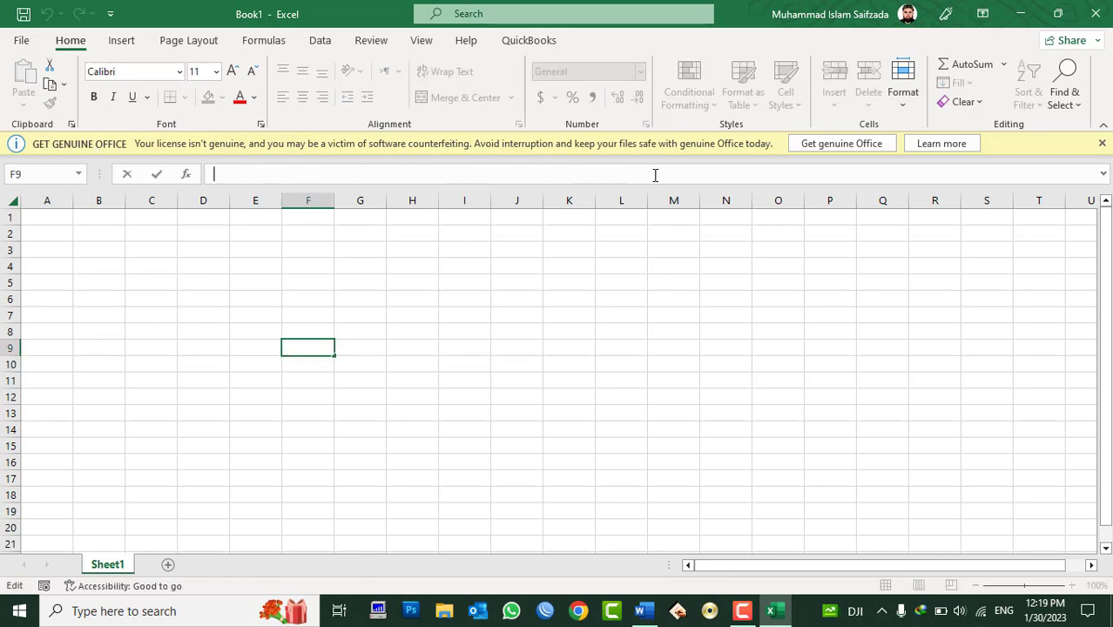
pyautogui.click(641, 610)
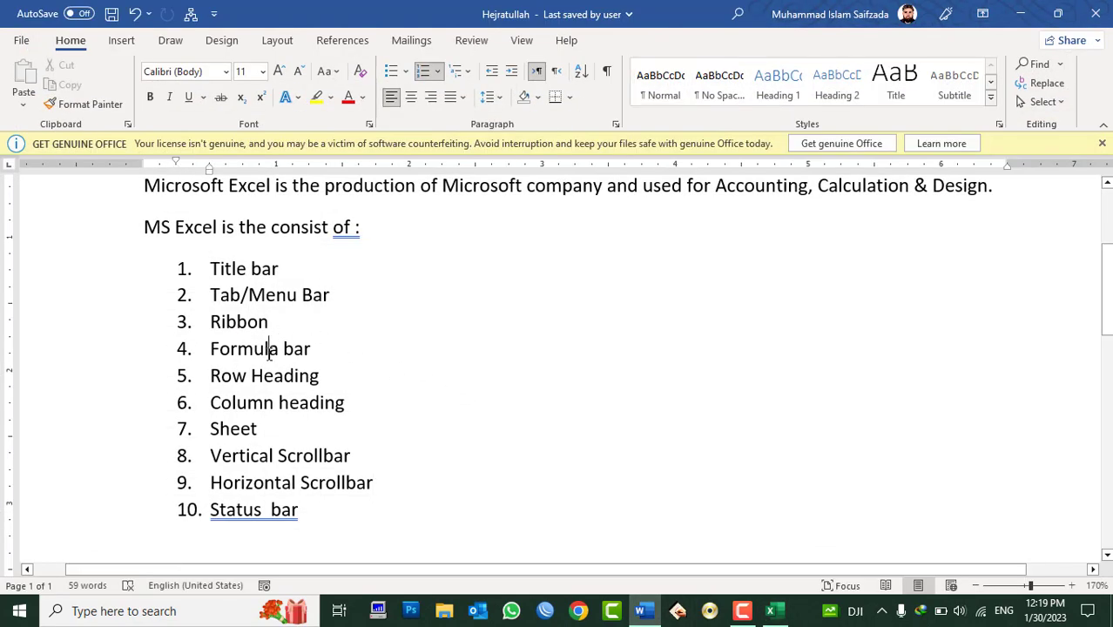
pyautogui.moveTo(210, 348); pyautogui.dragTo(311, 349)
pyautogui.hotkey('alt', 'Tab')
pyautogui.click(475, 330)
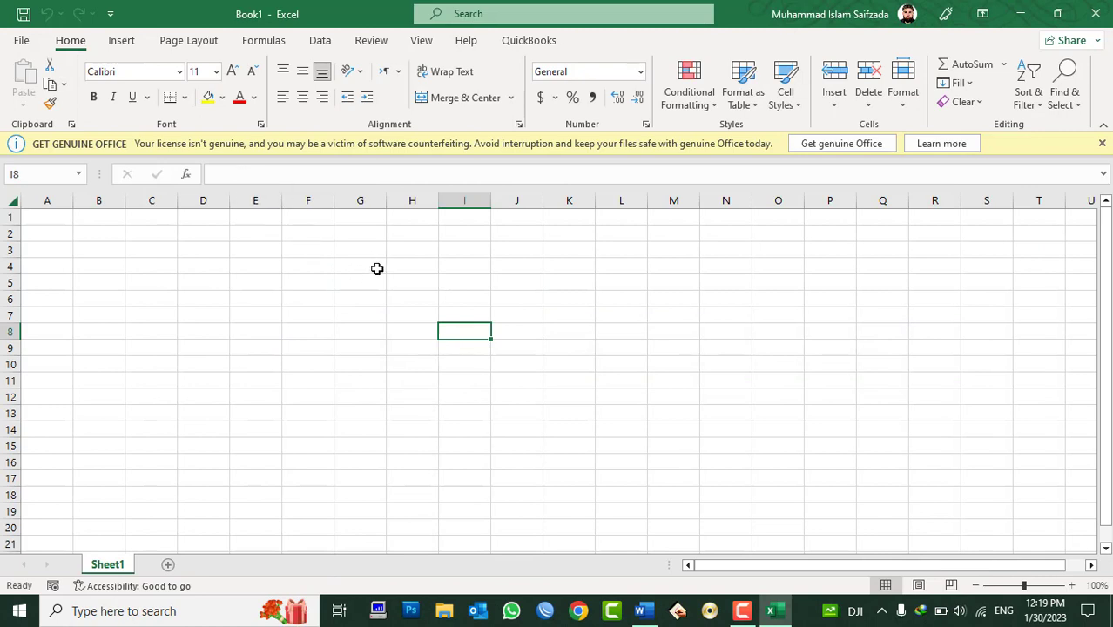
pyautogui.write('=sum')
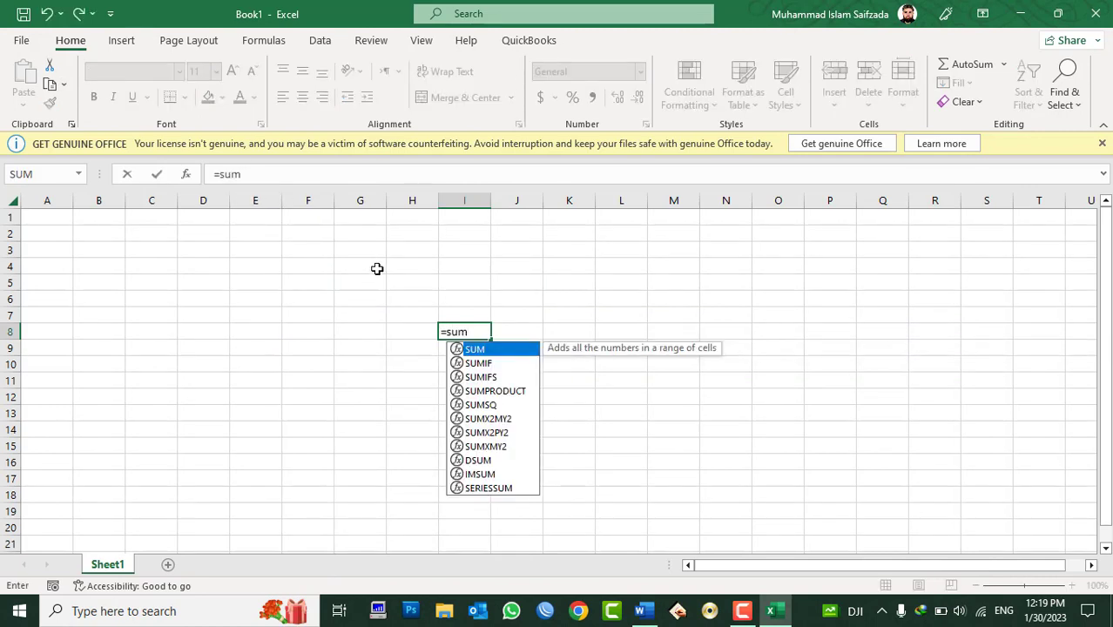
pyautogui.write('(2+2')
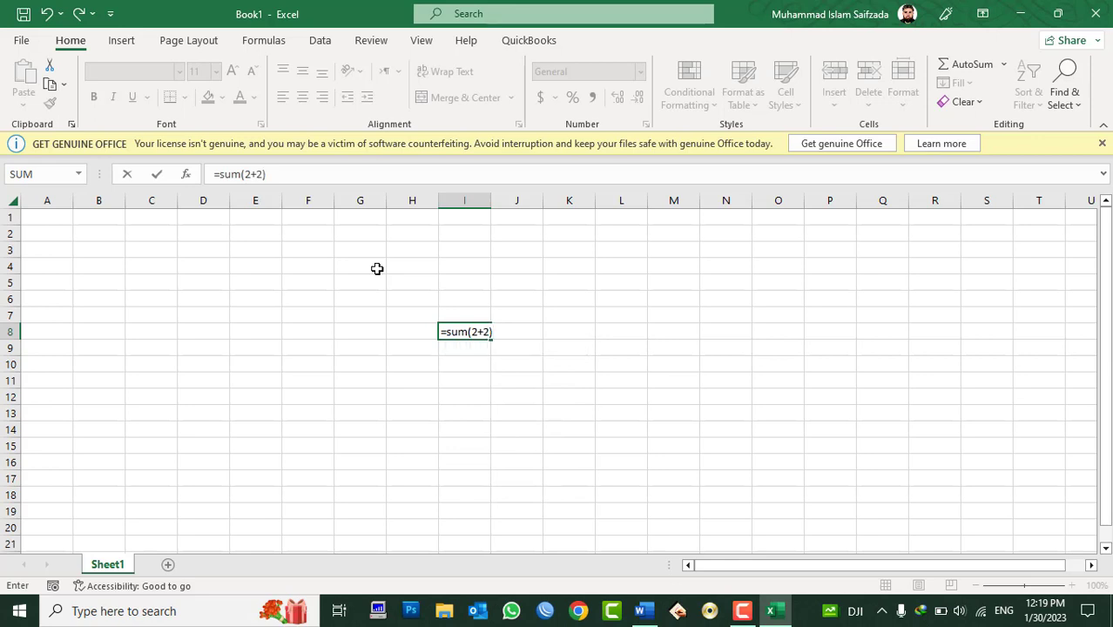
pyautogui.press('Return')
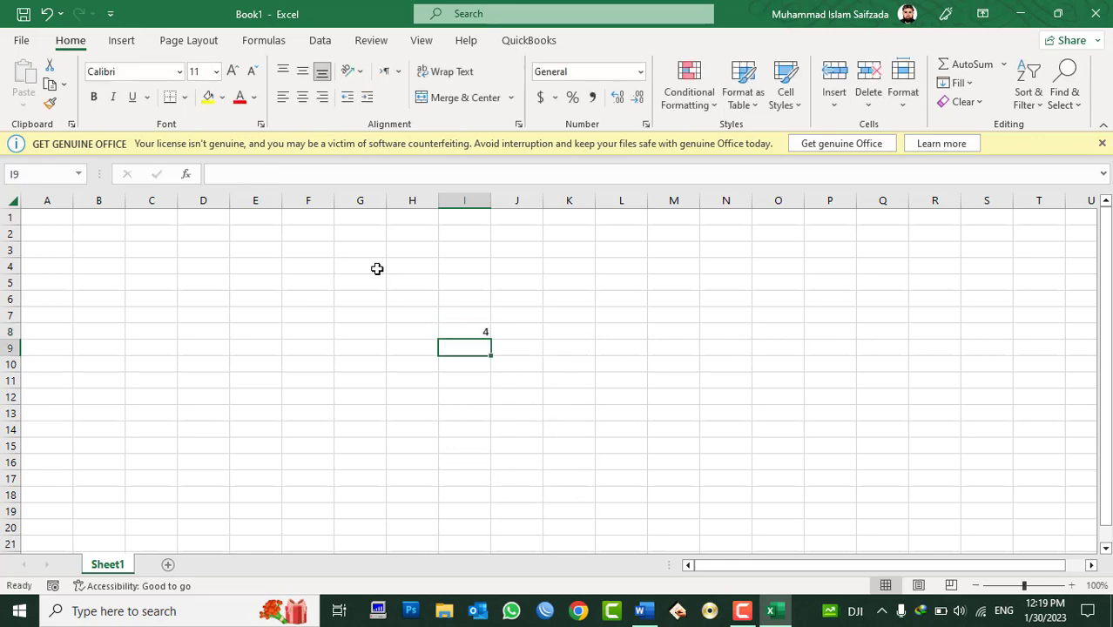
pyautogui.click(479, 332)
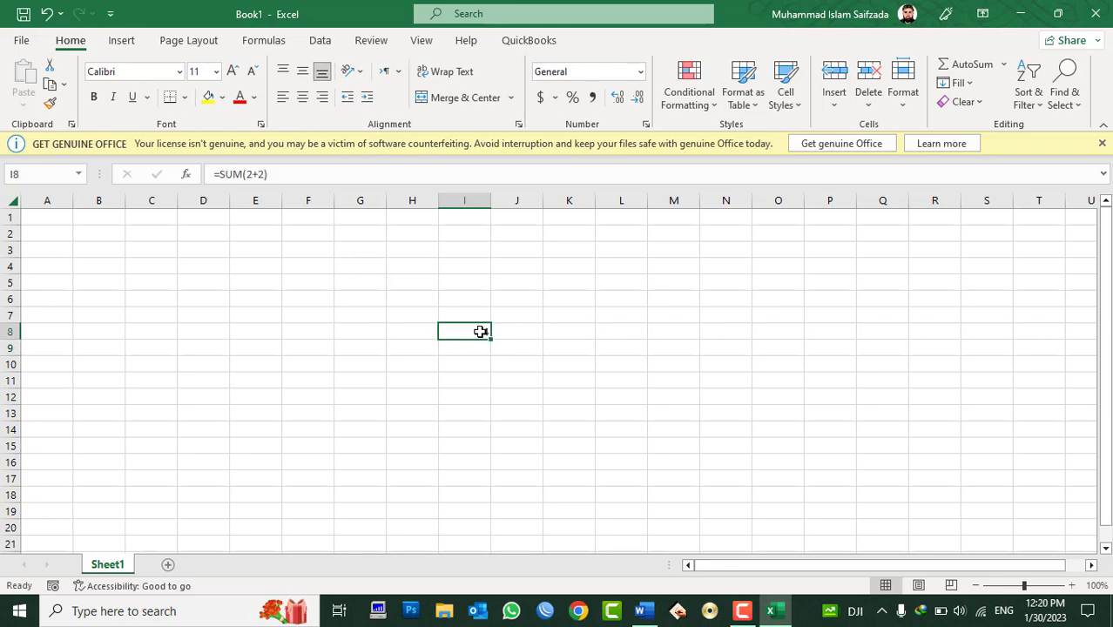
pyautogui.click(267, 176)
pyautogui.press('BackSpace')
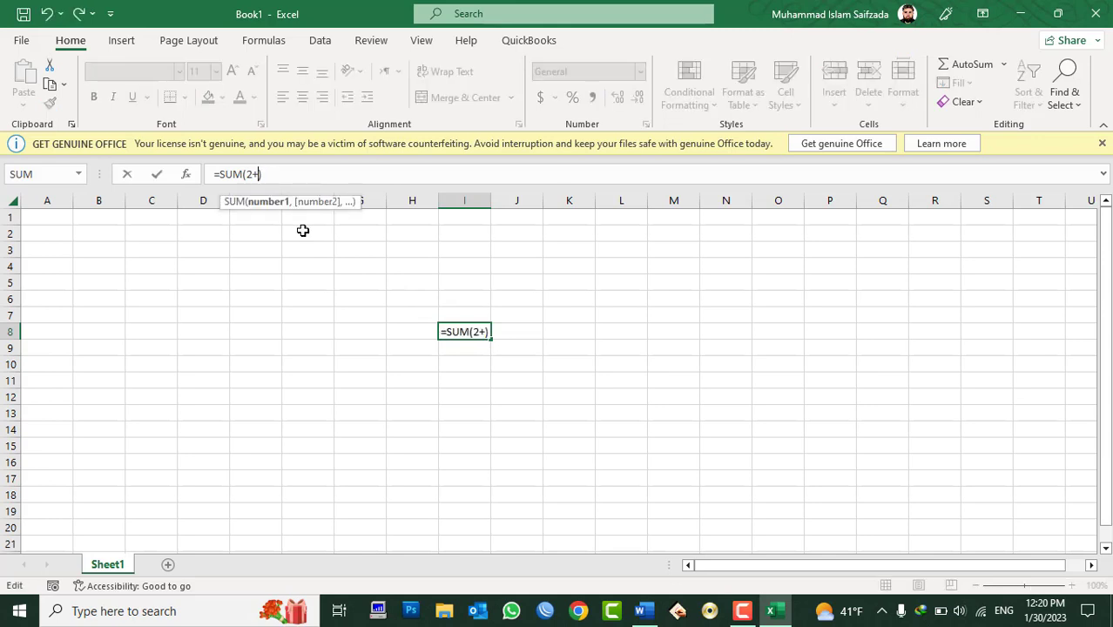
pyautogui.write('5')
pyautogui.press('Return')
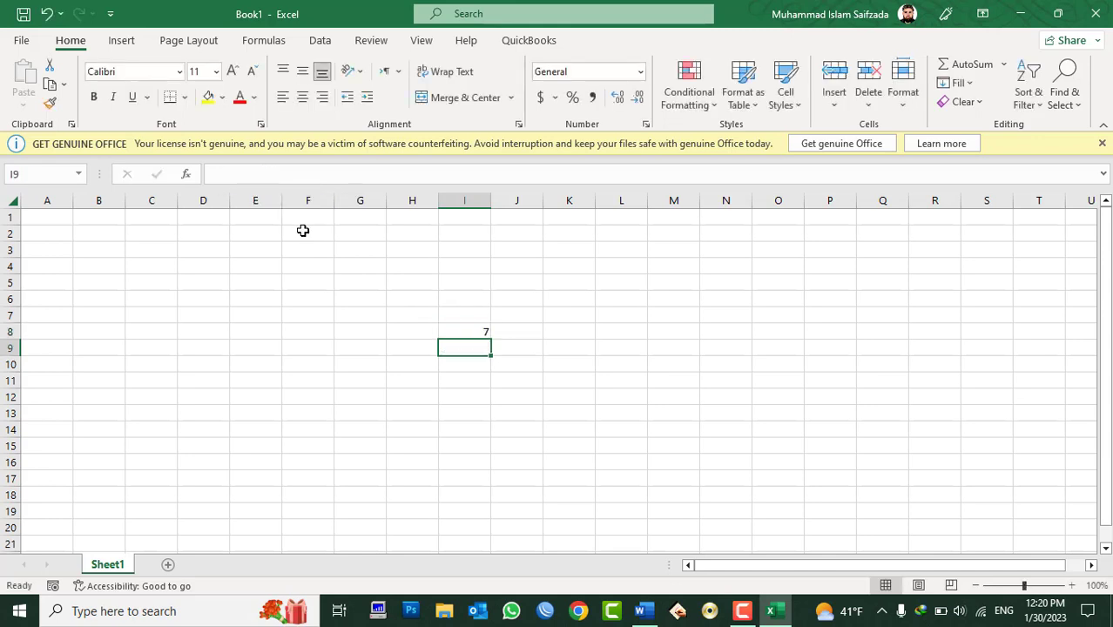
pyautogui.press('Up')
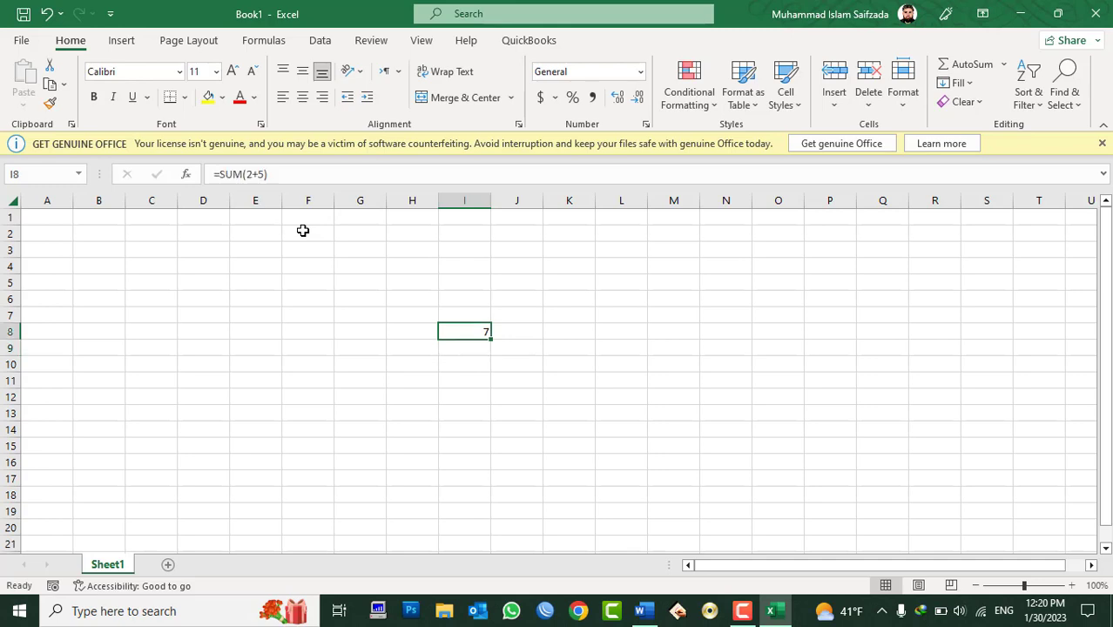
pyautogui.press('Delete')
pyautogui.click(239, 247)
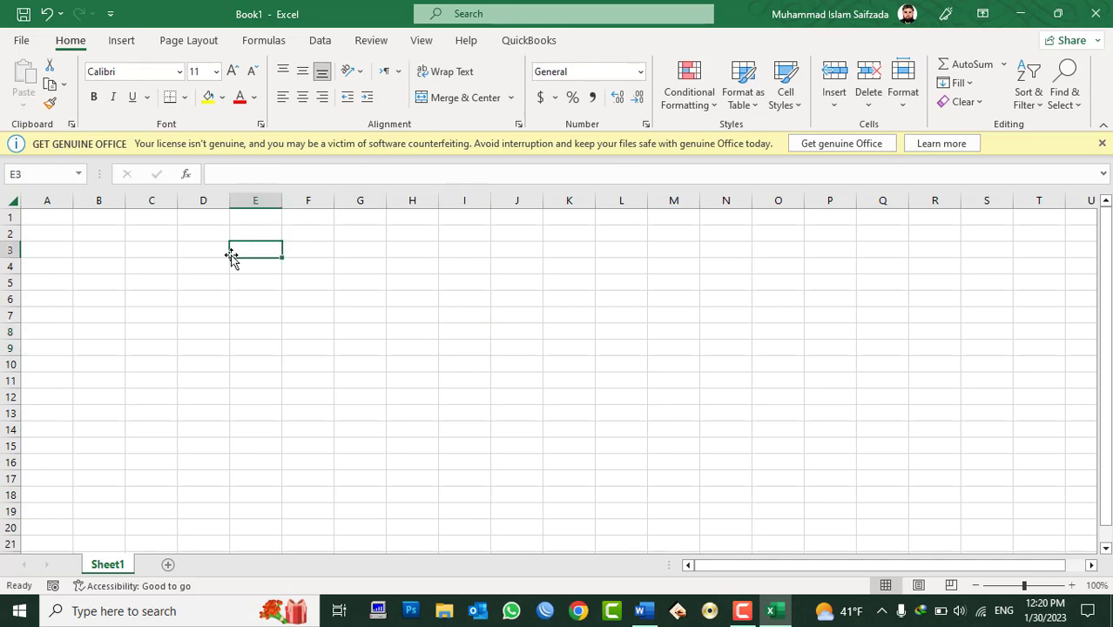
pyautogui.click(188, 175)
pyautogui.click(682, 198)
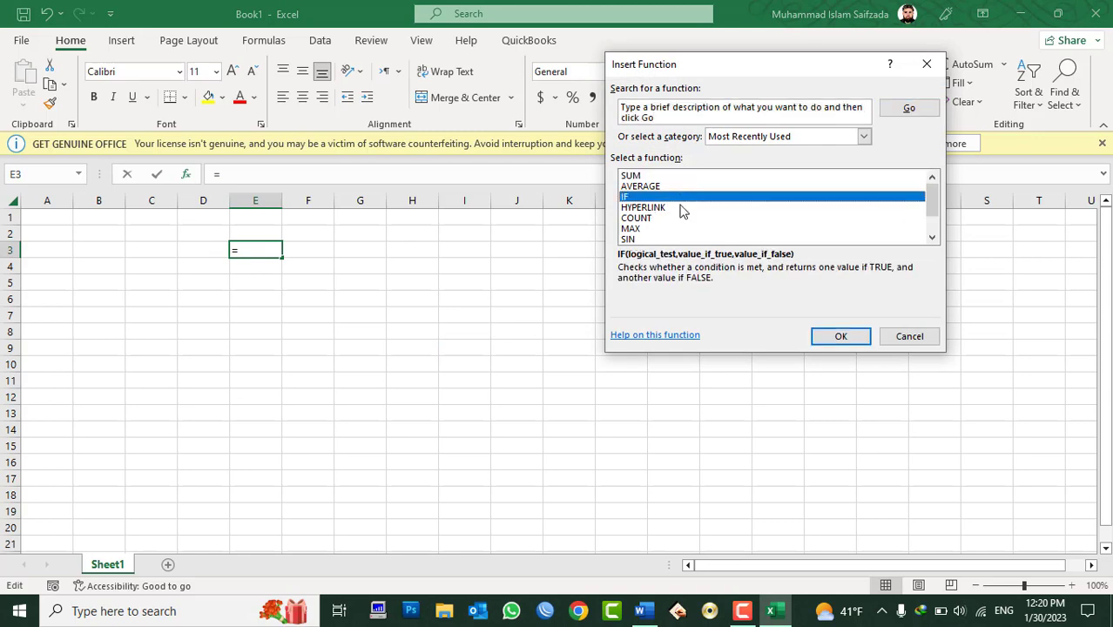
pyautogui.scroll(-1, 682, 218)
pyautogui.scroll(1, 682, 225)
pyautogui.click(737, 136)
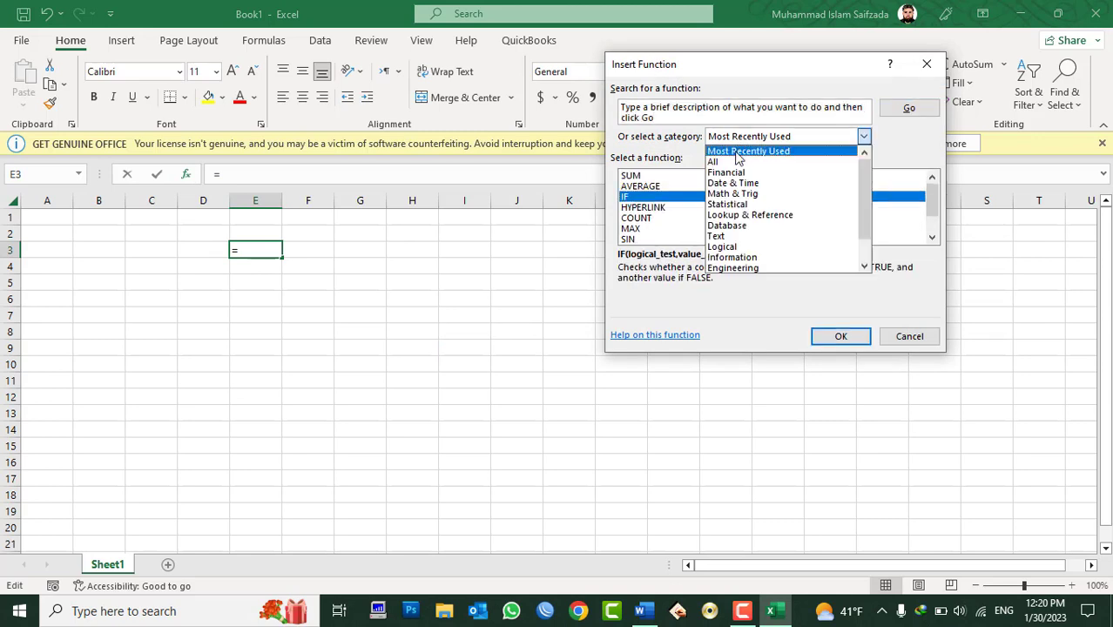
pyautogui.click(734, 159)
pyautogui.scroll(-2, 675, 205)
pyautogui.scroll(-10, 679, 203)
pyautogui.scroll(-10, 688, 200)
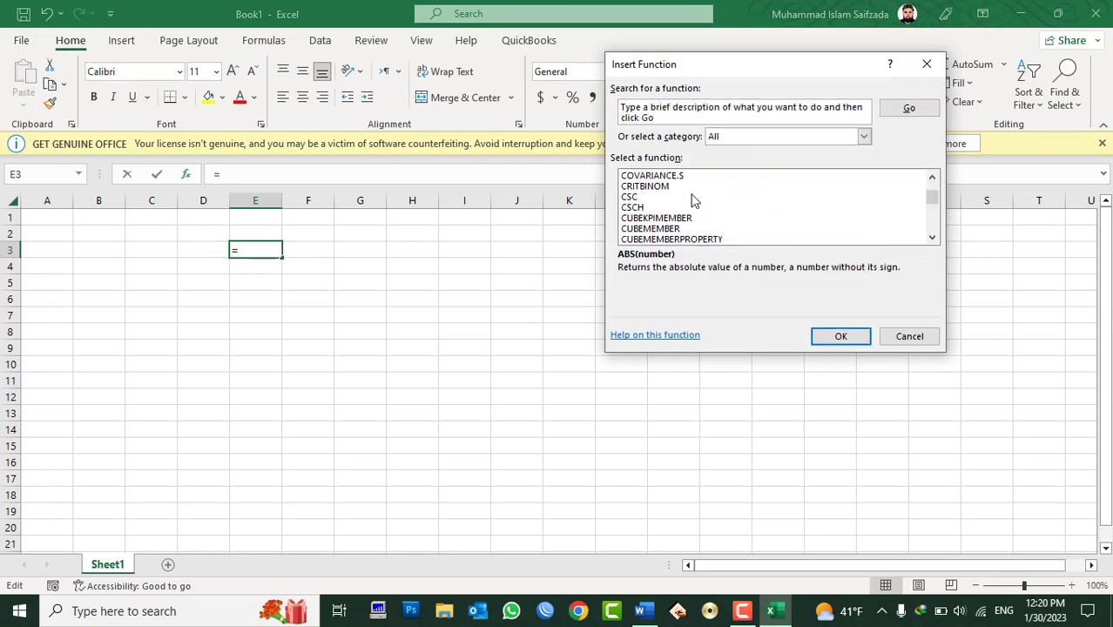
pyautogui.scroll(-10, 690, 198)
pyautogui.scroll(-5, 697, 198)
pyautogui.scroll(-7, 700, 193)
pyautogui.scroll(-7, 700, 193)
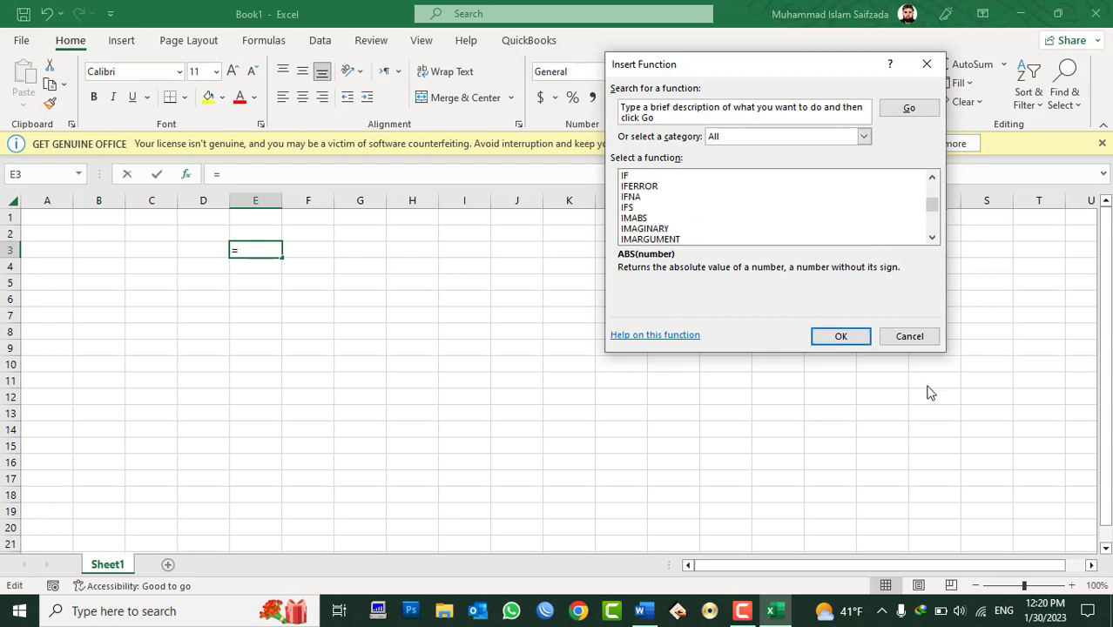
pyautogui.click(910, 336)
pyautogui.click(431, 350)
pyautogui.click(217, 267)
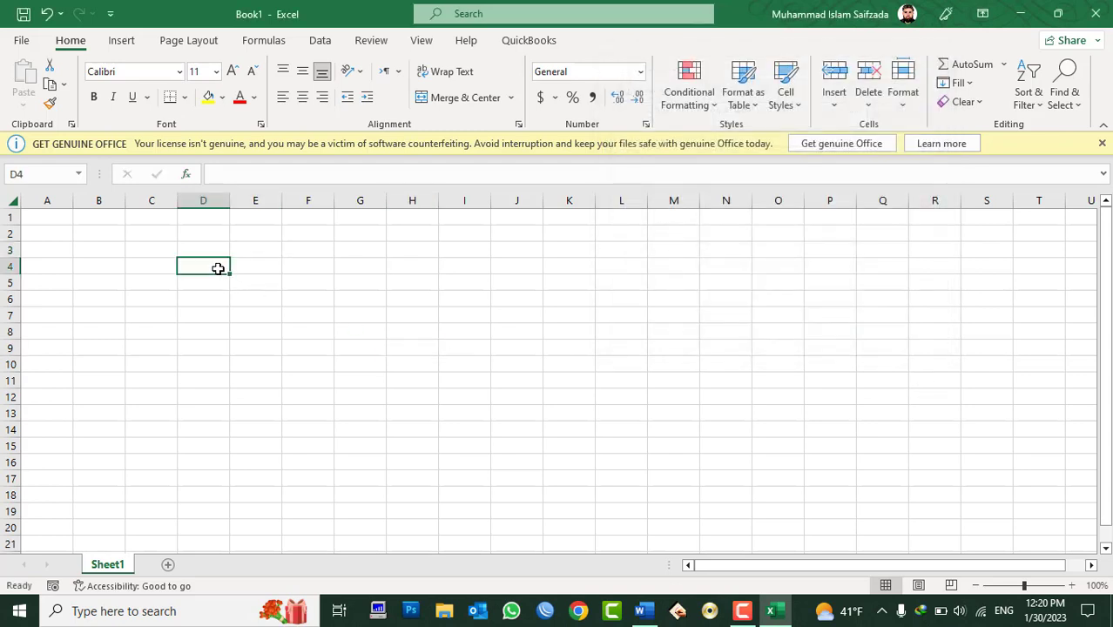
pyautogui.click(44, 200)
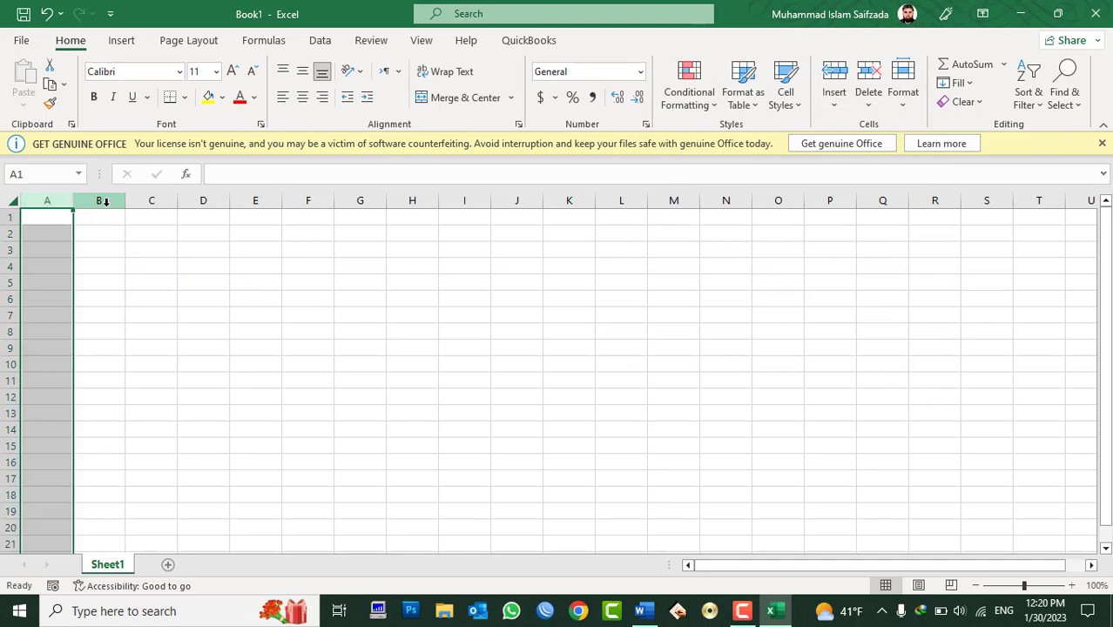
pyautogui.click(98, 200)
pyautogui.click(166, 202)
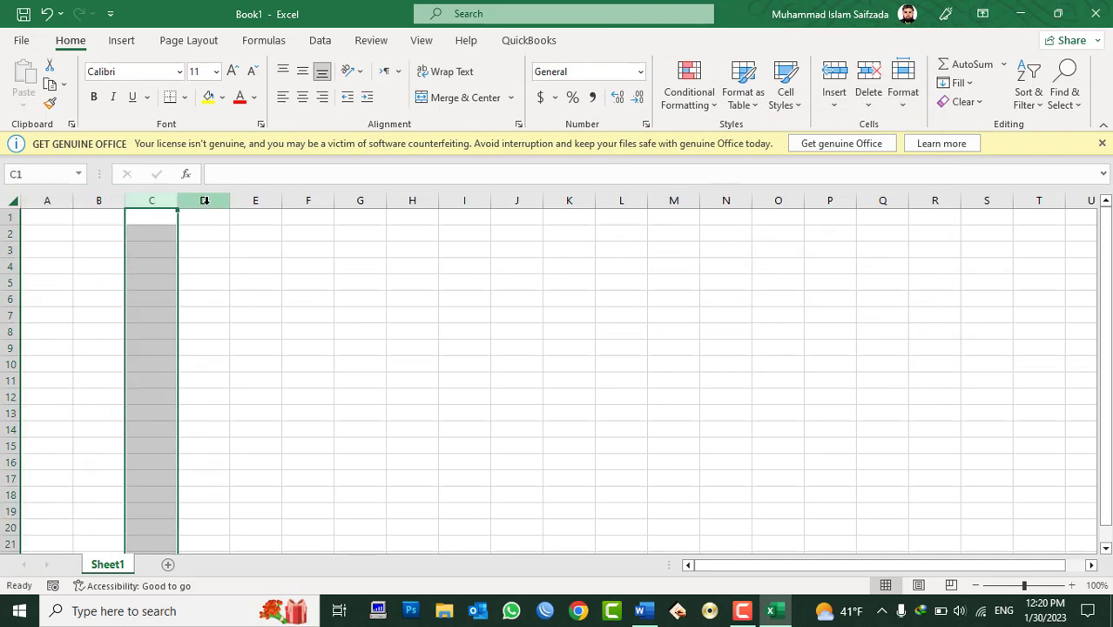
pyautogui.click(205, 200)
pyautogui.click(37, 201)
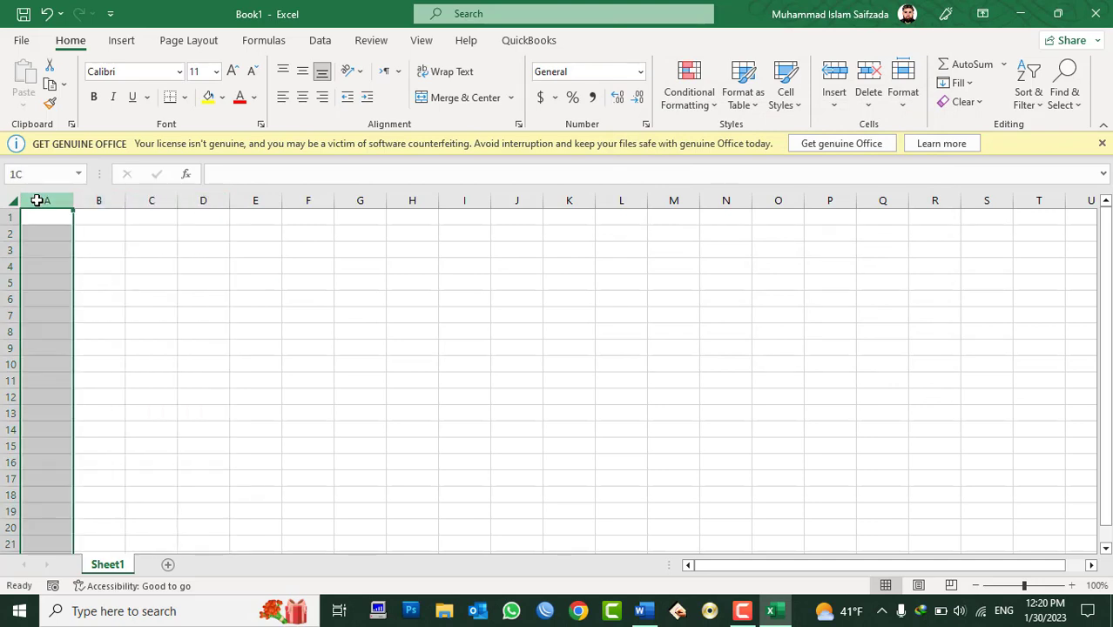
pyautogui.click(97, 201)
pyautogui.click(147, 200)
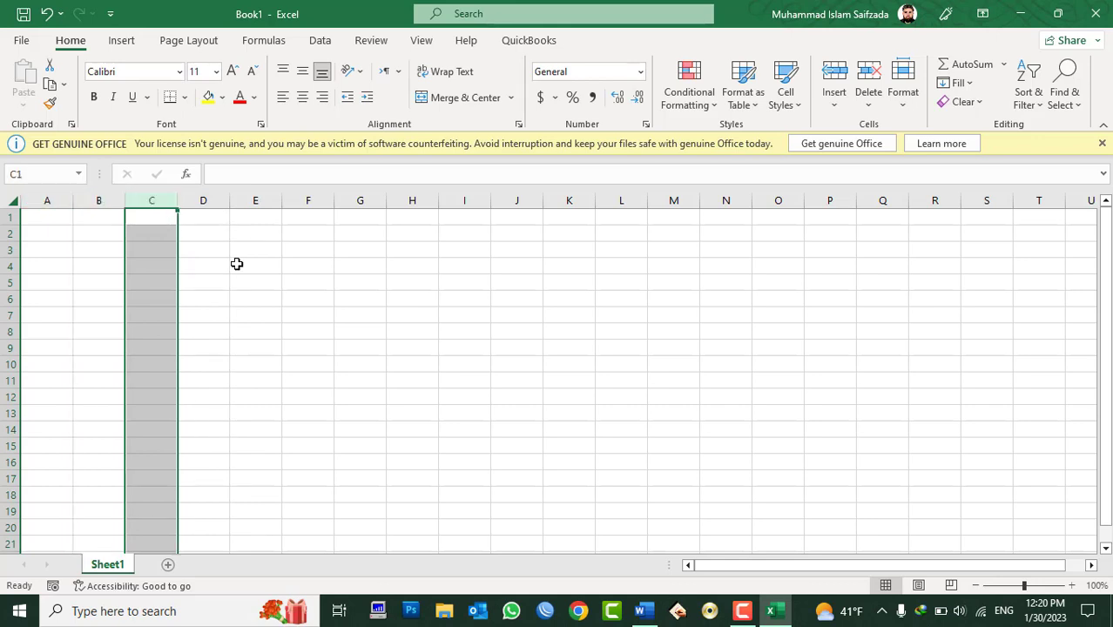
pyautogui.click(256, 298)
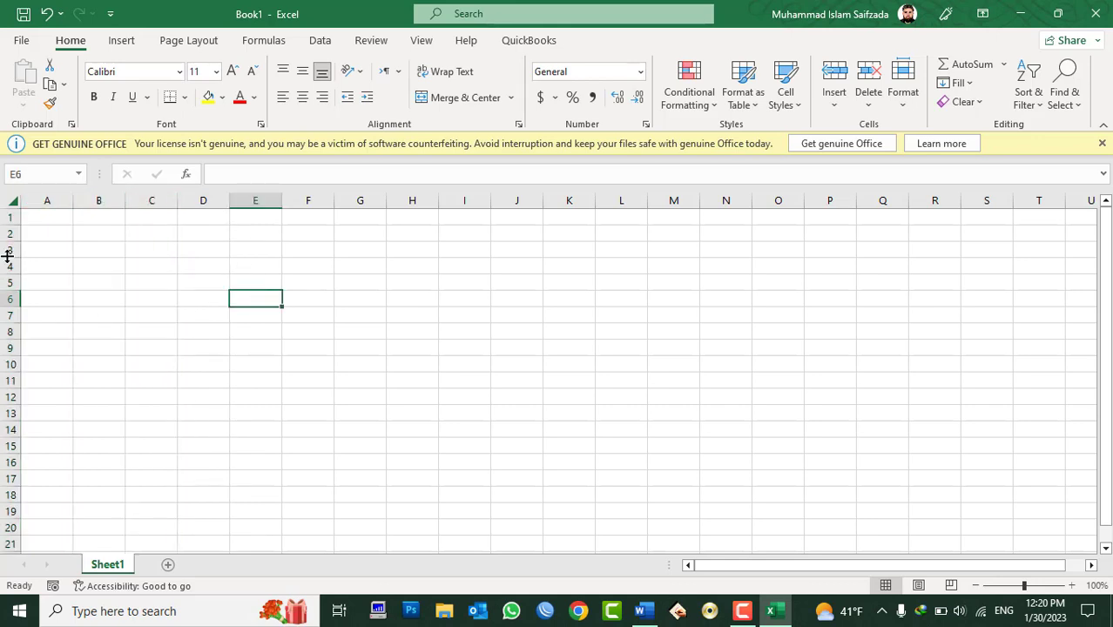
pyautogui.click(8, 217)
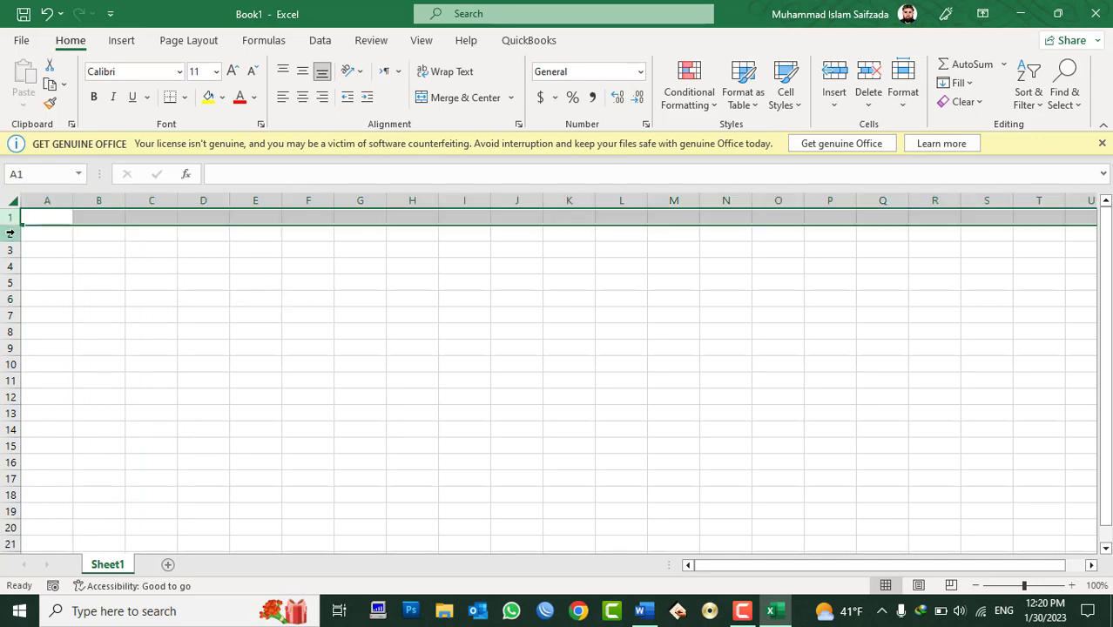
pyautogui.click(10, 234)
pyautogui.click(11, 250)
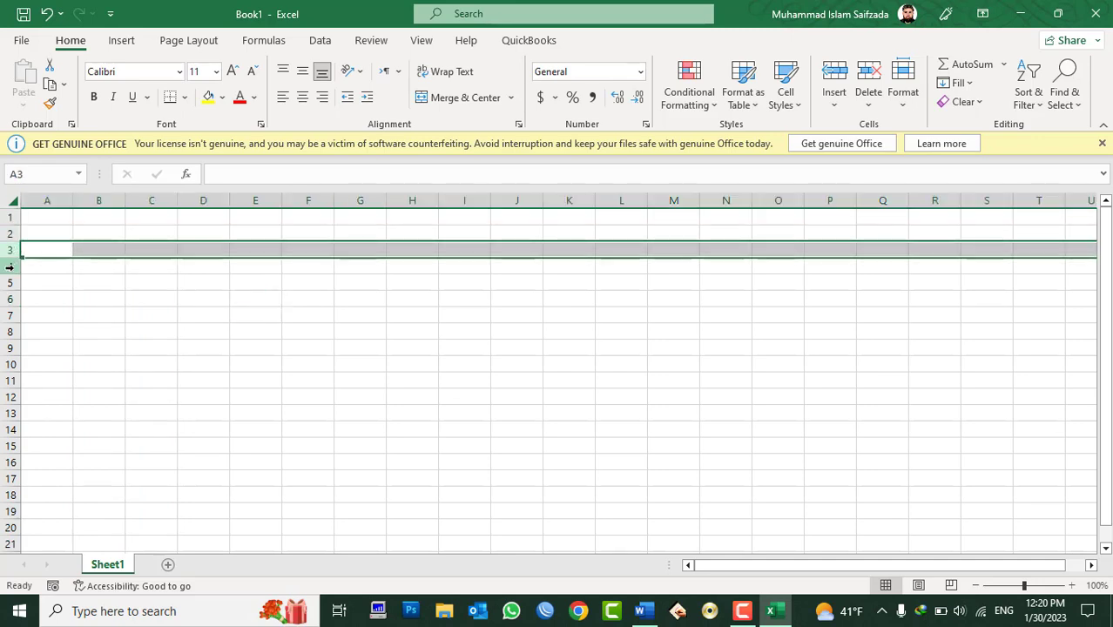
pyautogui.click(10, 267)
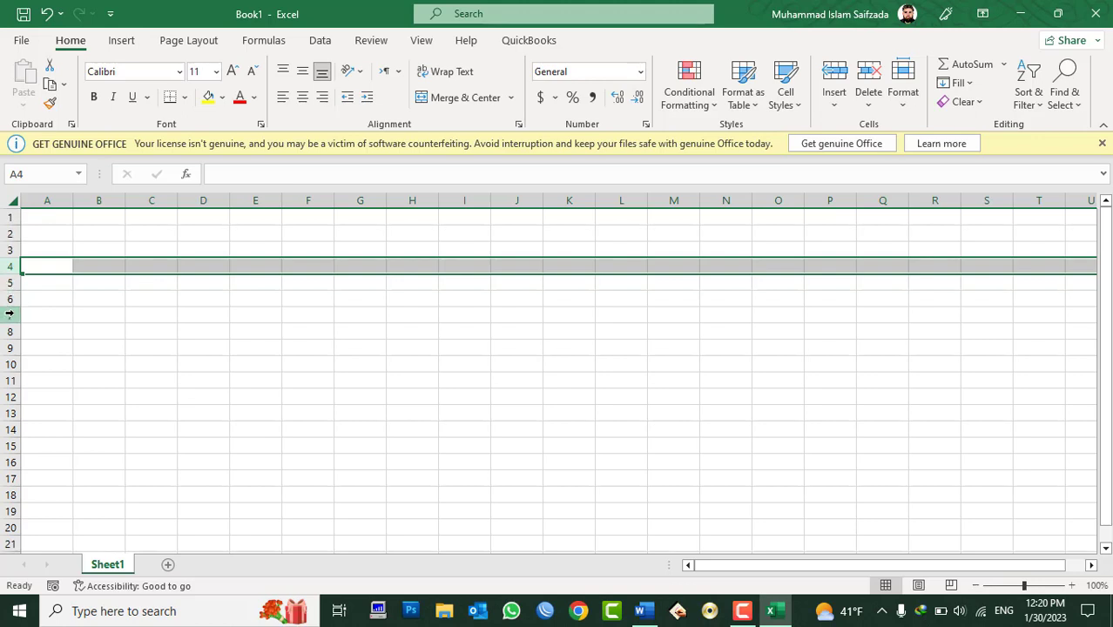
pyautogui.click(197, 310)
pyautogui.click(330, 331)
pyautogui.click(367, 337)
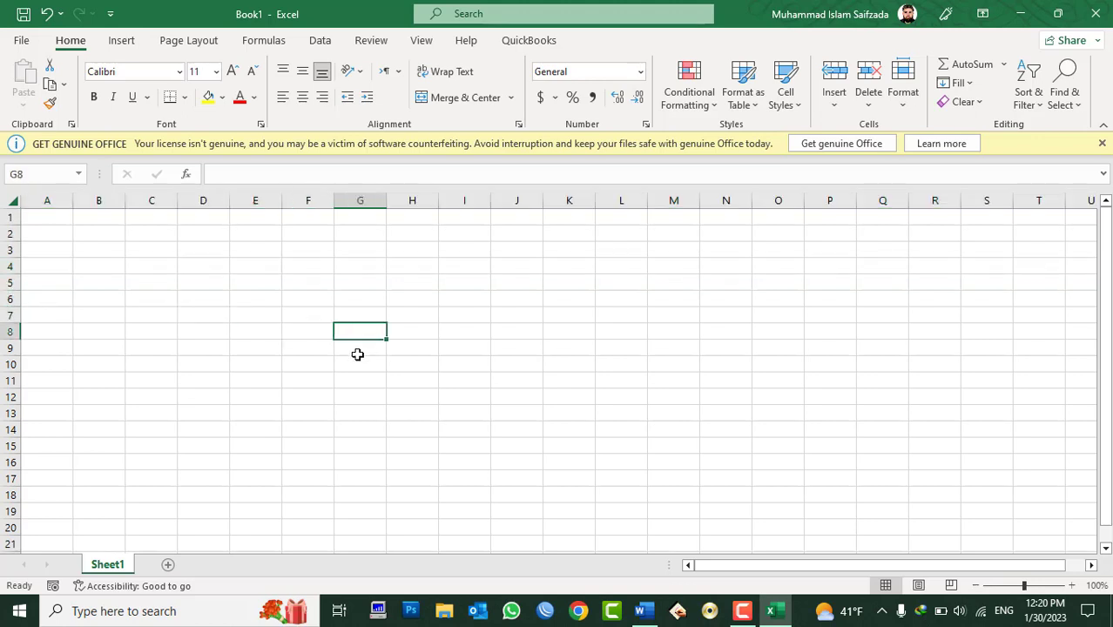
pyautogui.click(309, 380)
pyautogui.click(251, 347)
pyautogui.click(254, 331)
pyautogui.click(256, 316)
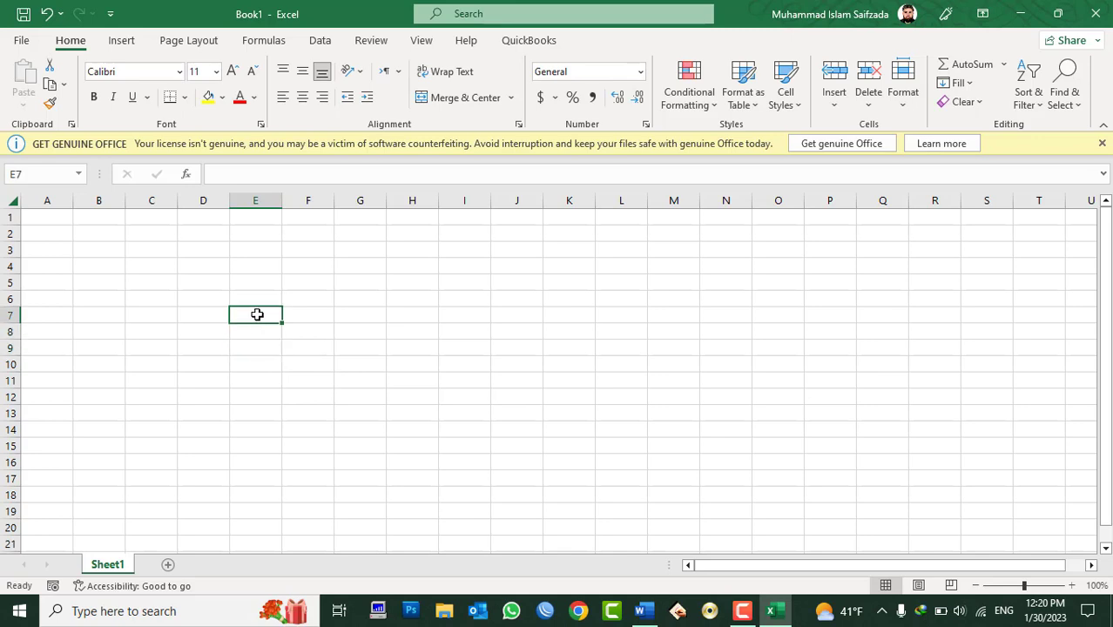
pyautogui.click(52, 202)
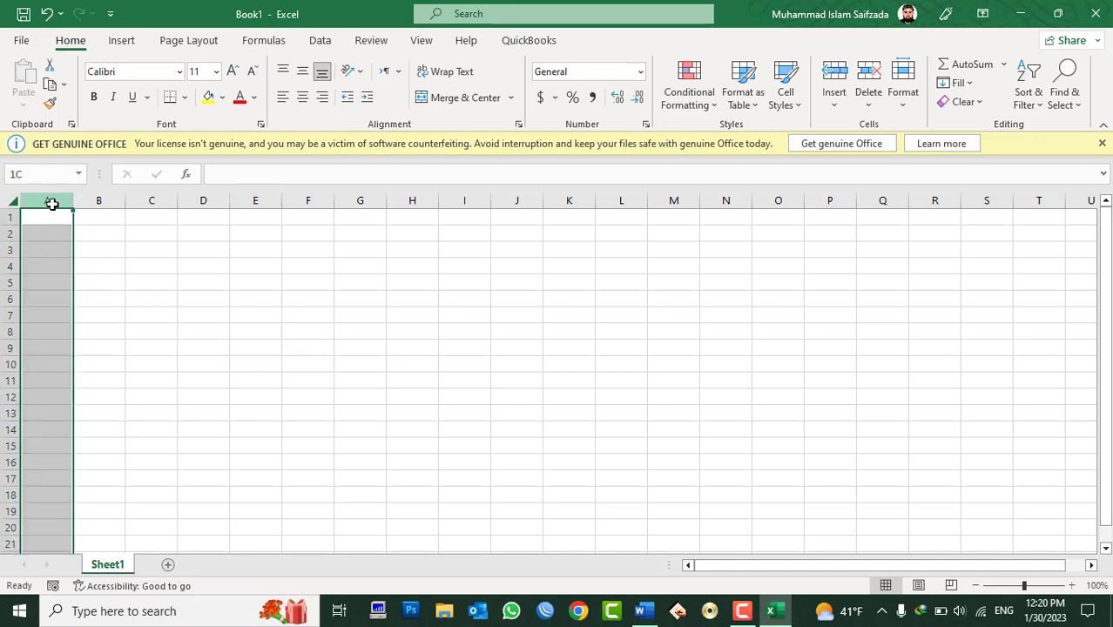
pyautogui.click(11, 217)
pyautogui.click(47, 200)
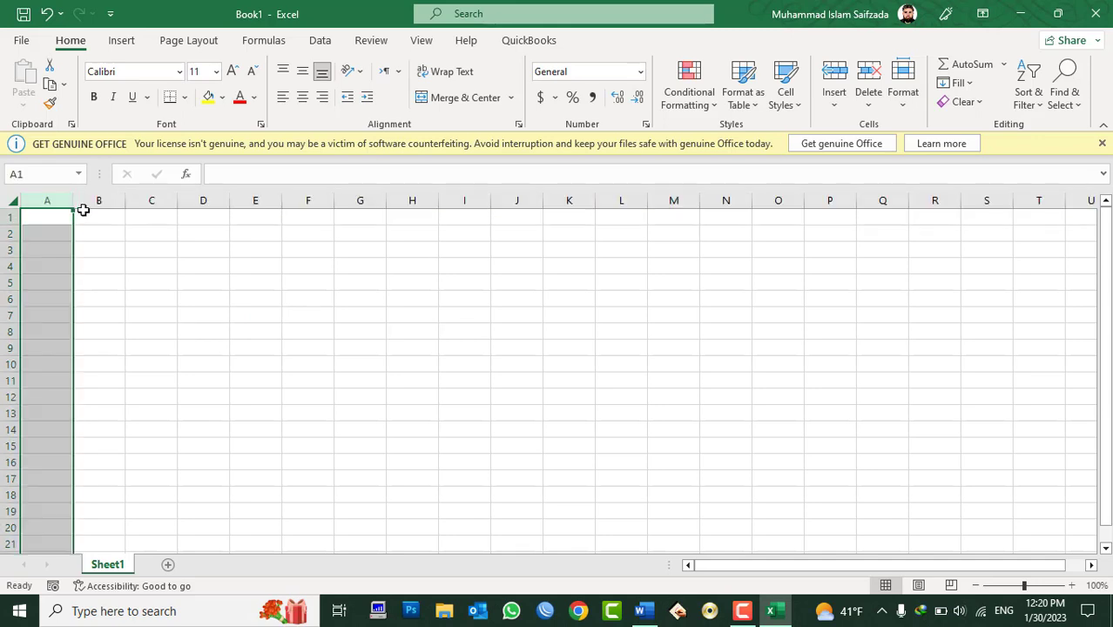
pyautogui.click(87, 201)
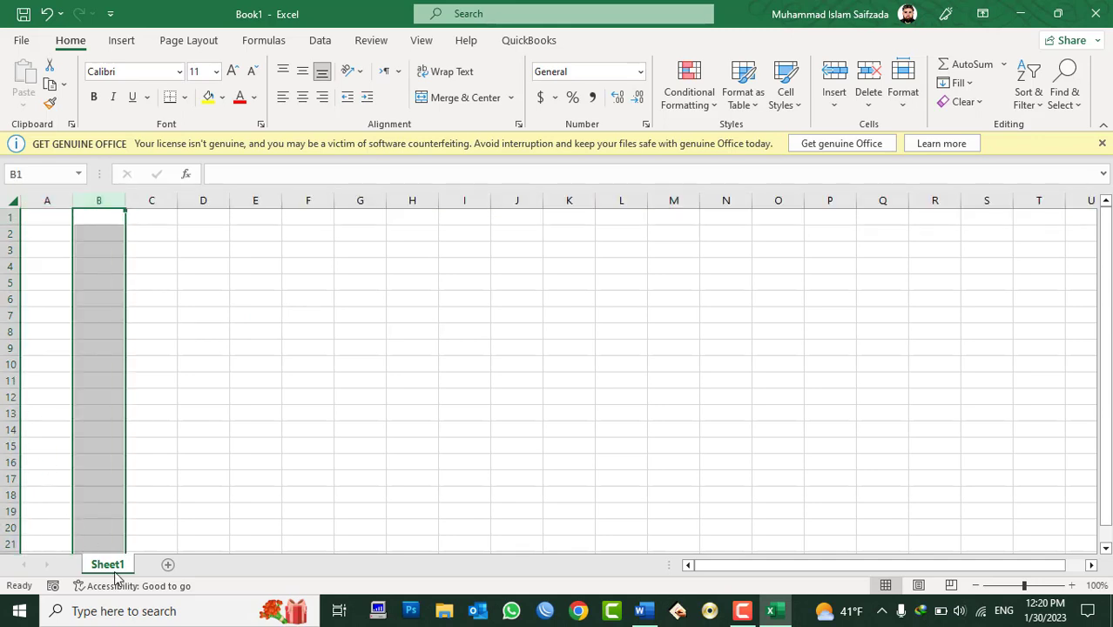
pyautogui.click(220, 408)
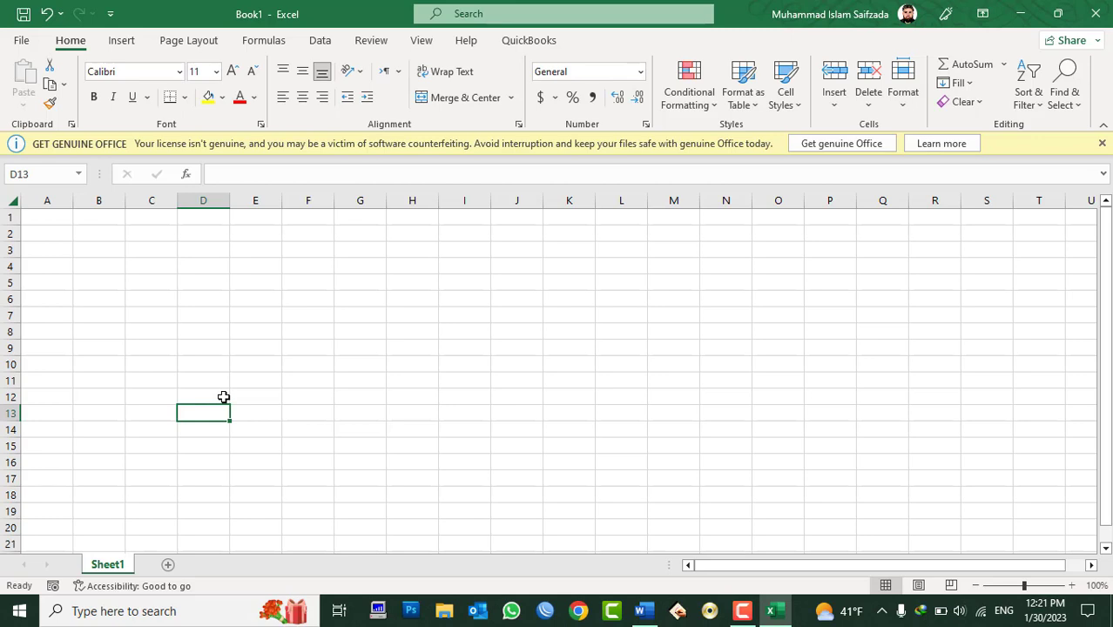
pyautogui.click(148, 349)
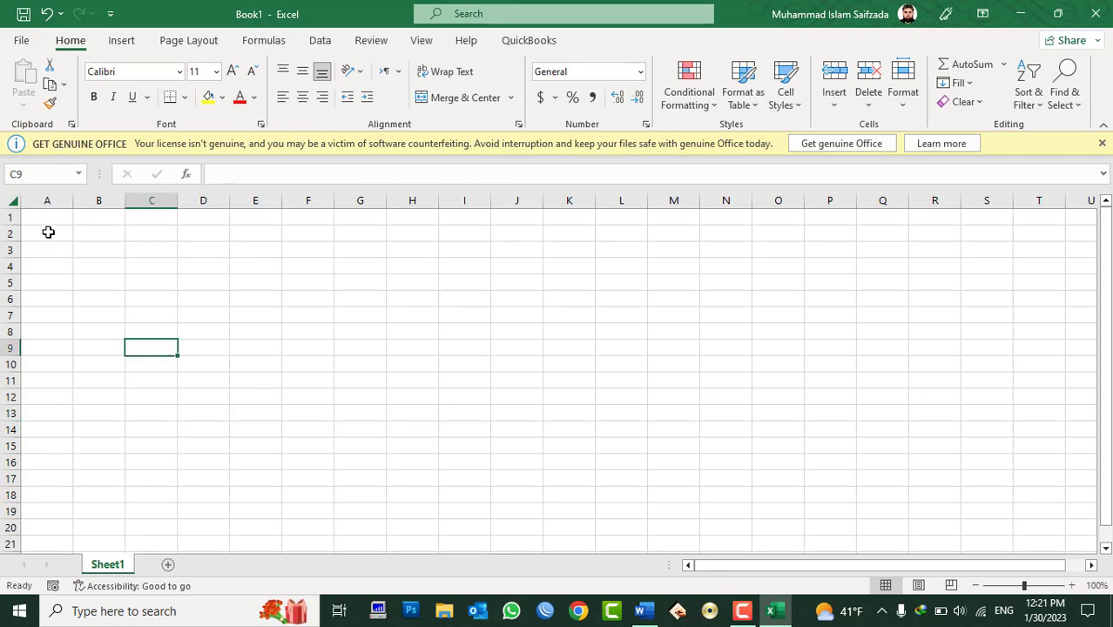
pyautogui.click(53, 199)
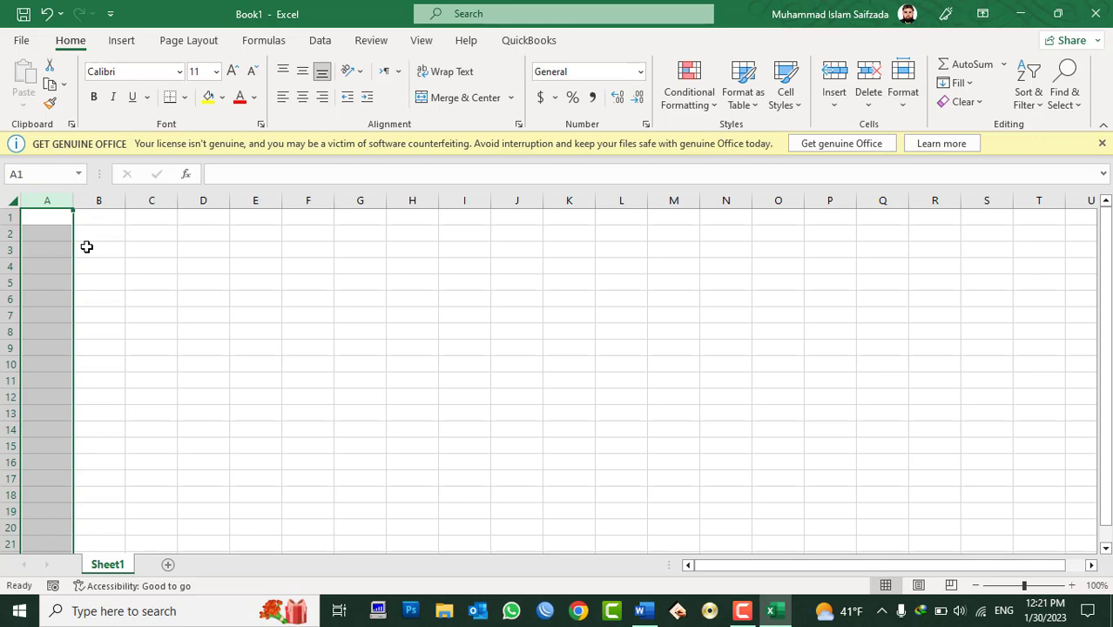
pyautogui.click(11, 233)
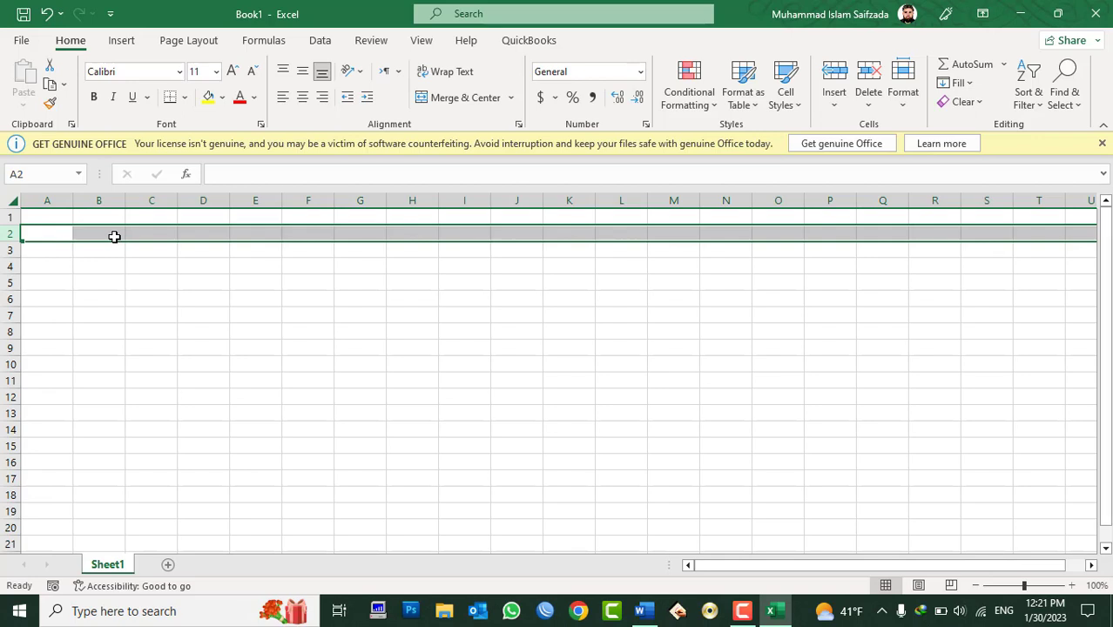
pyautogui.click(47, 202)
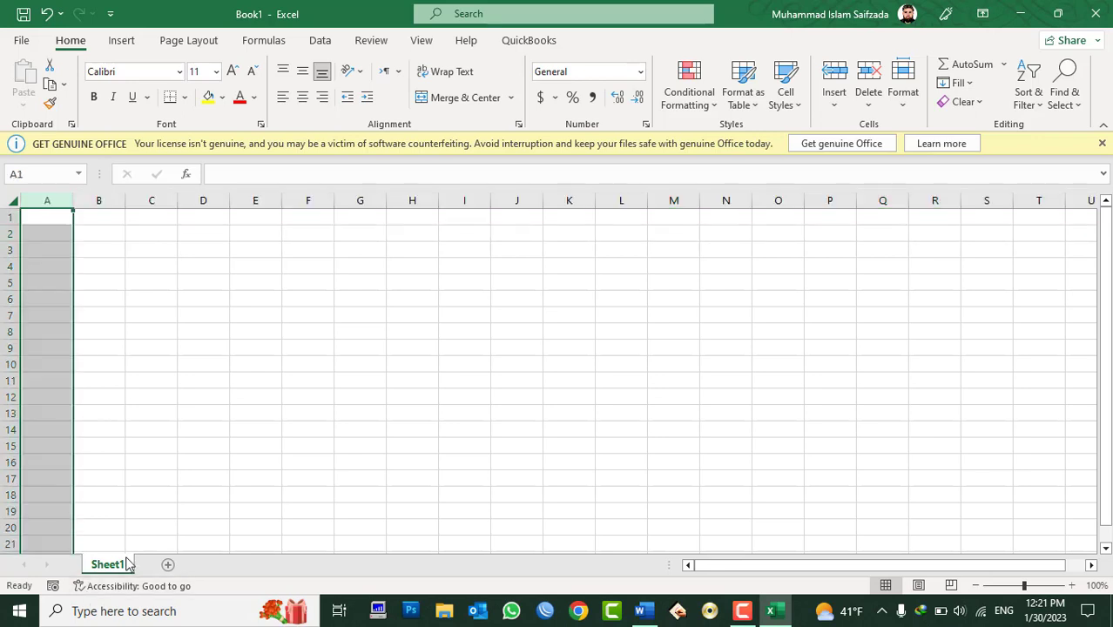
pyautogui.click(103, 384)
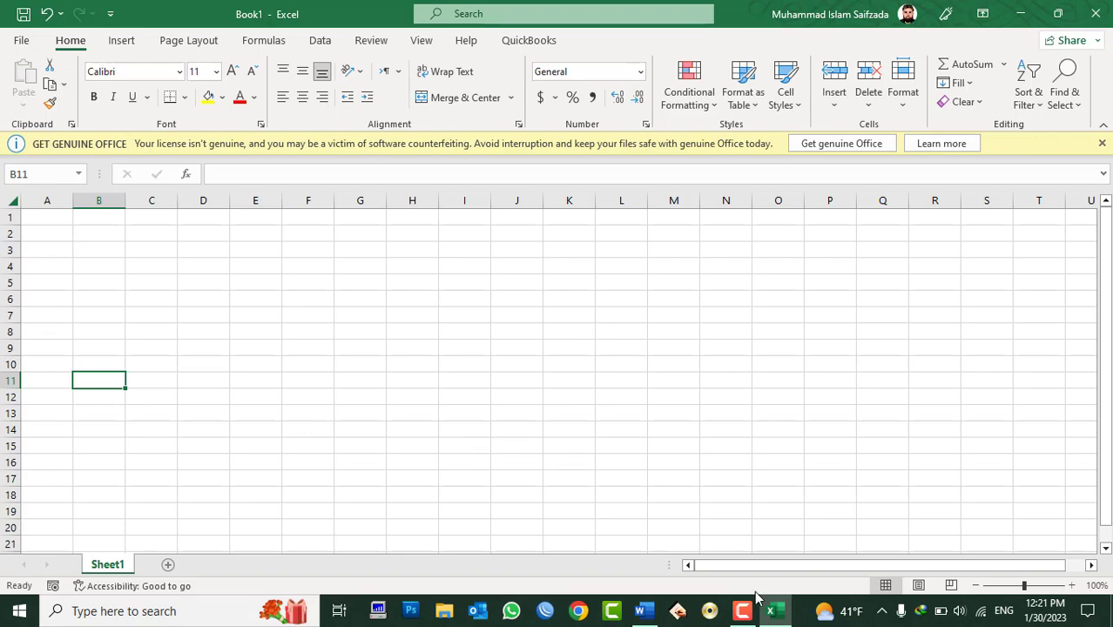
pyautogui.click(642, 611)
# Add an unnumbered line 'Sheet/Workbook/Workspace' below the Status bar item
pyautogui.click(410, 520)
pyautogui.scroll(-3, 417, 502)
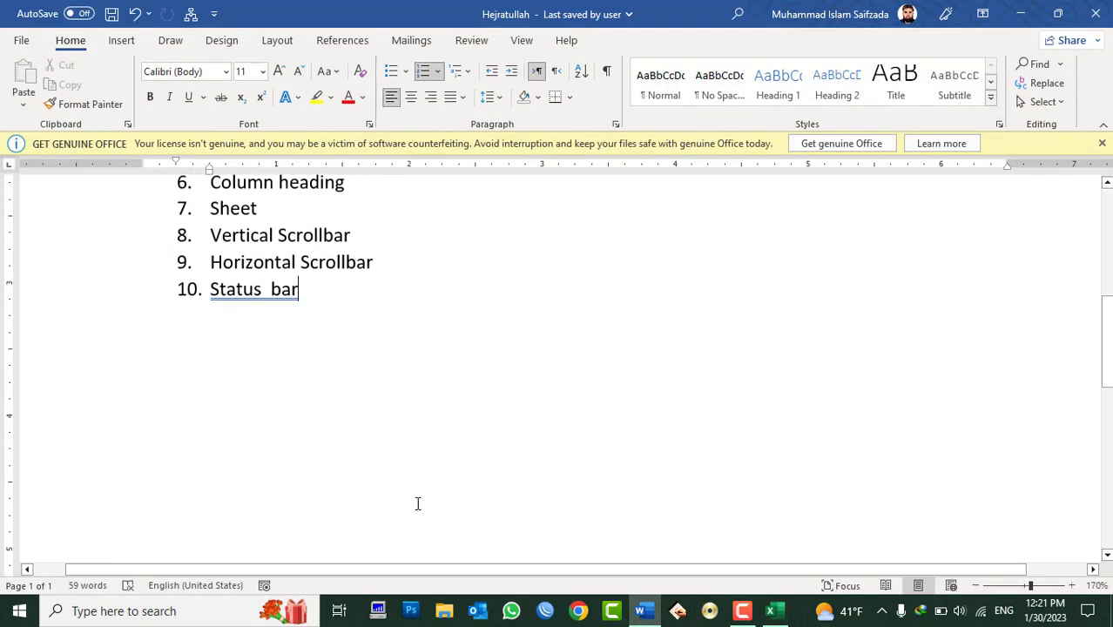
pyautogui.press('Return')
pyautogui.press('Return')
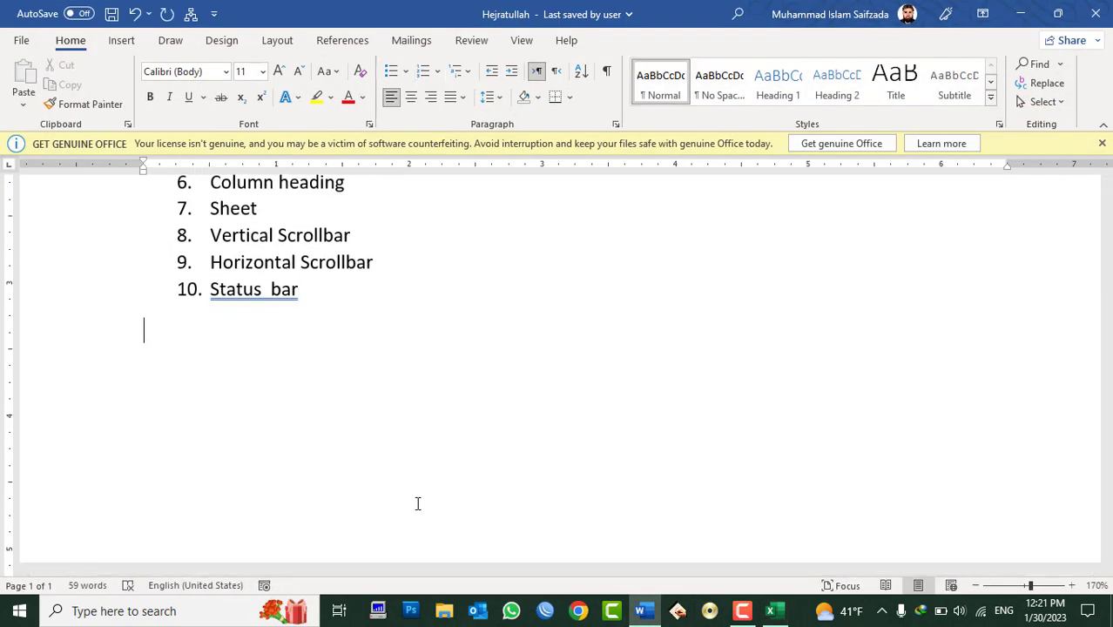
pyautogui.write('Sheet/')
pyautogui.write('Workb')
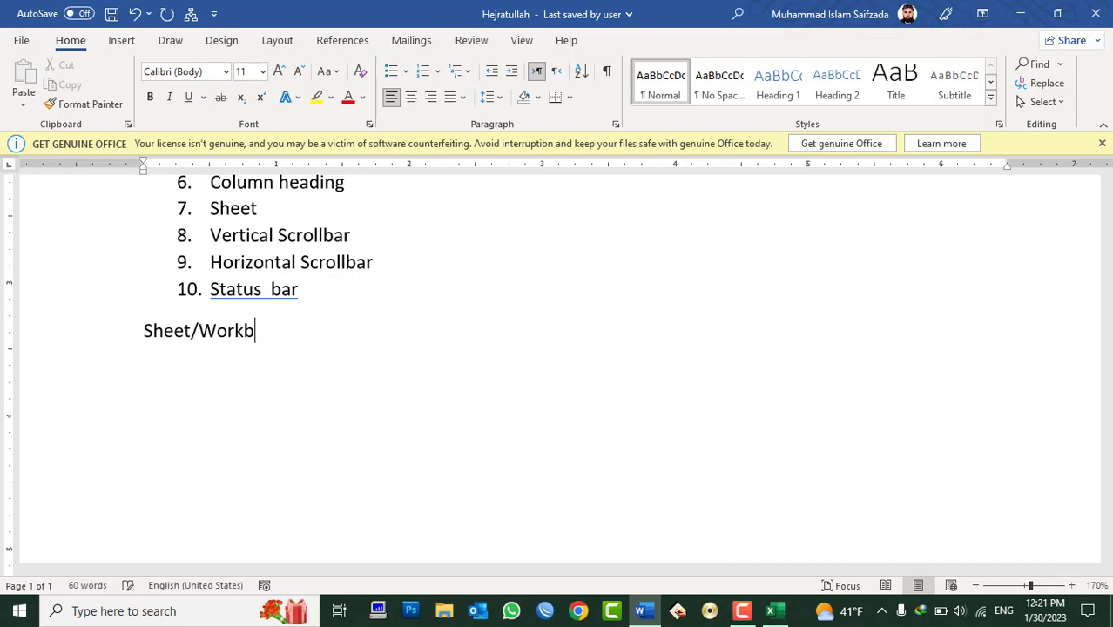
pyautogui.write('ook')
pyautogui.write('S')
pyautogui.press('BackSpace')
pyautogui.write('Work')
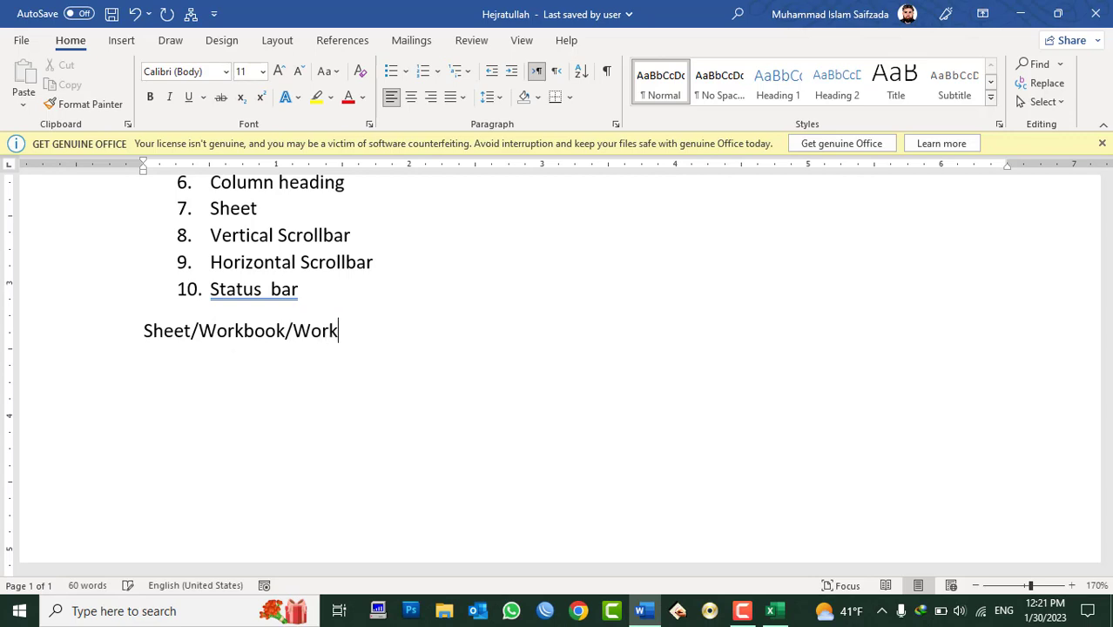
pyautogui.write('space')
# Highlight the words Sheet, Workbook and Workspace in turn, then return to the Excel workbook
pyautogui.doubleClick(172, 330)
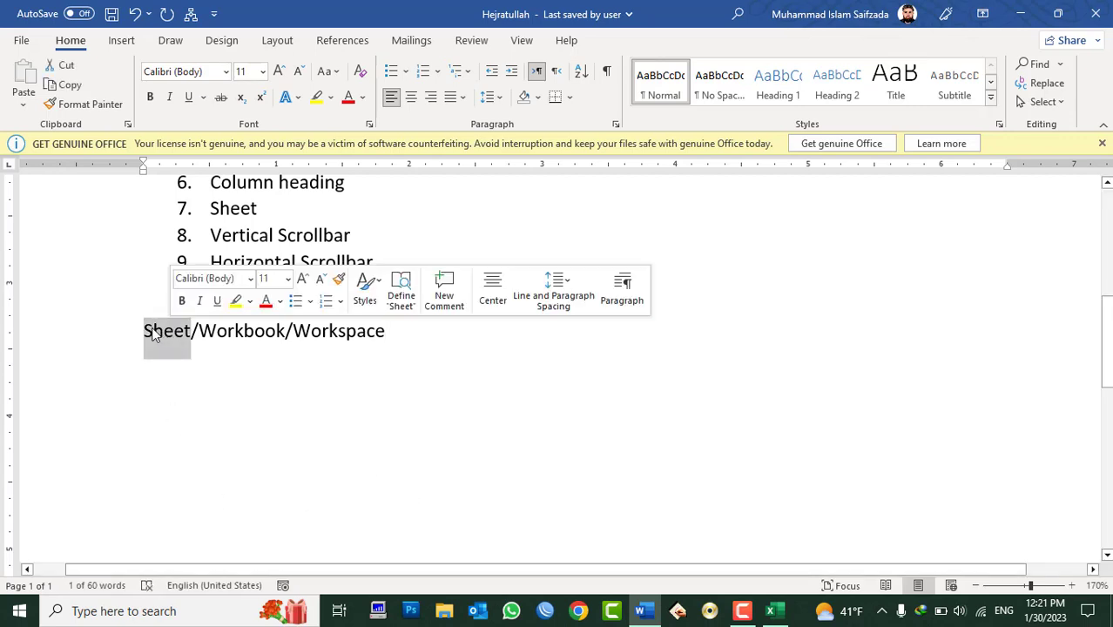
pyautogui.click(152, 333)
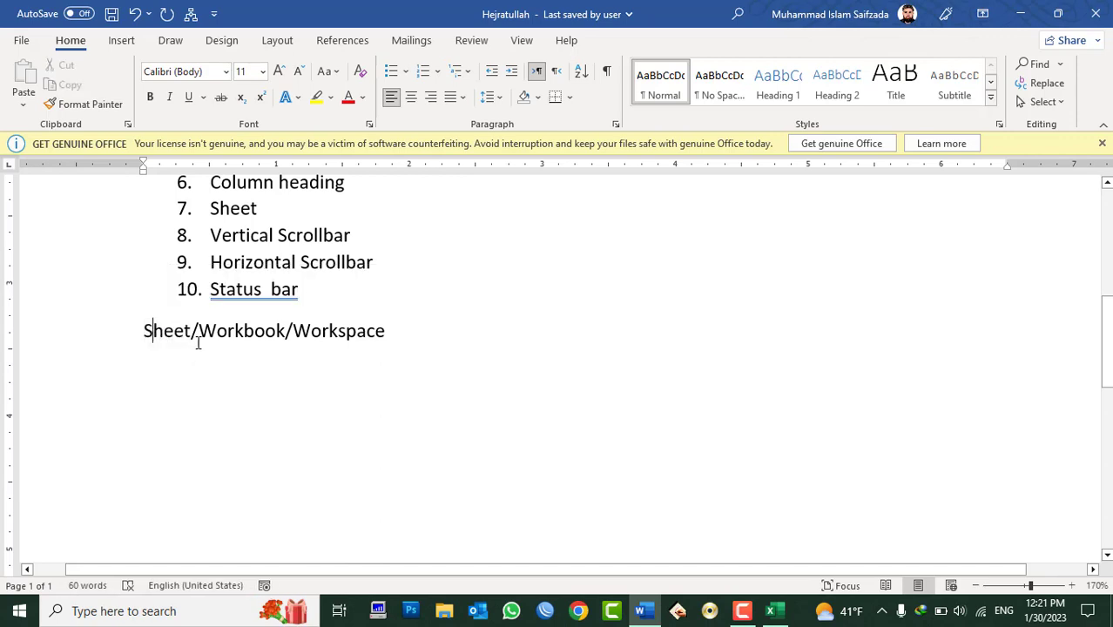
pyautogui.doubleClick(226, 339)
pyautogui.doubleClick(171, 331)
pyautogui.click(332, 332)
pyautogui.doubleClick(331, 333)
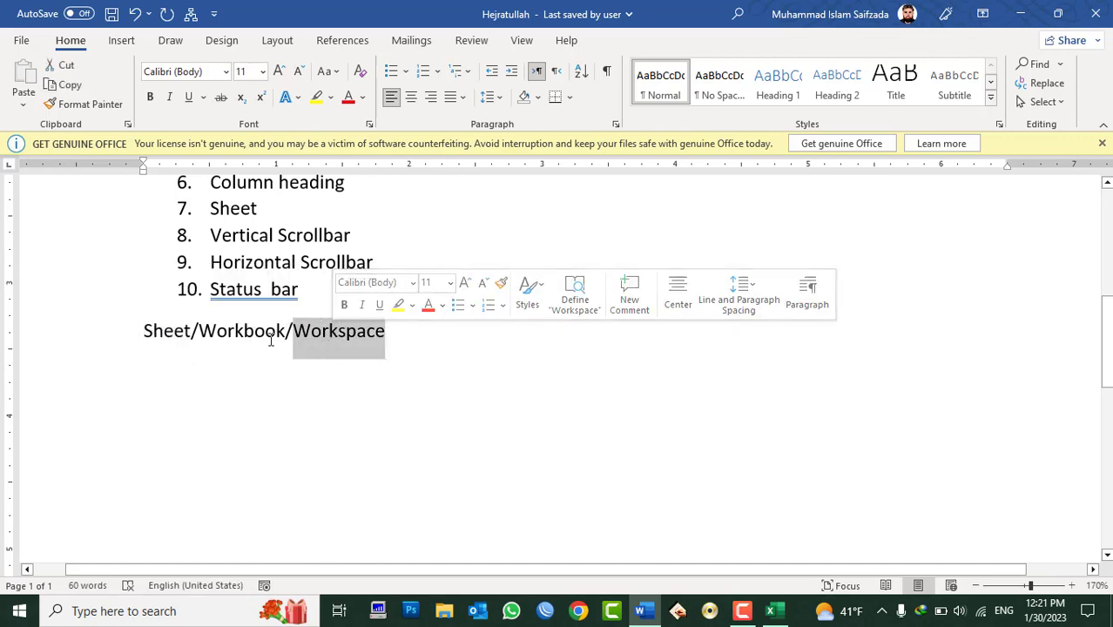
pyautogui.doubleClick(261, 337)
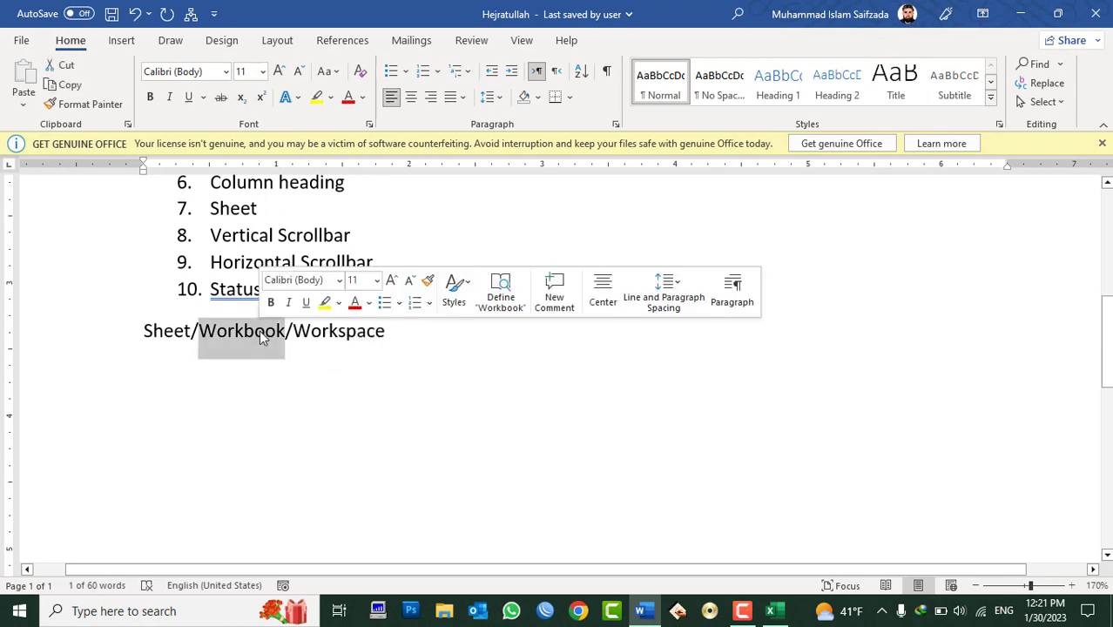
pyautogui.click(175, 331)
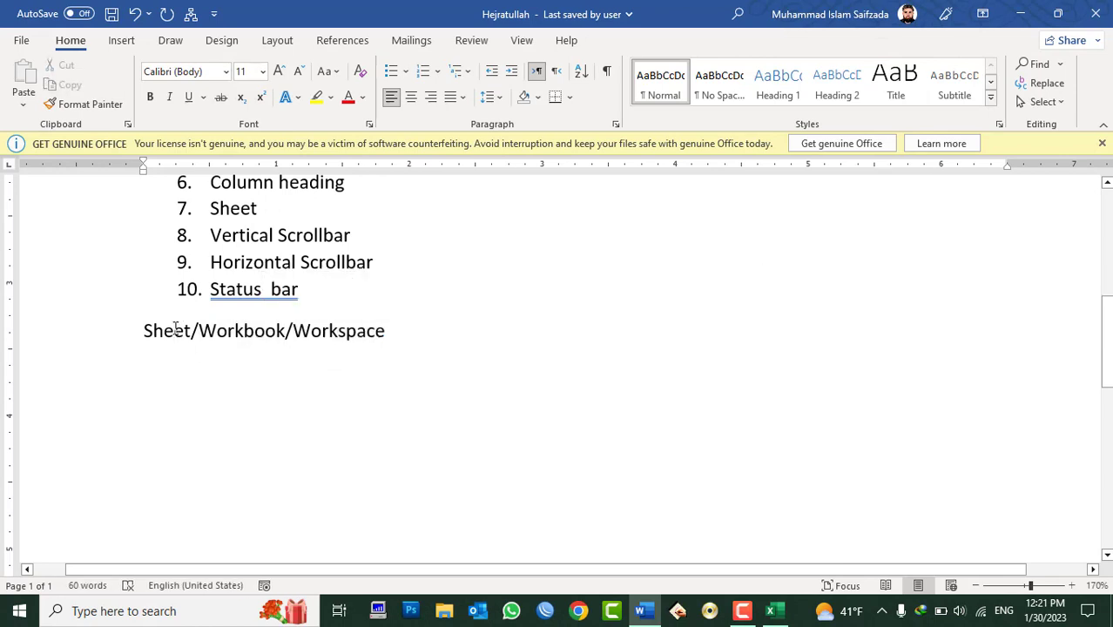
pyautogui.doubleClick(245, 331)
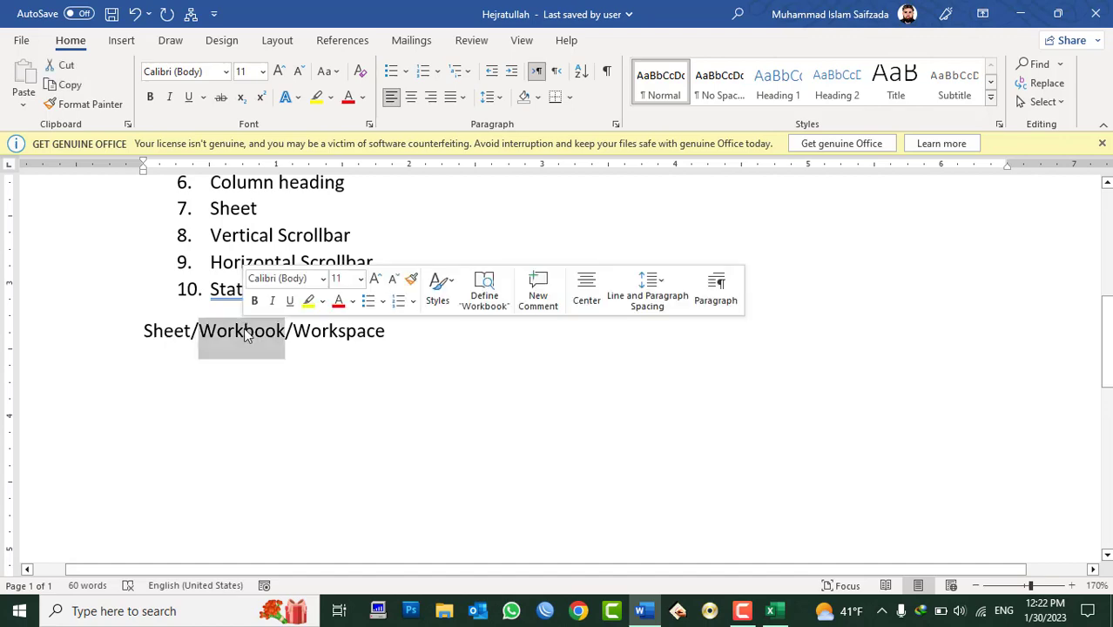
pyautogui.doubleClick(319, 331)
pyautogui.click(449, 366)
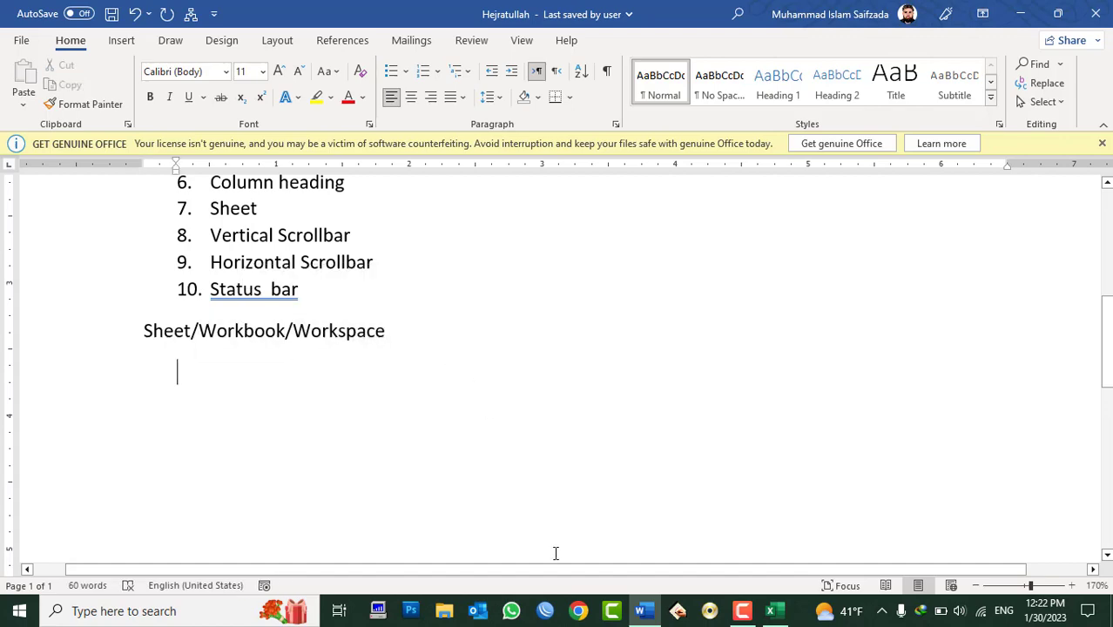
pyautogui.click(770, 611)
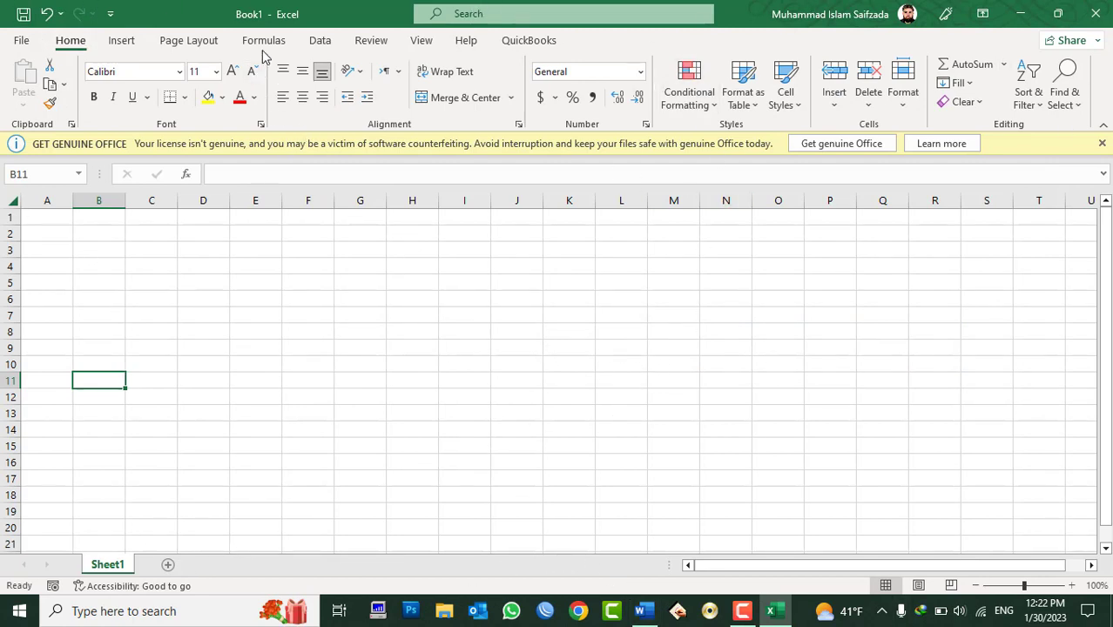
# Add worksheets Sheet2, Sheet3 and Sheet4, then open and close the File view
pyautogui.click(168, 566)
pyautogui.click(218, 566)
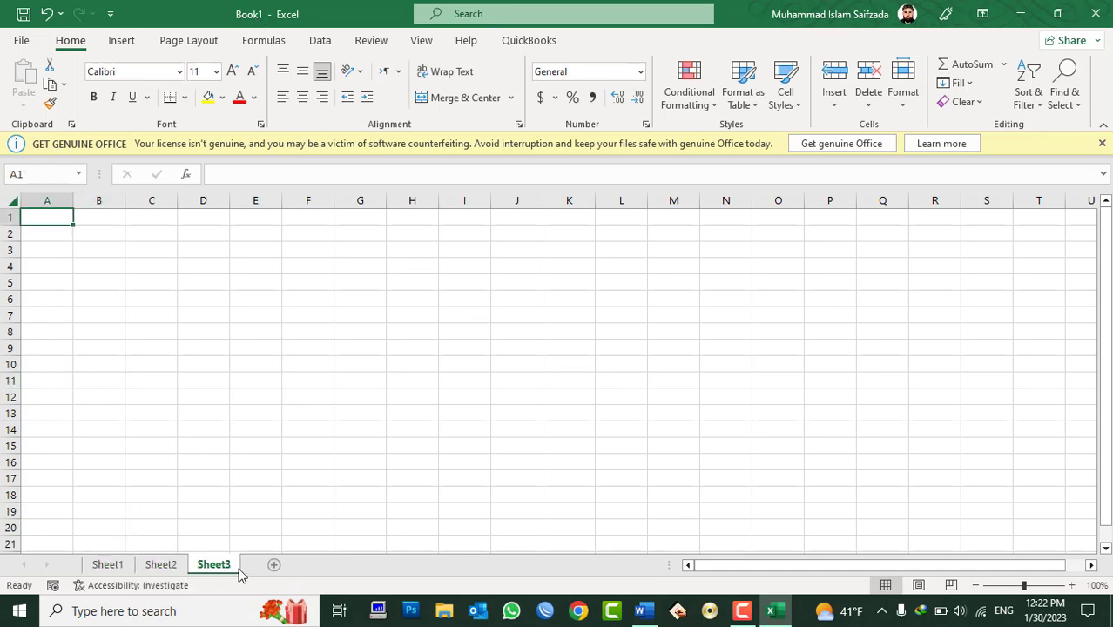
pyautogui.click(273, 565)
pyautogui.click(225, 428)
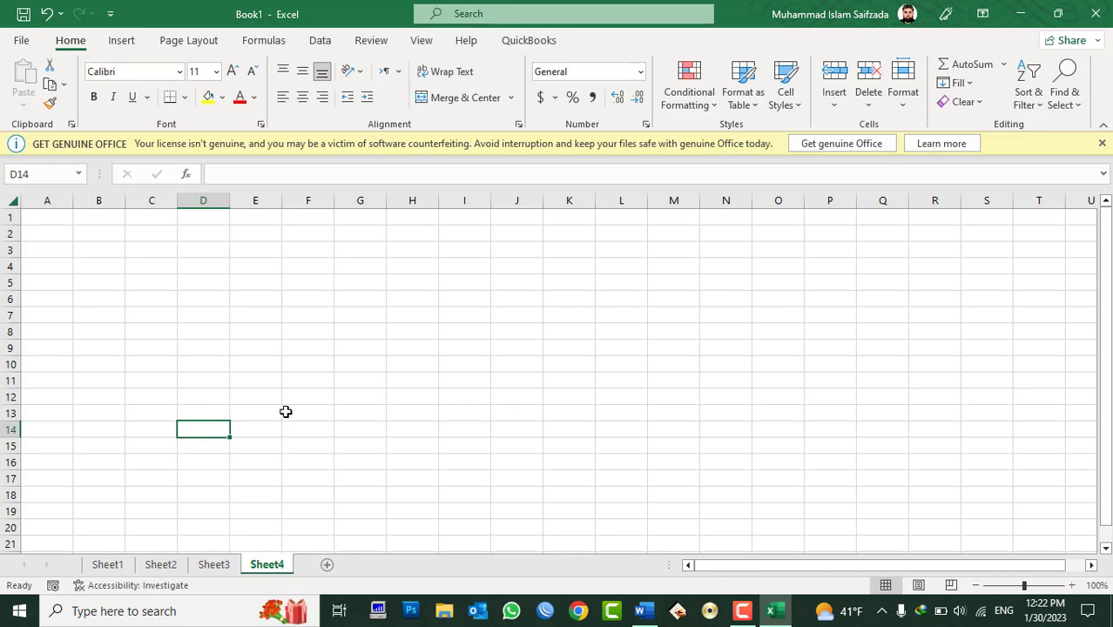
pyautogui.click(21, 40)
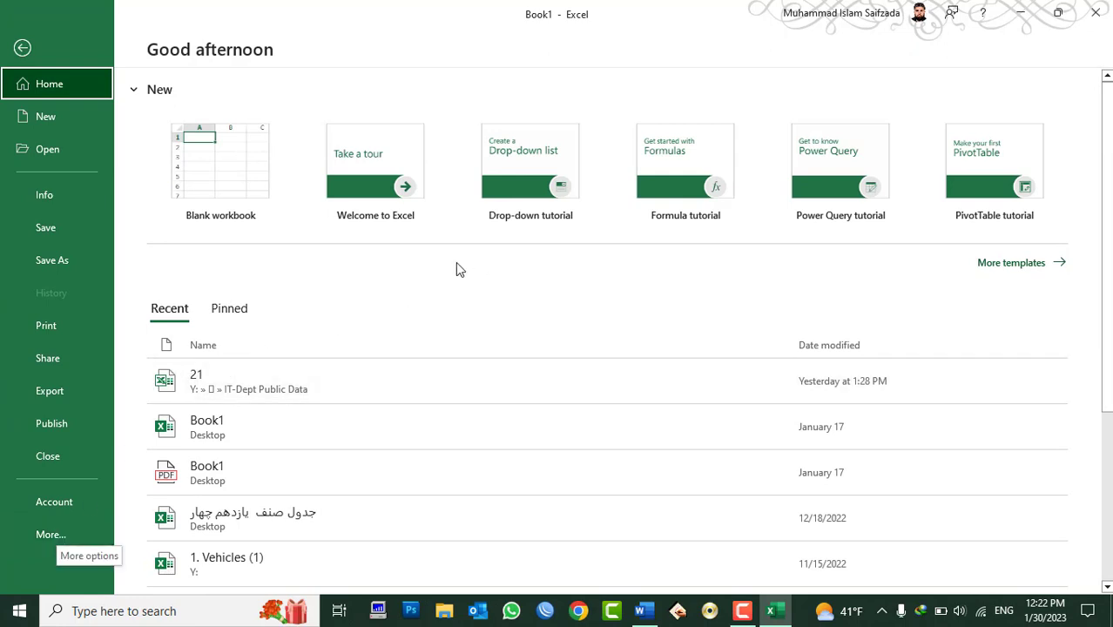
pyautogui.click(22, 48)
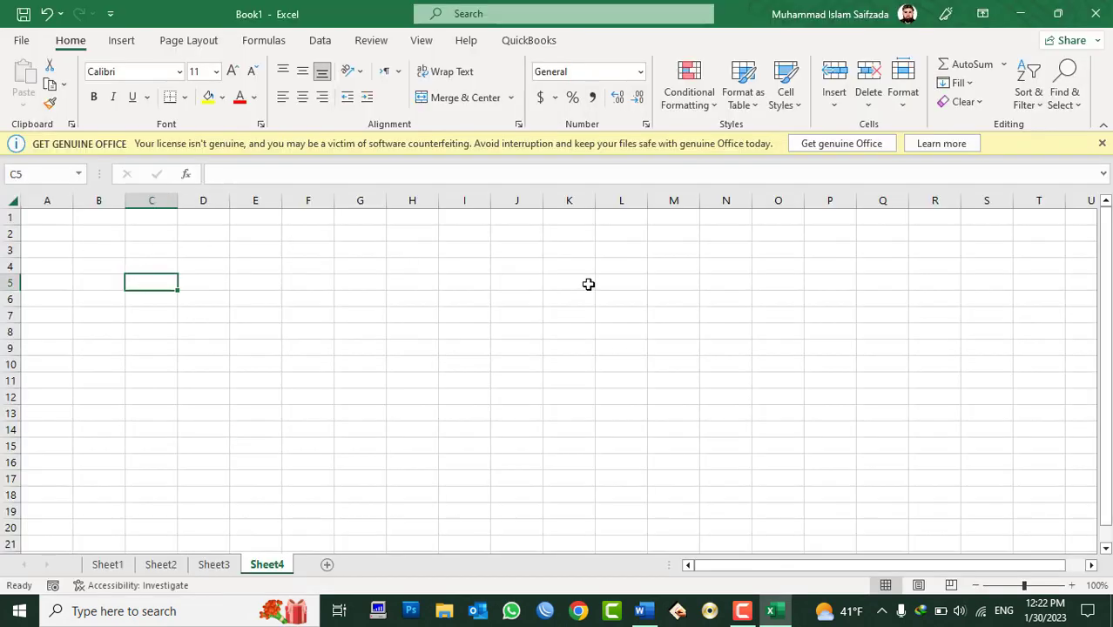
# Select the range A1:L13, then cell C5, columns A to C, and cell B2
pyautogui.moveTo(47, 219); pyautogui.dragTo(647, 410)
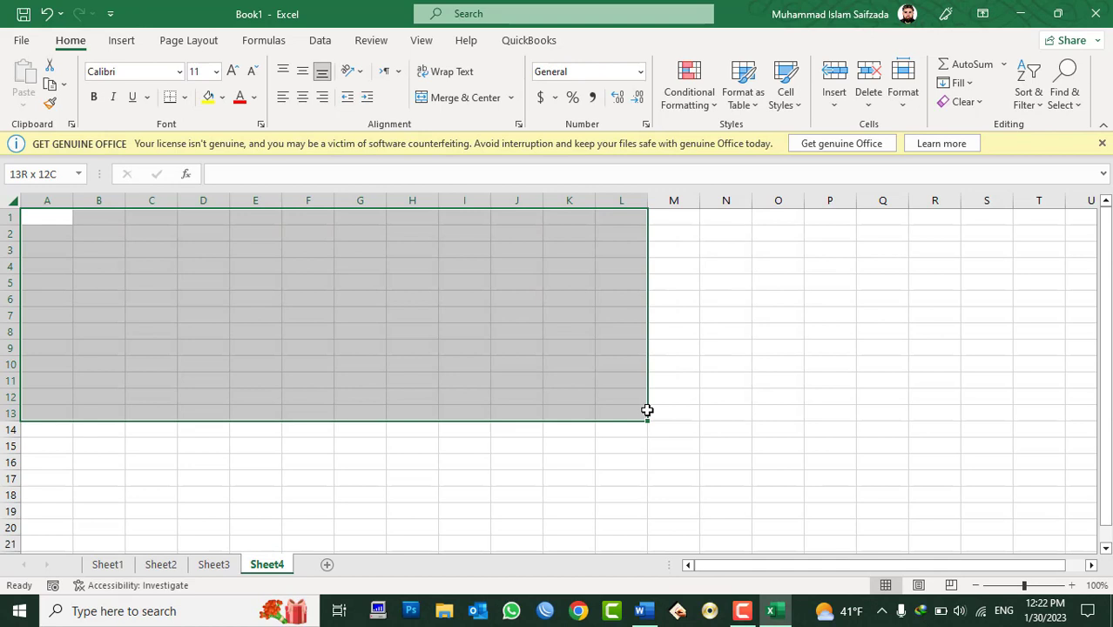
pyautogui.click(135, 284)
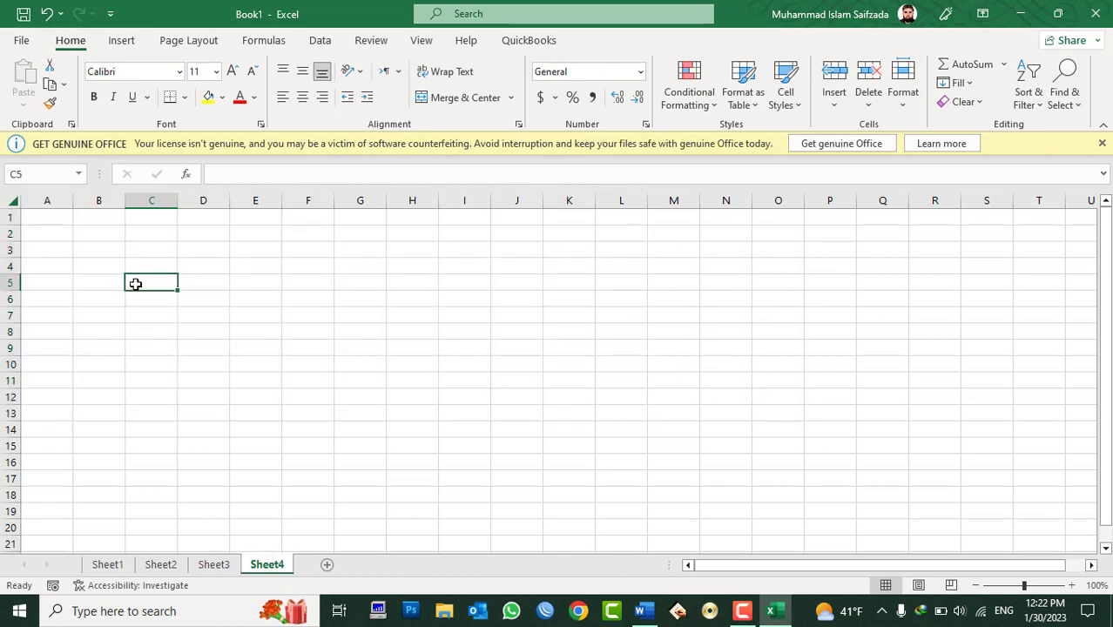
pyautogui.click(47, 200)
pyautogui.click(99, 200)
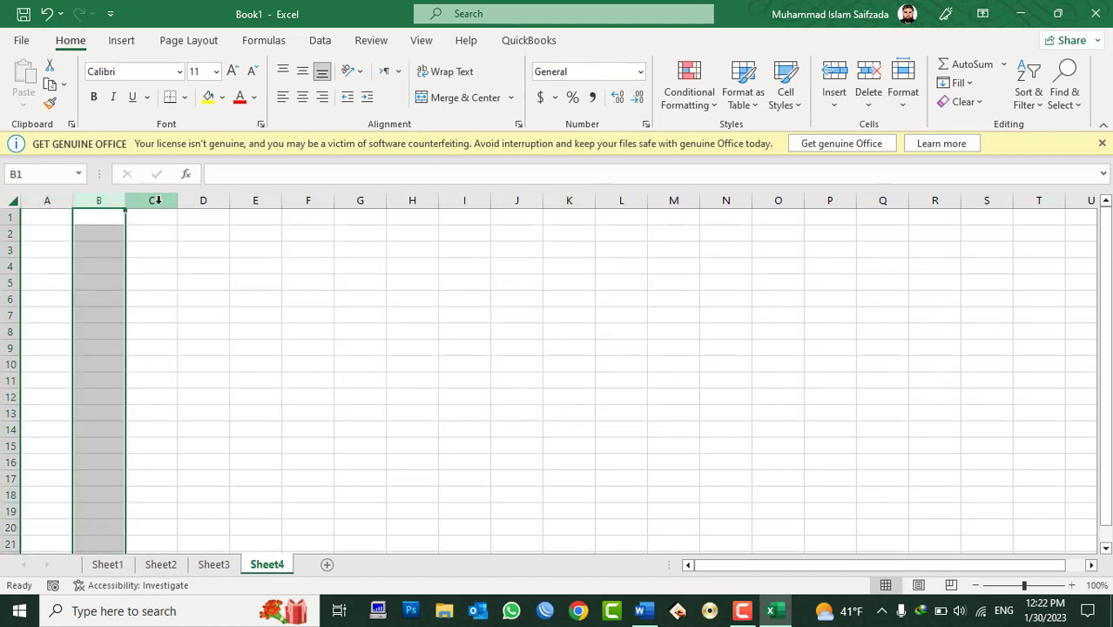
pyautogui.click(151, 200)
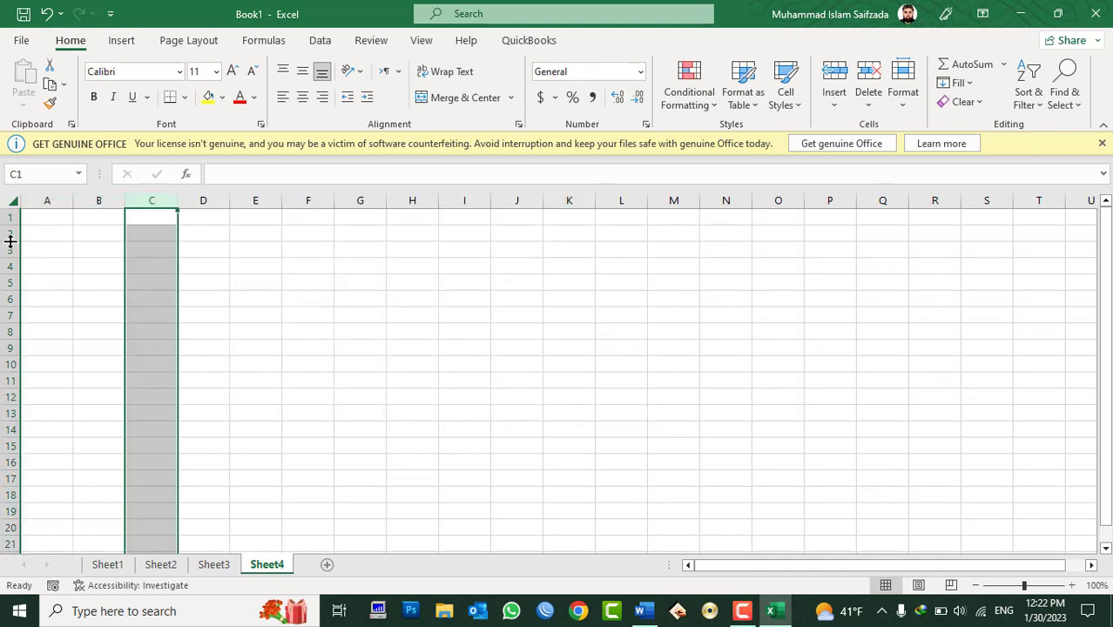
pyautogui.click(90, 233)
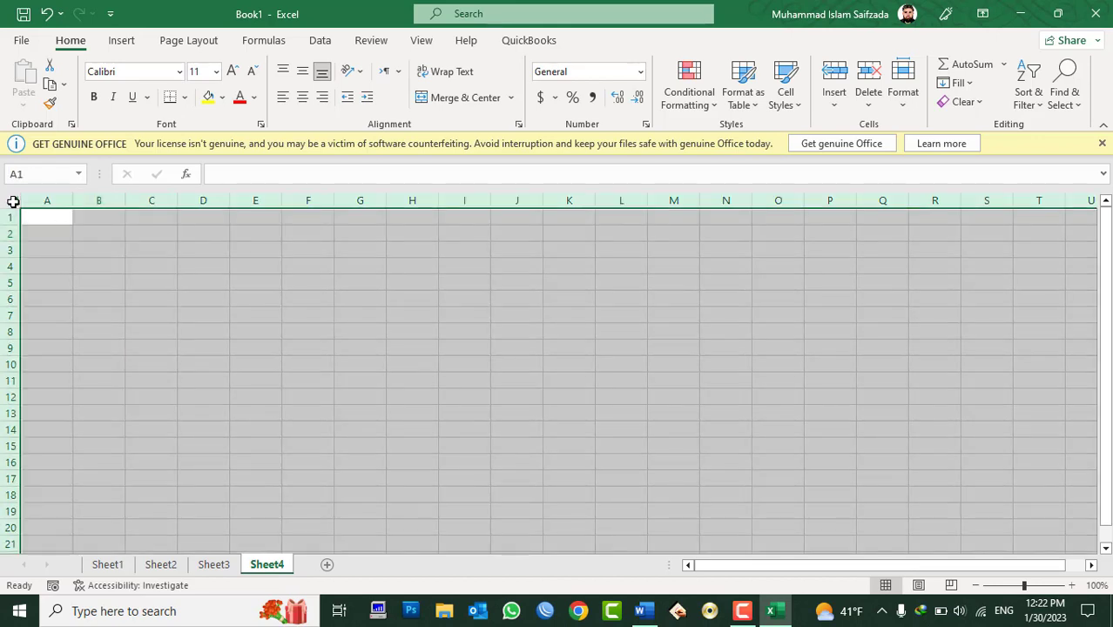
# Widen the Name Box and select the whole sheet so it reads 1048576R x 16384C
pyautogui.moveTo(101, 175); pyautogui.dragTo(372, 193)
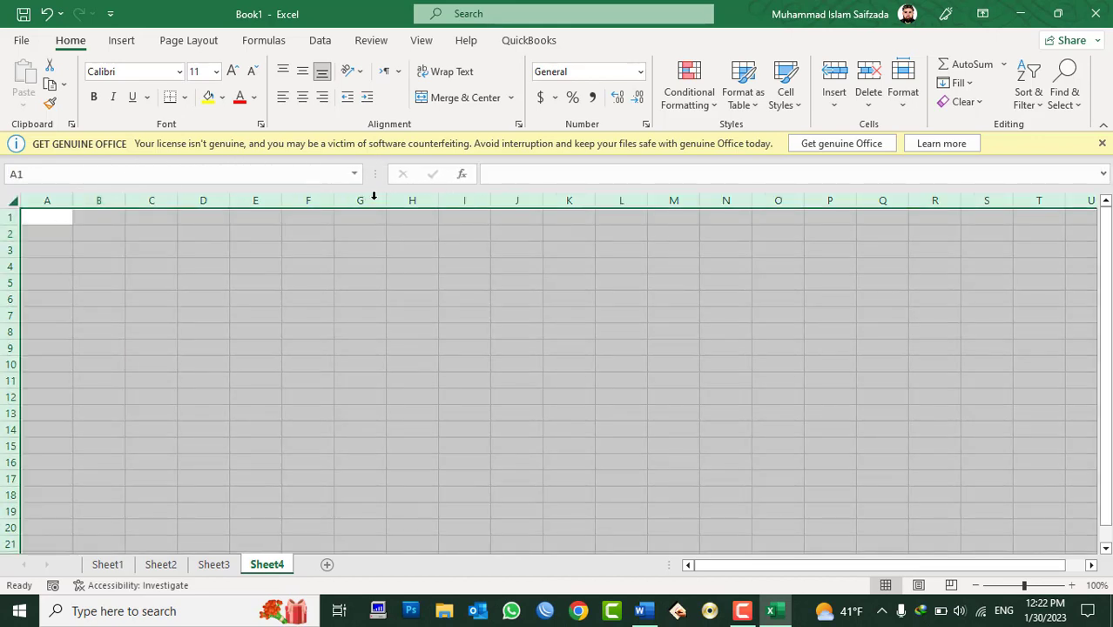
pyautogui.click(248, 331)
pyautogui.click(14, 201)
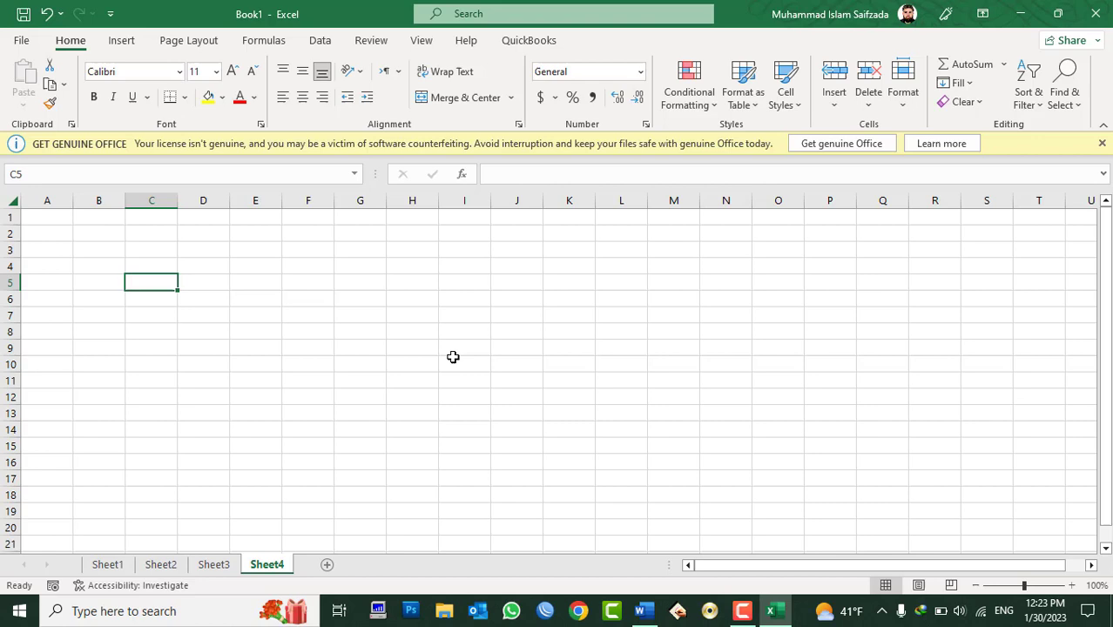
pyautogui.click(379, 334)
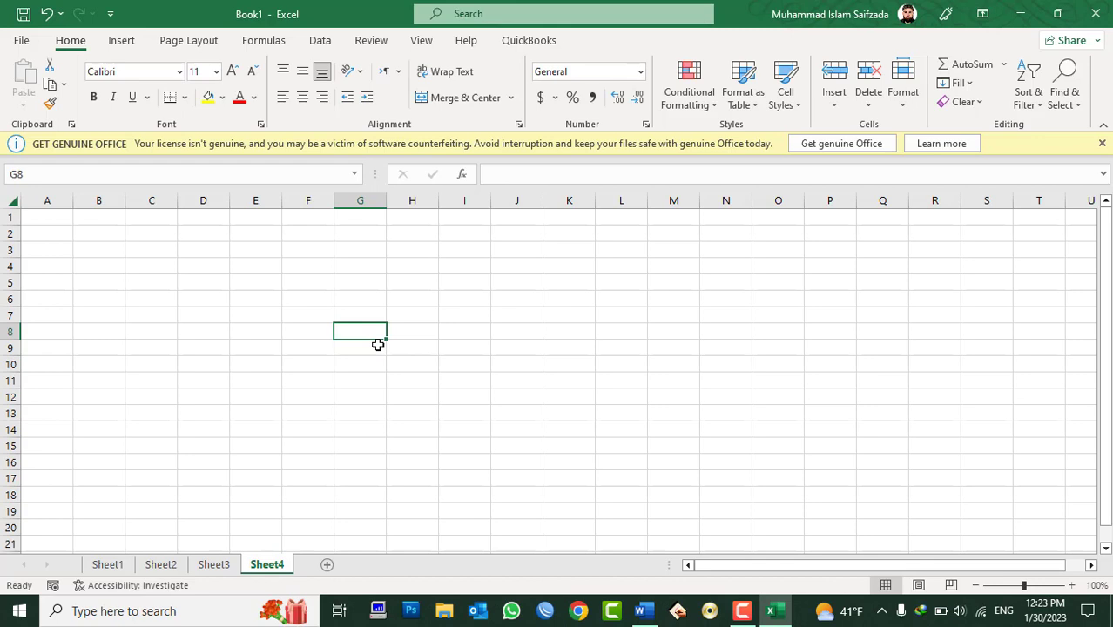
pyautogui.click(37, 223)
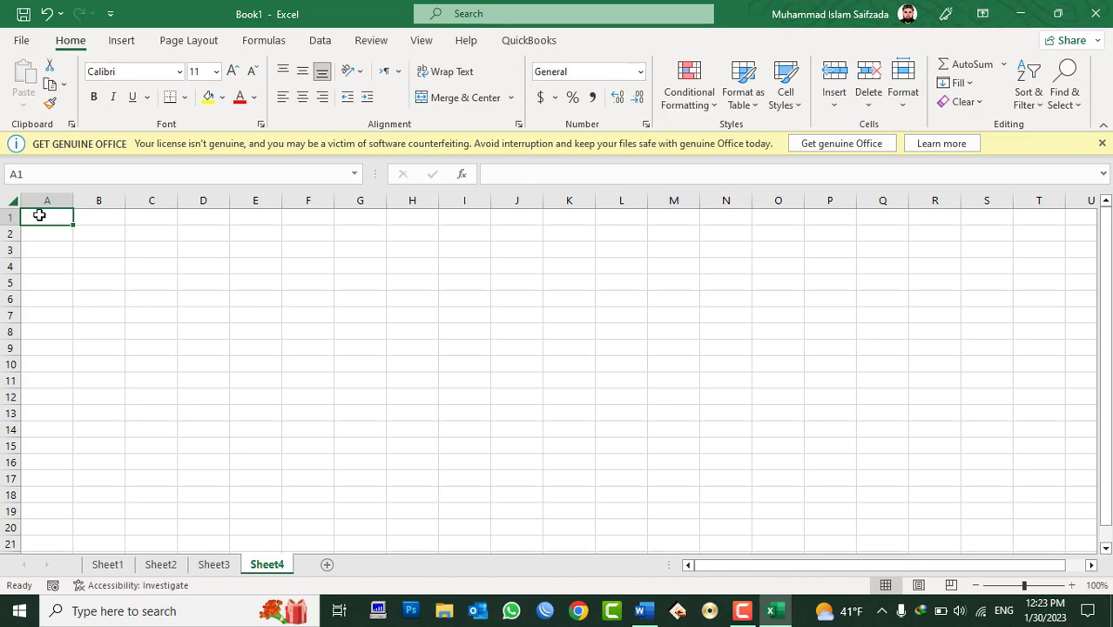
pyautogui.click(12, 233)
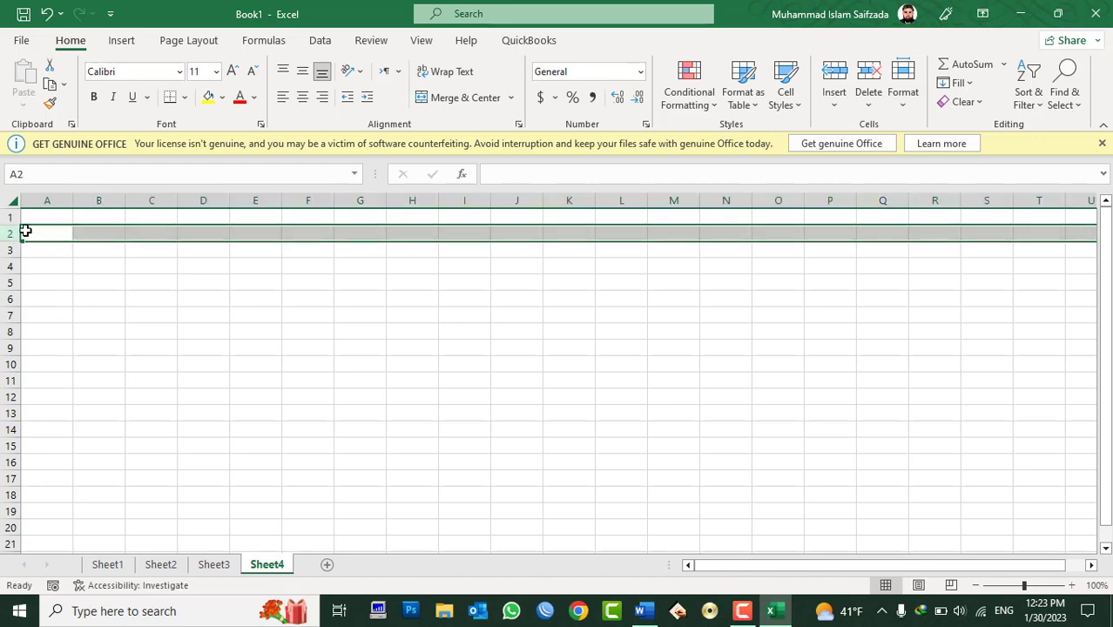
pyautogui.click(29, 218)
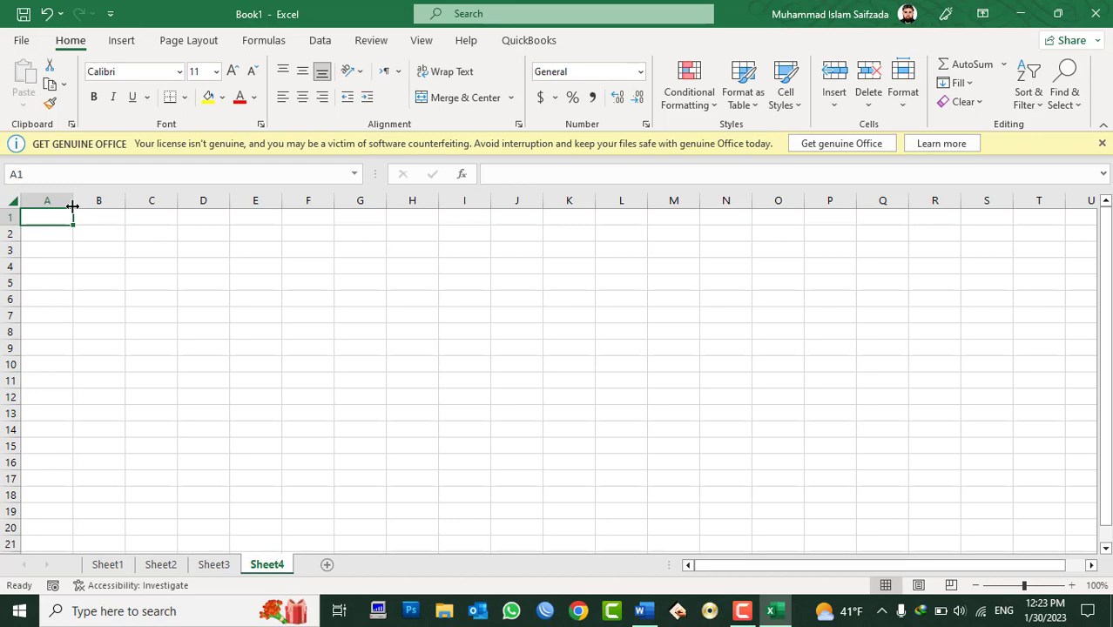
pyautogui.press('super+r')
pyautogui.press('Return')
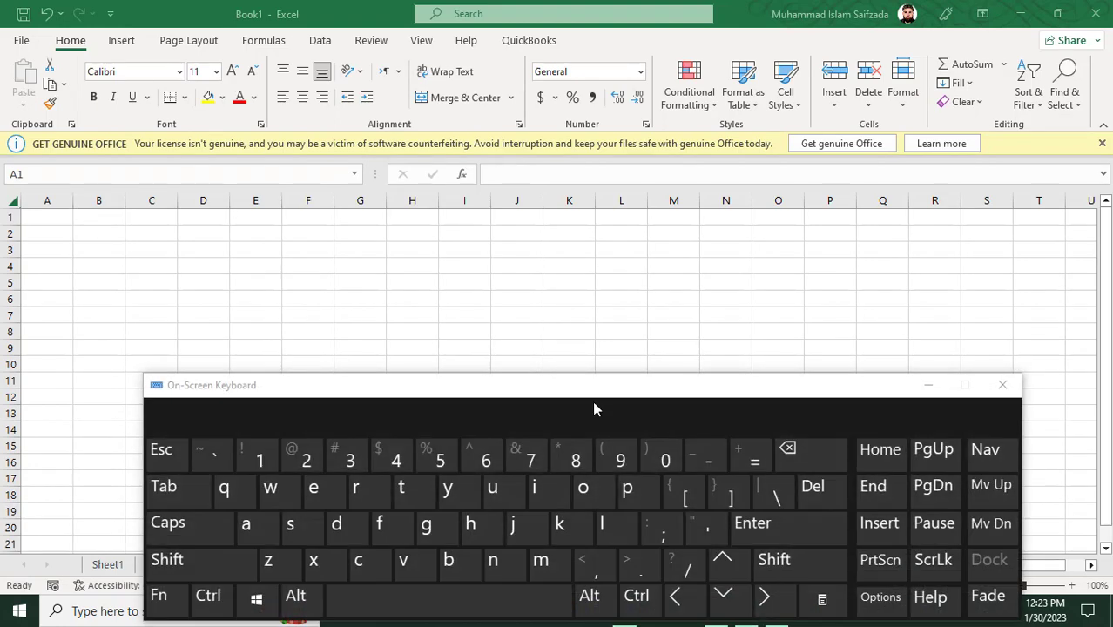
# Move and hide the On-Screen Keyboard, then jump to row 1048576, back to A1, and on to column XFD
pyautogui.moveTo(566, 386); pyautogui.dragTo(540, 238)
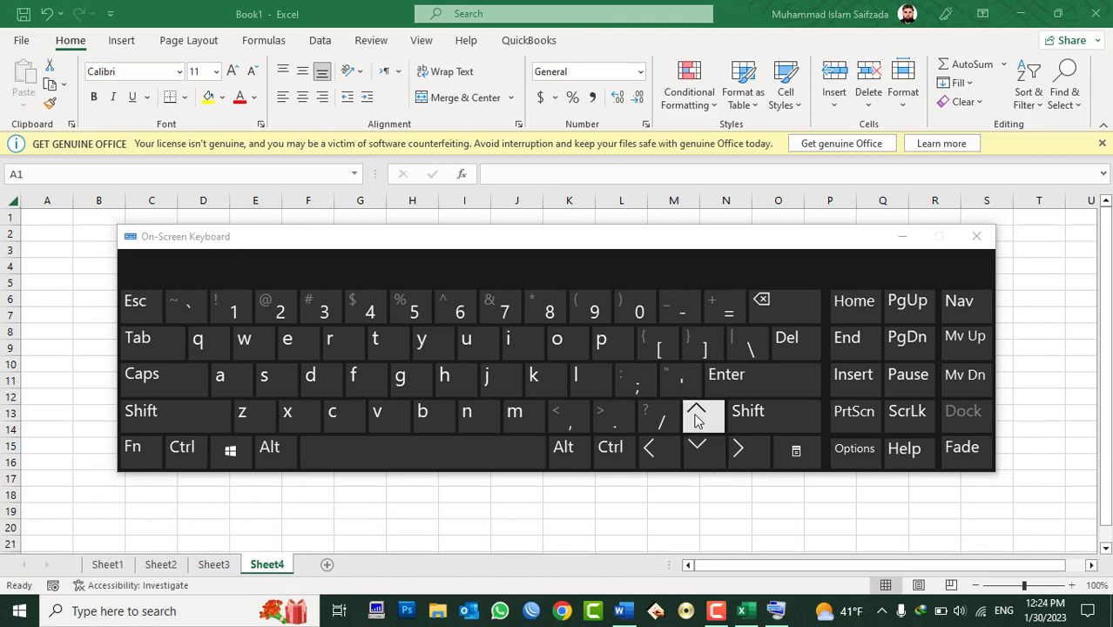
pyautogui.click(903, 236)
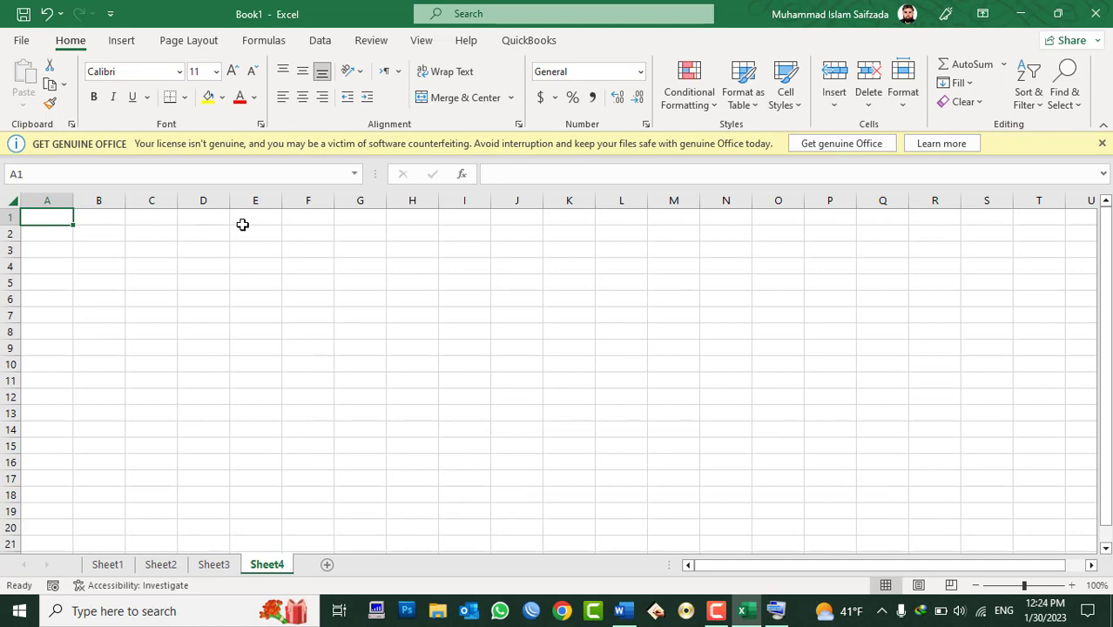
pyautogui.hotkey('ctrl', 'Down')
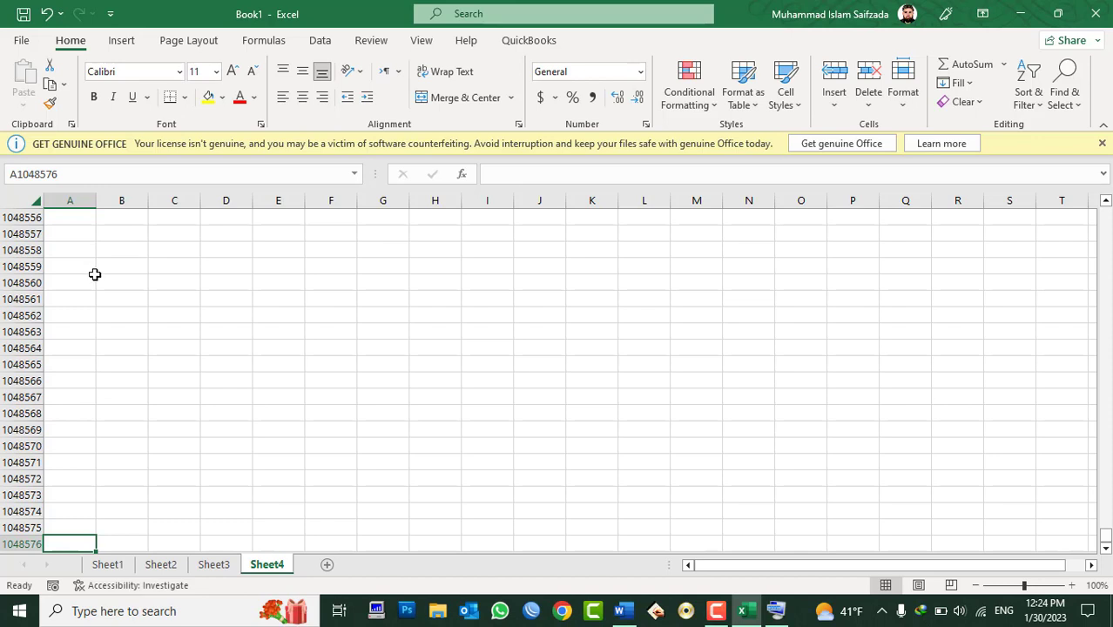
pyautogui.hotkey('ctrl', 'Up')
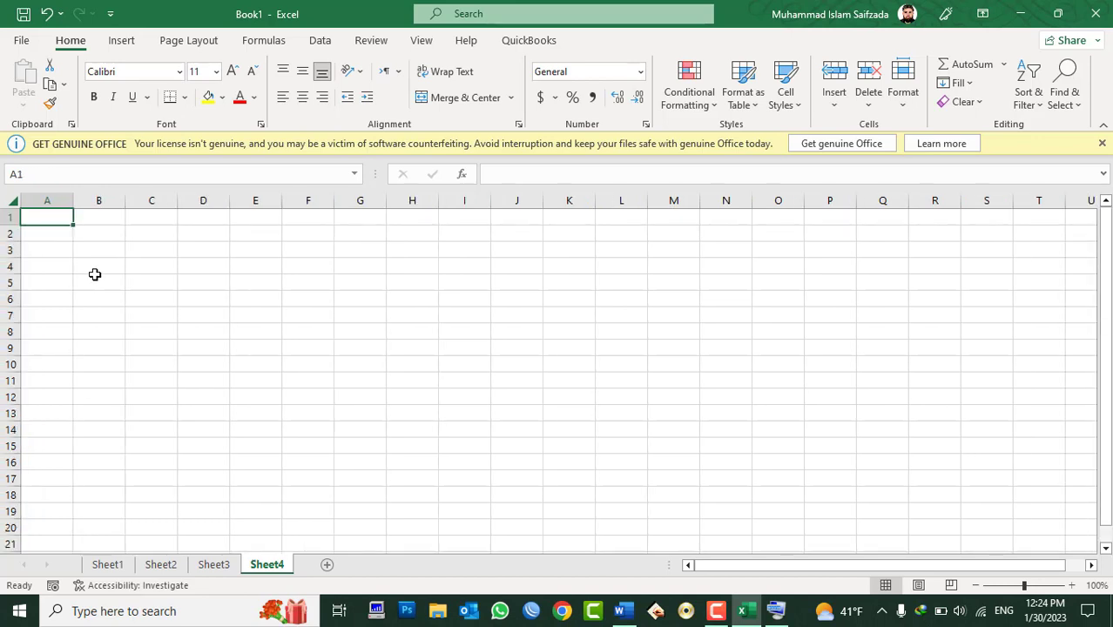
pyautogui.hotkey('ctrl', 'Right')
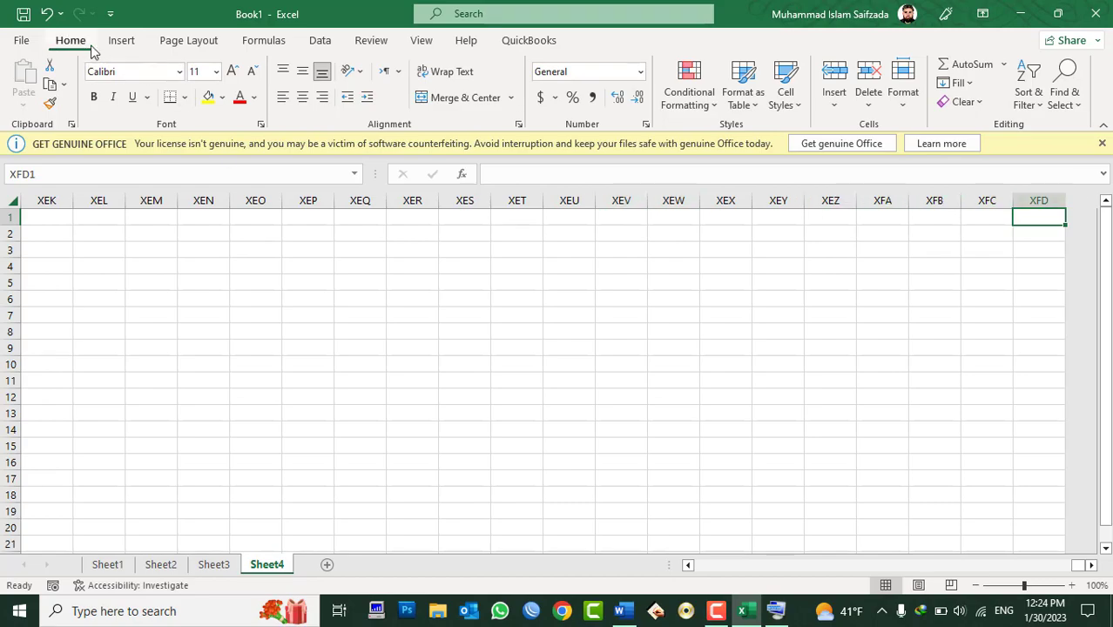
# Turn on R1C1 reference style on the Formulas page of Excel Options
pyautogui.click(23, 42)
pyautogui.click(43, 533)
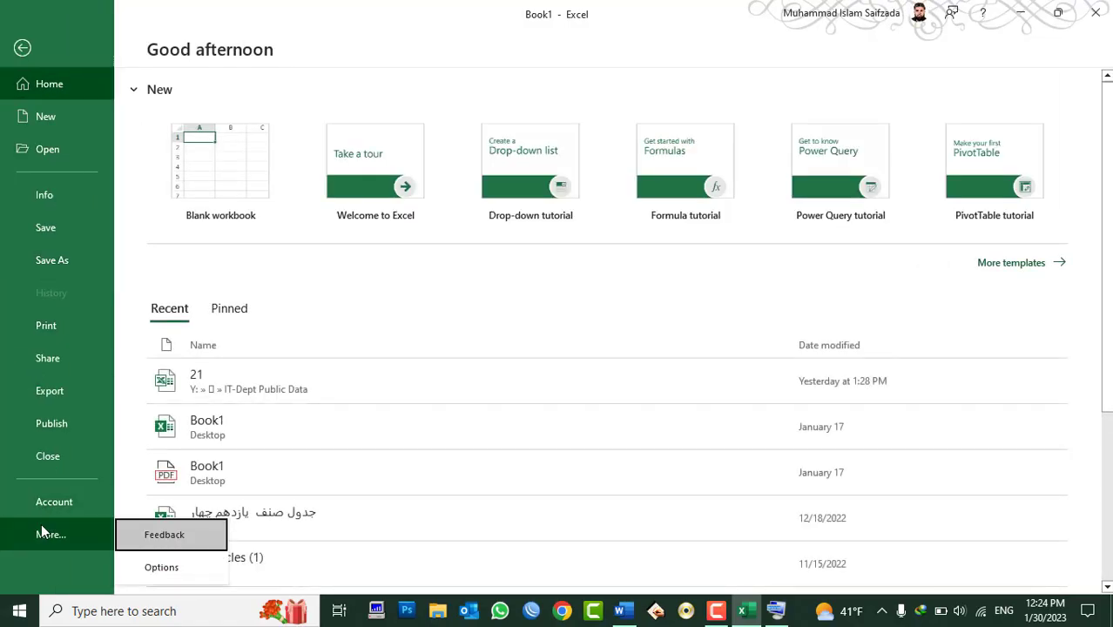
pyautogui.click(162, 567)
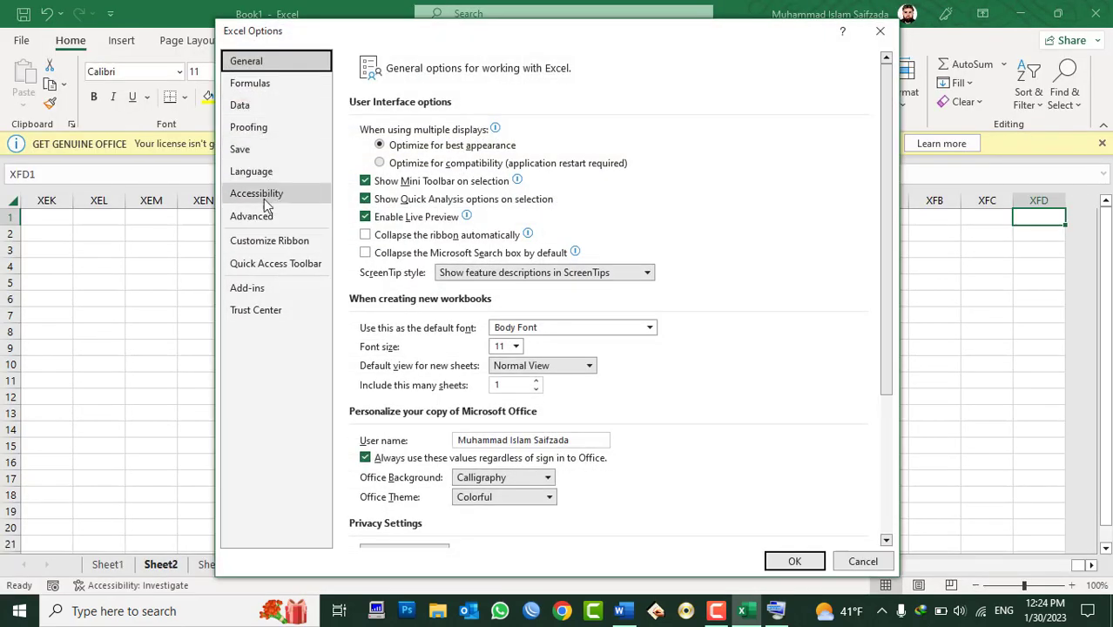
pyautogui.click(268, 85)
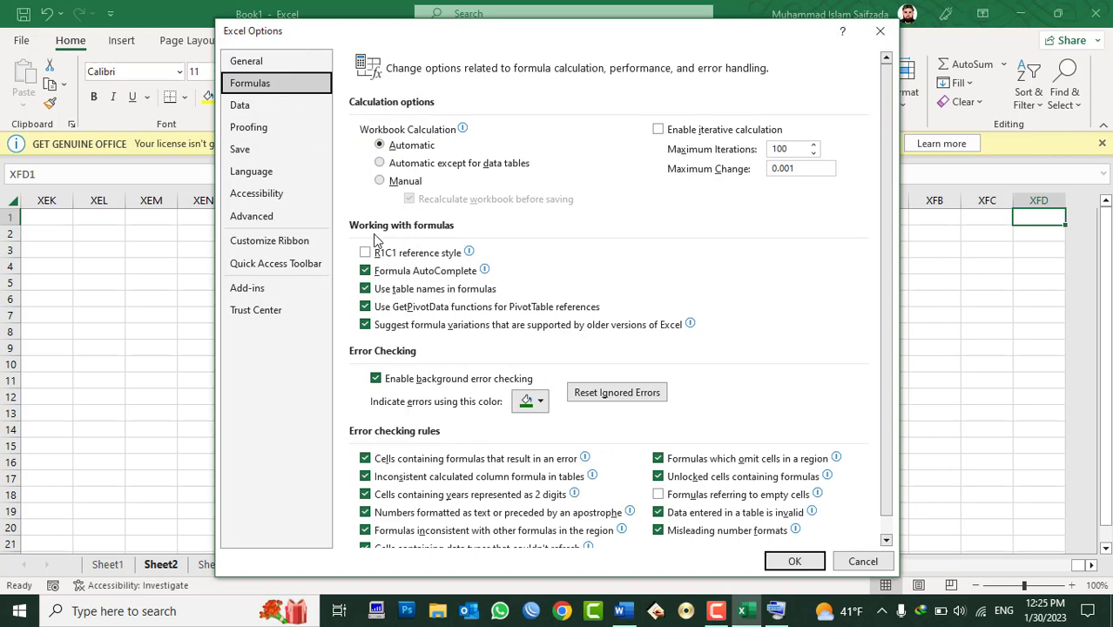
pyautogui.click(409, 261)
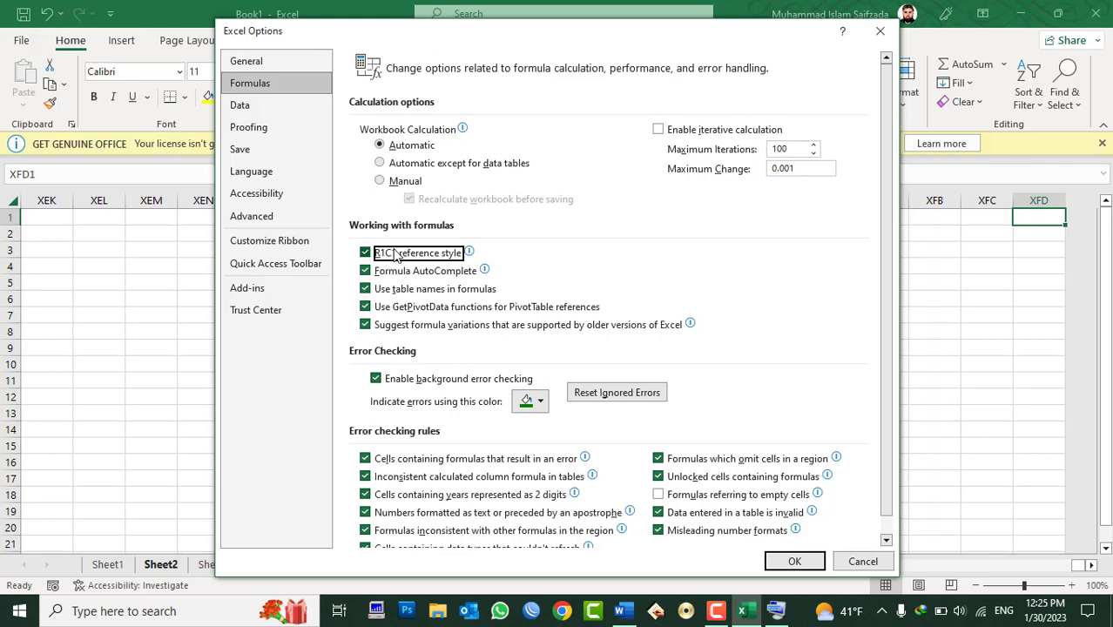
pyautogui.click(794, 561)
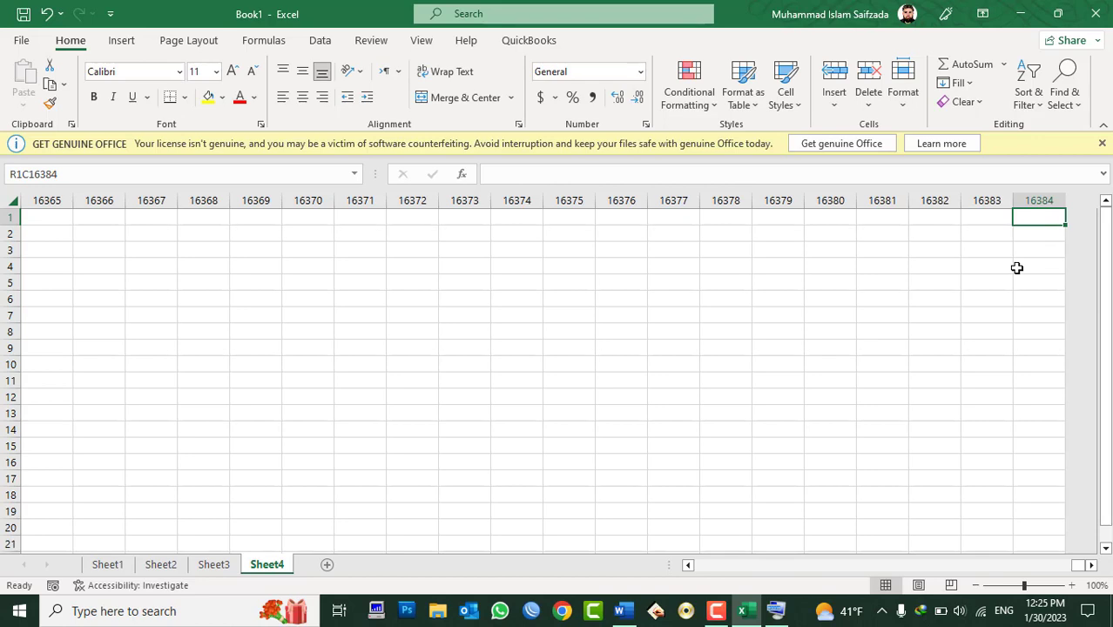
# Jump to the last row, then start and cancel a formula entry in a nearby cell
pyautogui.hotkey('ctrl', 'Down')
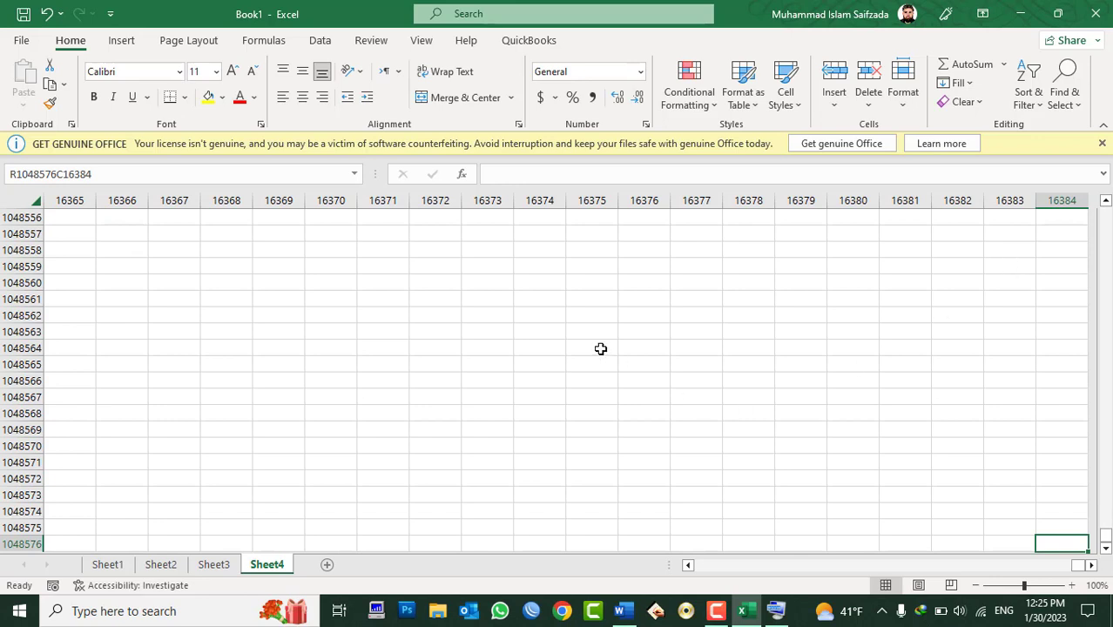
pyautogui.click(755, 395)
pyautogui.write('=')
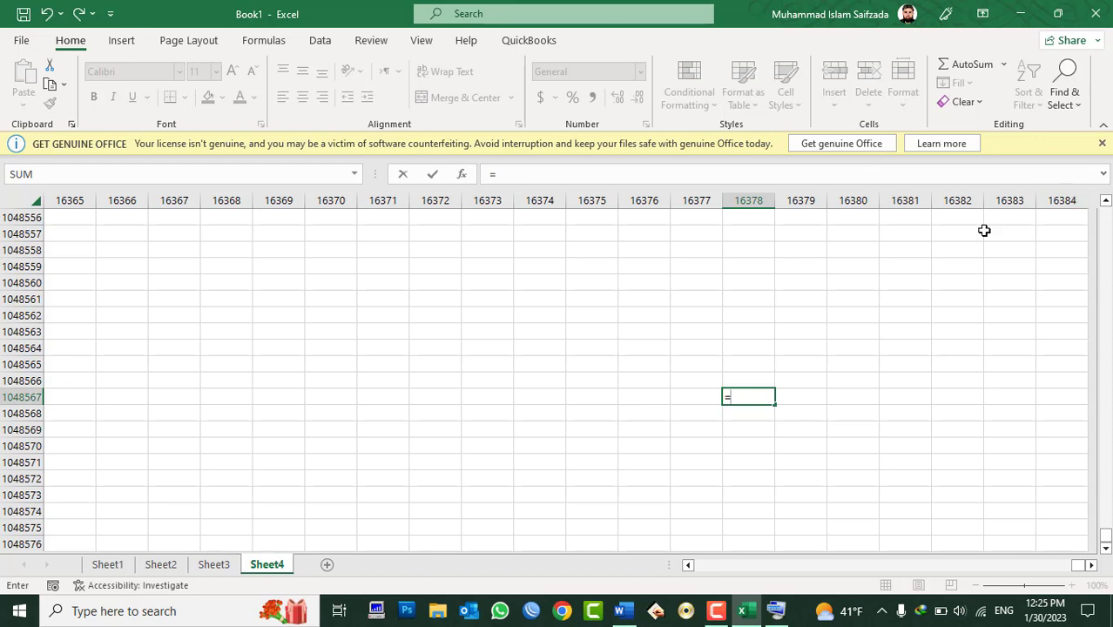
pyautogui.press('Escape')
# Go to cell R1048576C16384 from R1C1 and enter the word asad
pyautogui.hotkey('ctrl', 'Home')
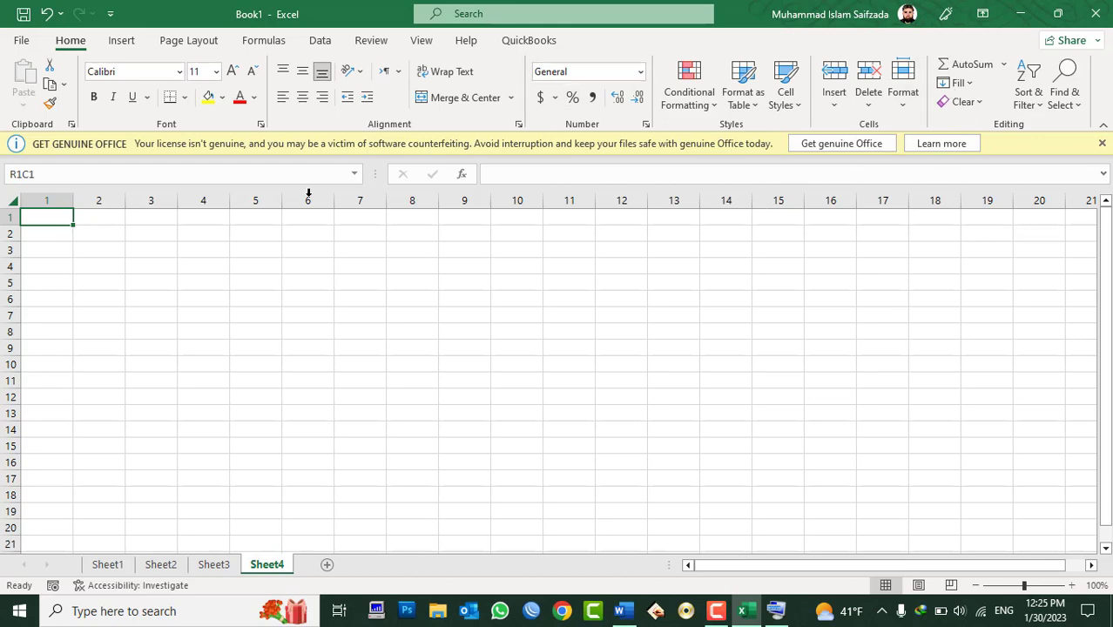
pyautogui.hotkey('ctrl', 'Down')
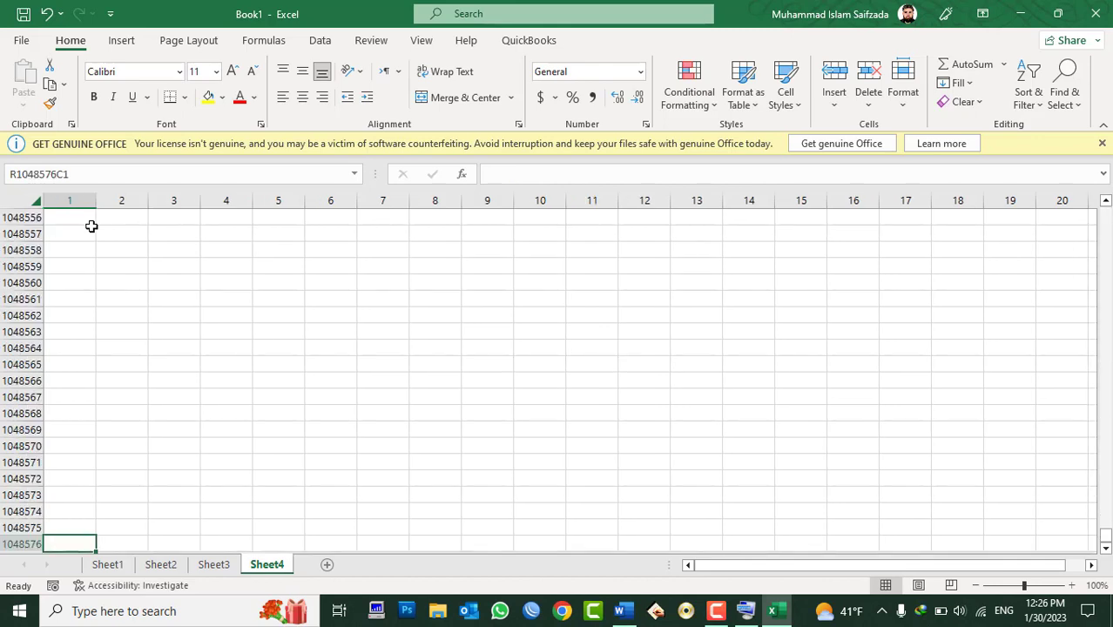
pyautogui.hotkey('ctrl', 'Right')
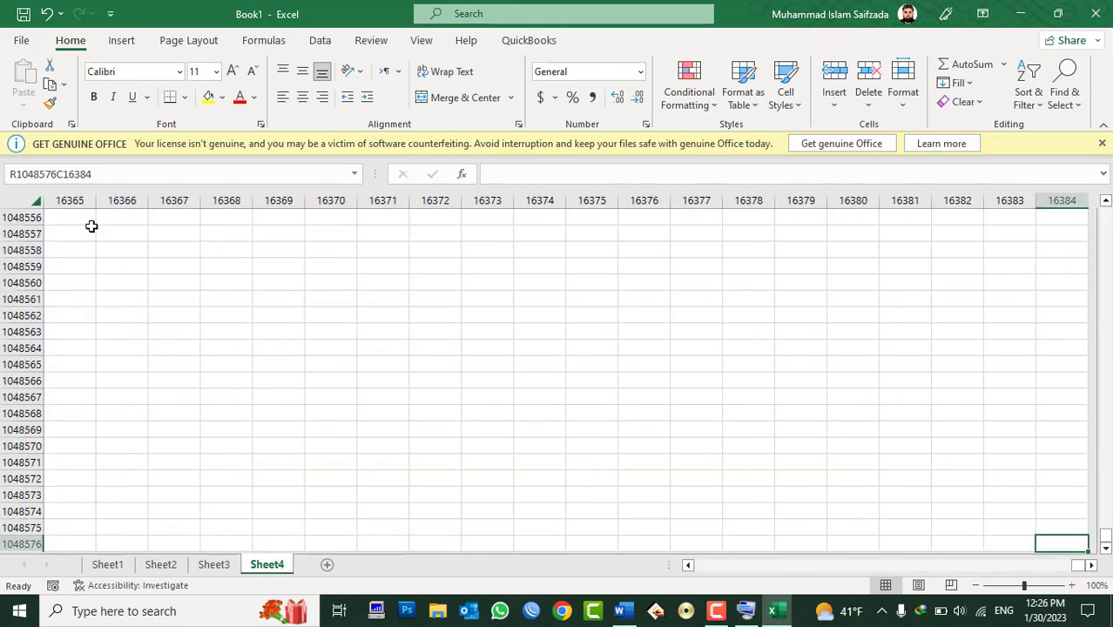
pyautogui.write('a')
pyautogui.write('sad')
pyautogui.press('Return')
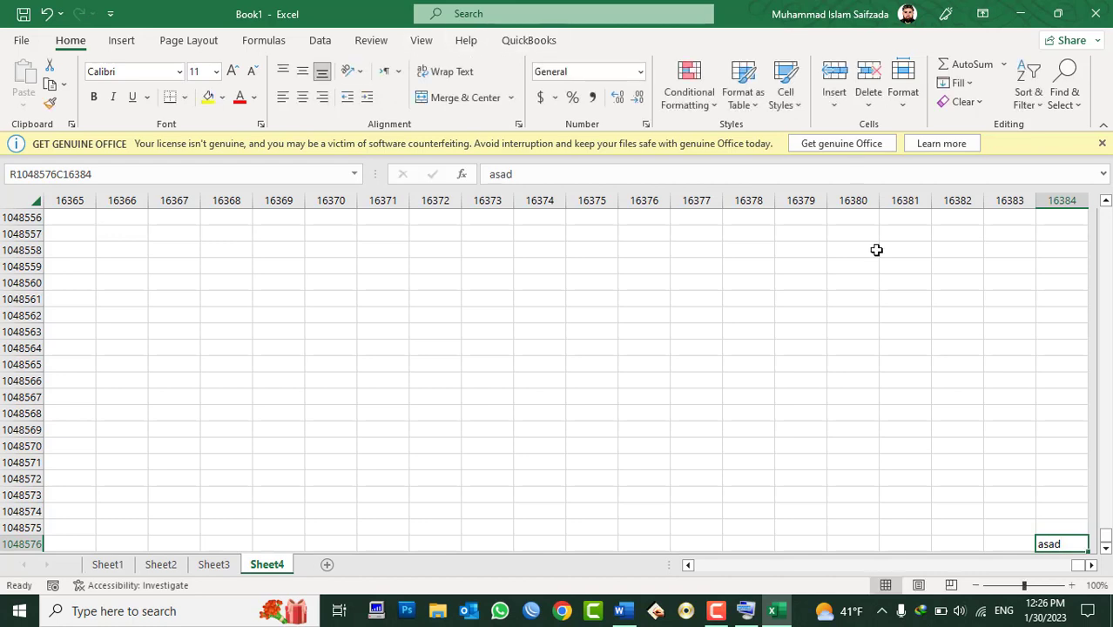
pyautogui.click(963, 378)
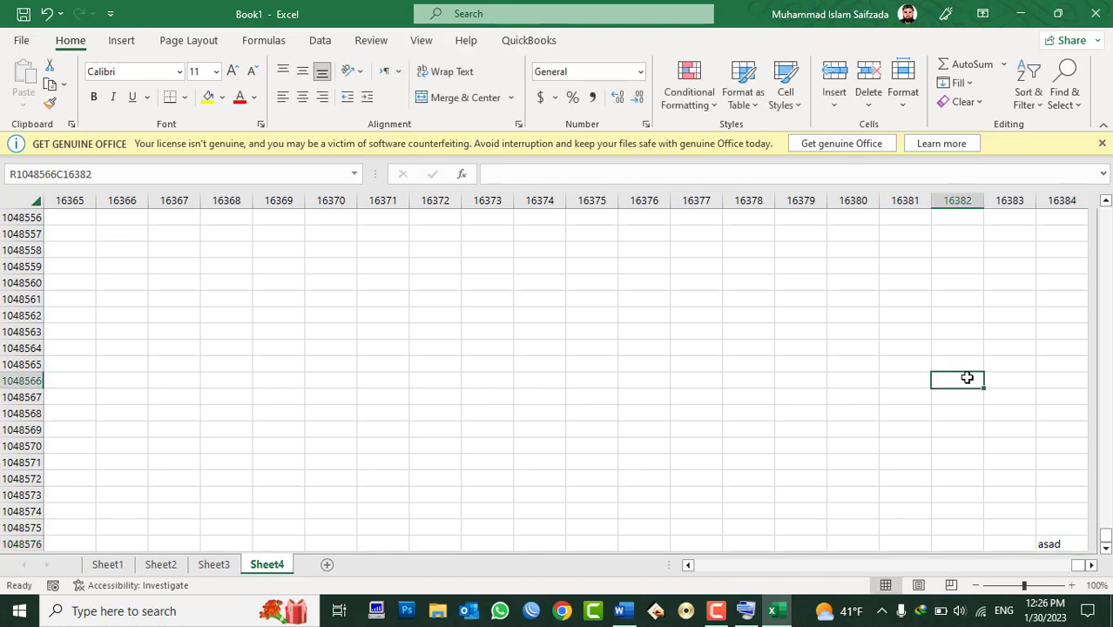
# Switch Sheet4 to Page Break Preview and bring the last column holding asad into view
pyautogui.click(422, 41)
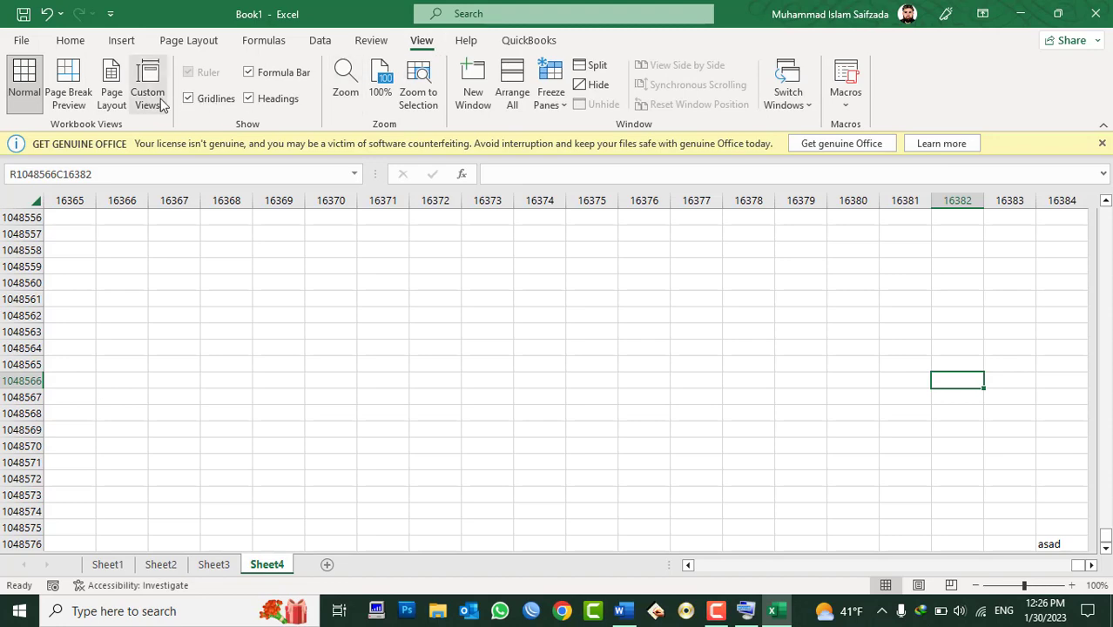
pyautogui.click(86, 98)
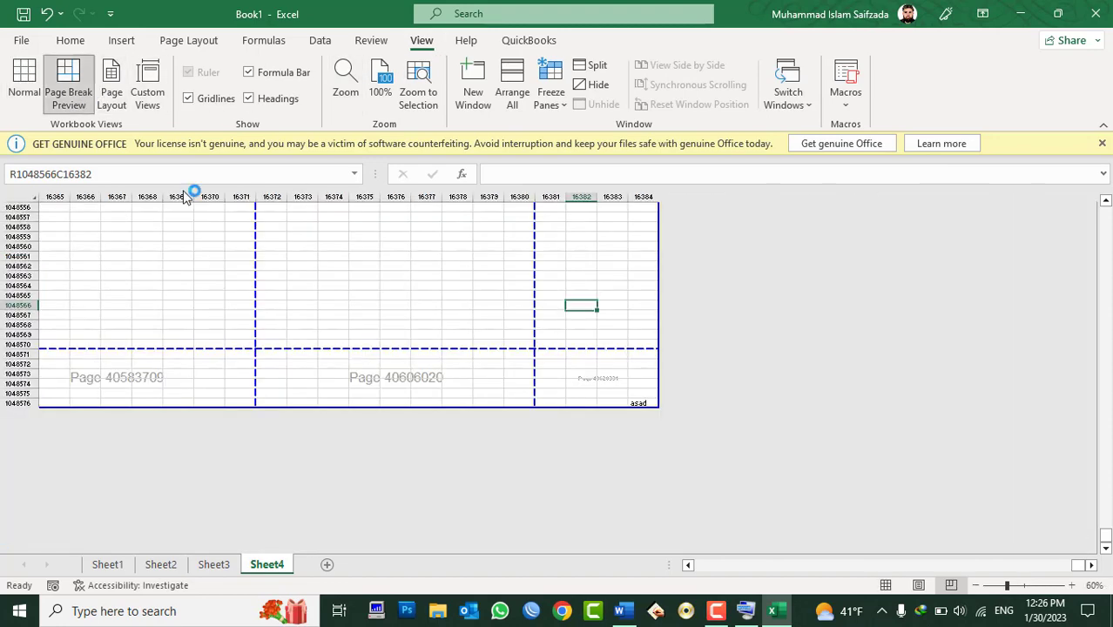
pyautogui.keyDown('ctrl'); pyautogui.scroll(4, 710, 418); pyautogui.keyUp('ctrl')
pyautogui.keyDown('ctrl'); pyautogui.scroll(1, 870, 470); pyautogui.keyUp('ctrl')
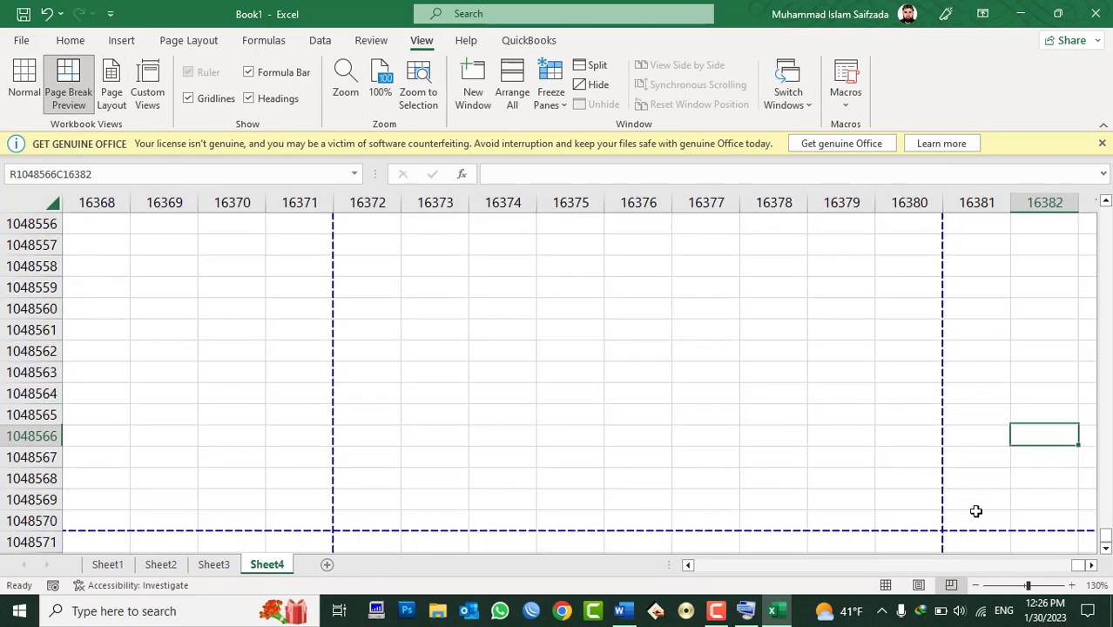
pyautogui.click(1105, 548)
pyautogui.scroll(-3, 1105, 551)
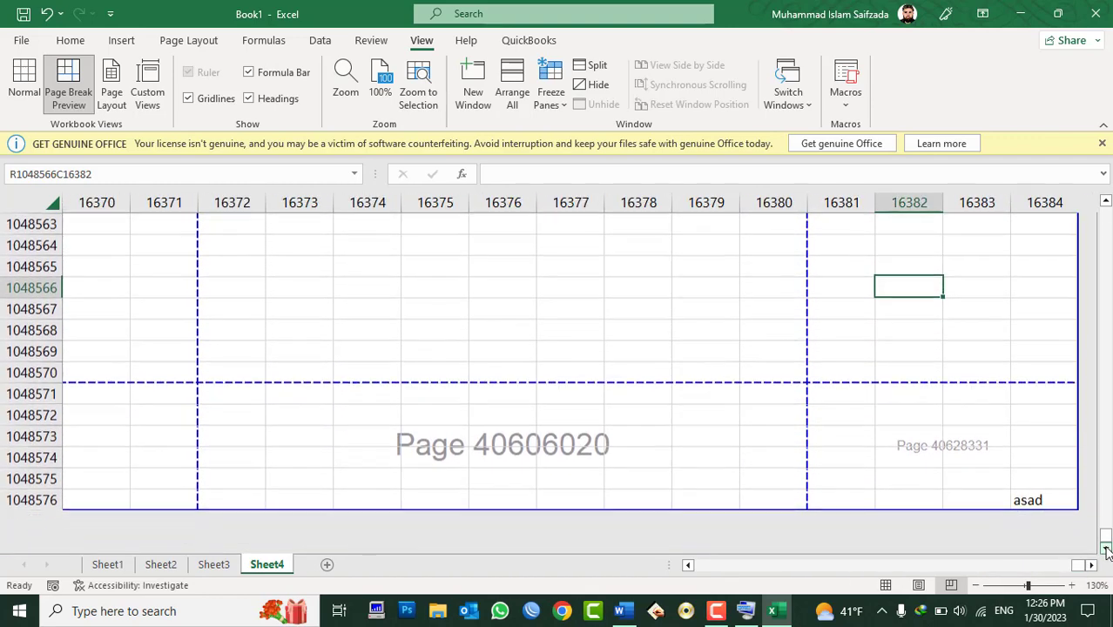
pyautogui.keyDown('ctrl'); pyautogui.scroll(2, 1047, 469); pyautogui.keyUp('ctrl')
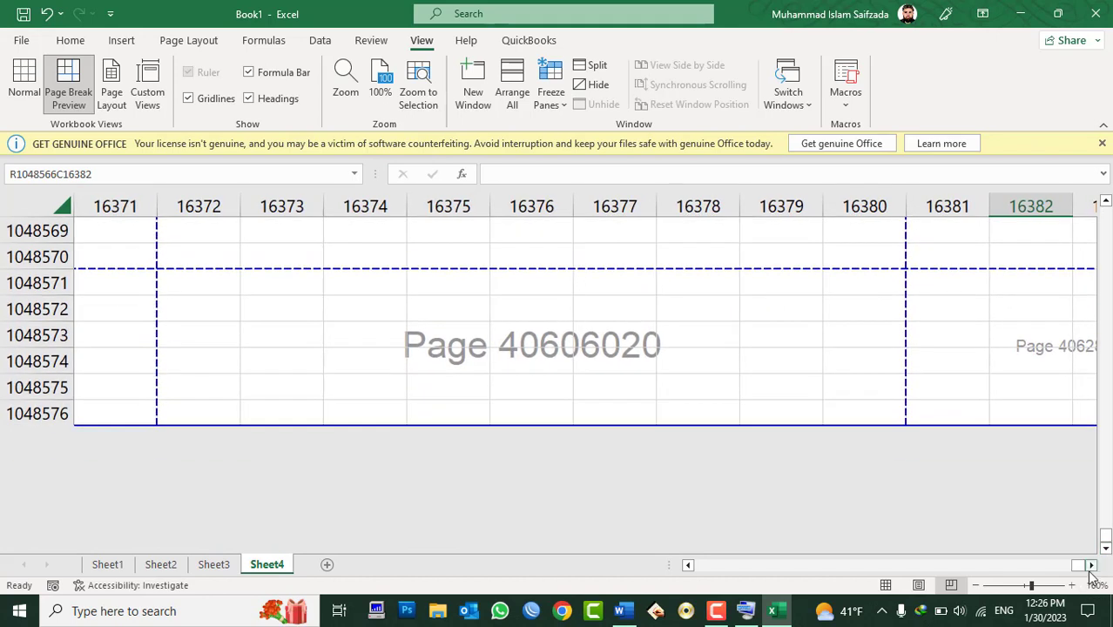
pyautogui.click(1091, 565)
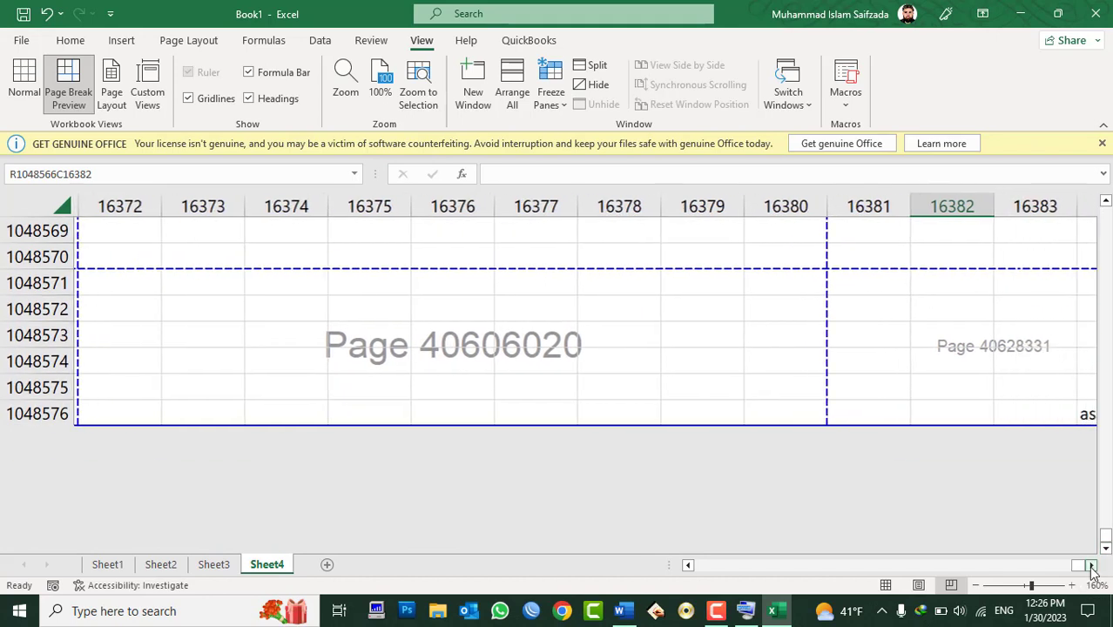
# Select several cells around asad, then return to the top-left cell R1C1
pyautogui.click(766, 353)
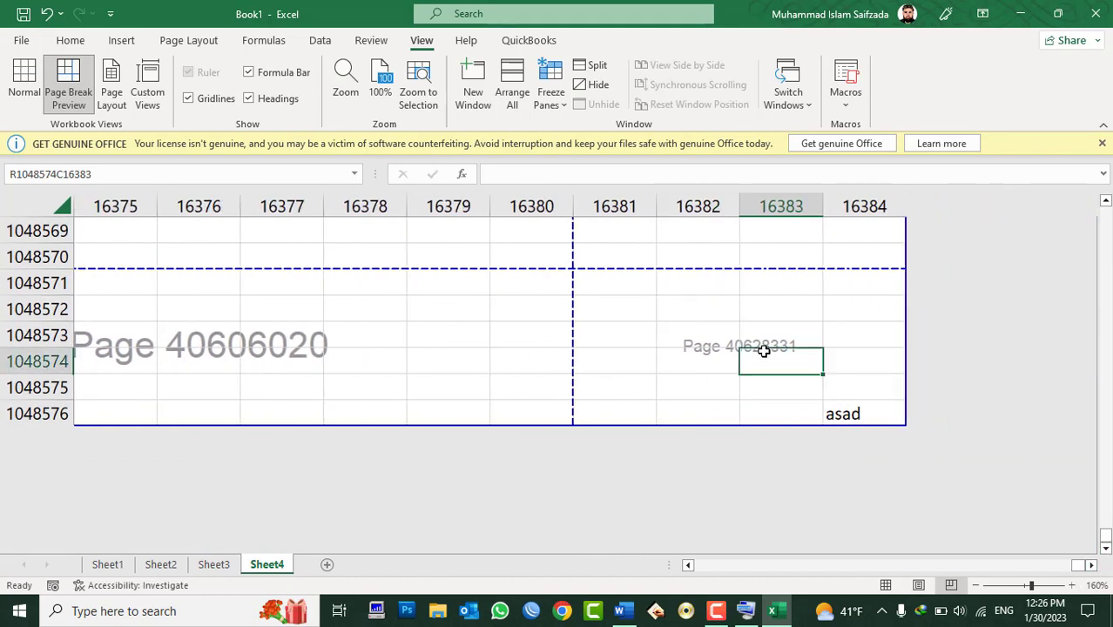
pyautogui.click(636, 301)
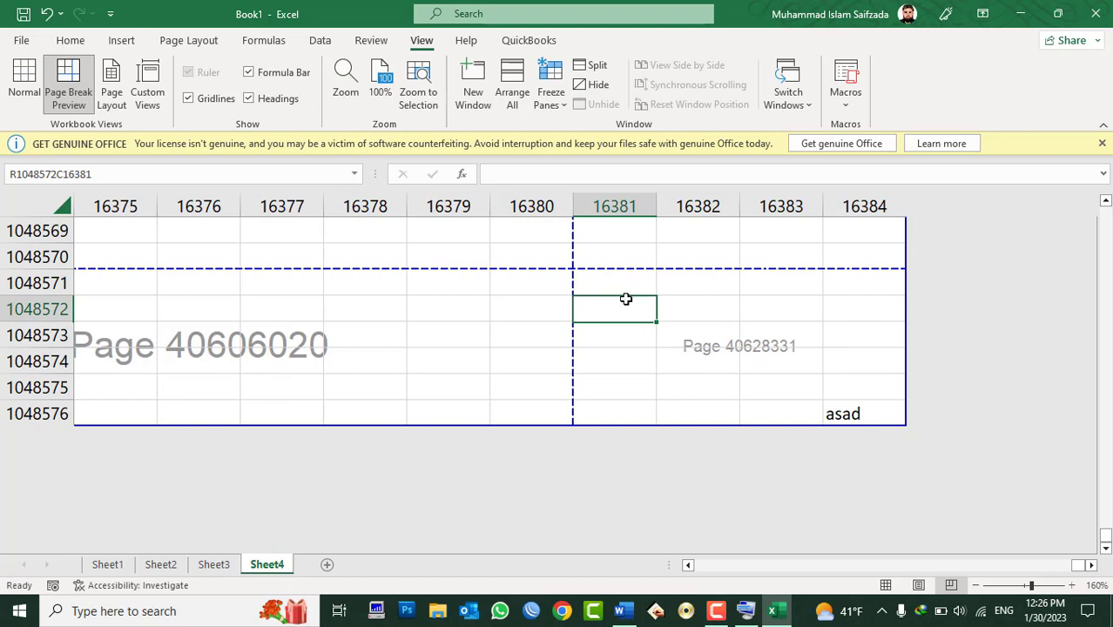
pyautogui.click(723, 344)
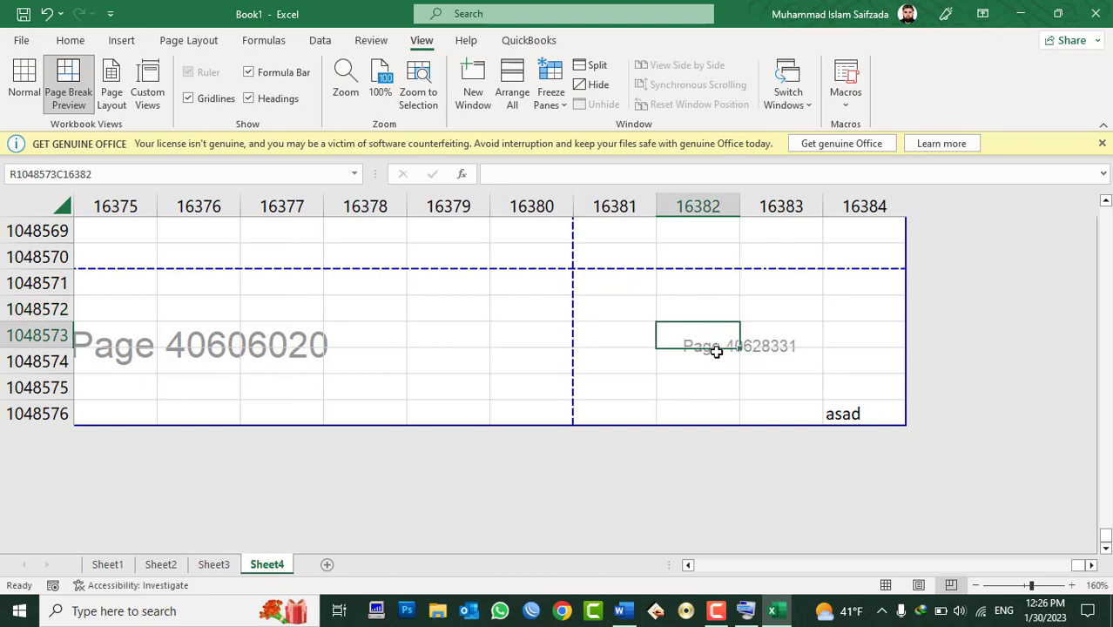
pyautogui.click(791, 356)
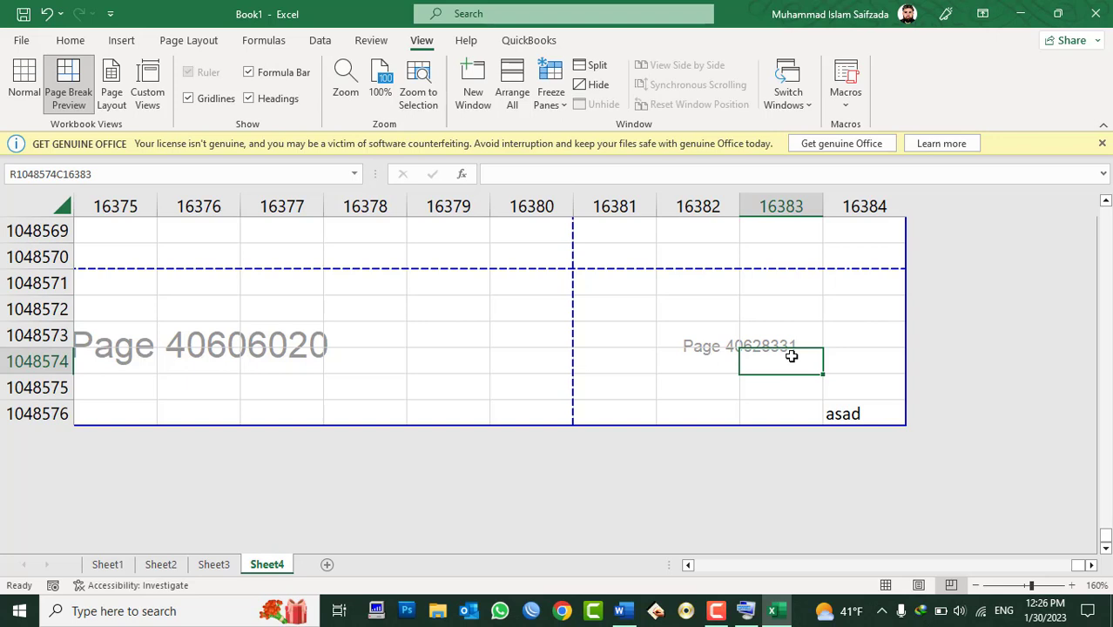
pyautogui.click(375, 358)
pyautogui.click(598, 337)
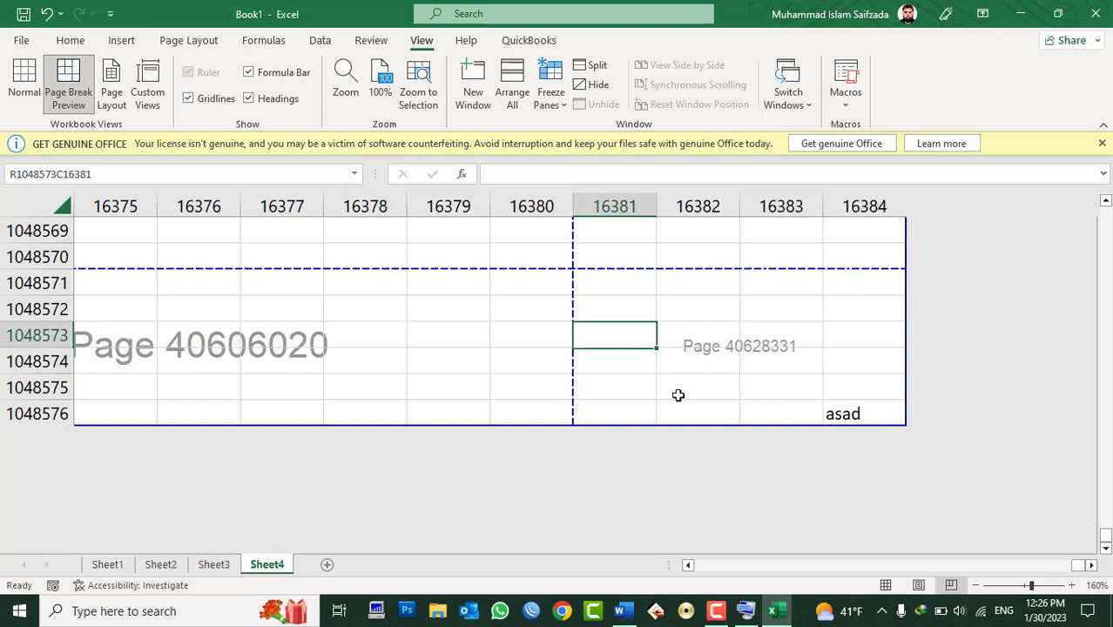
pyautogui.click(880, 417)
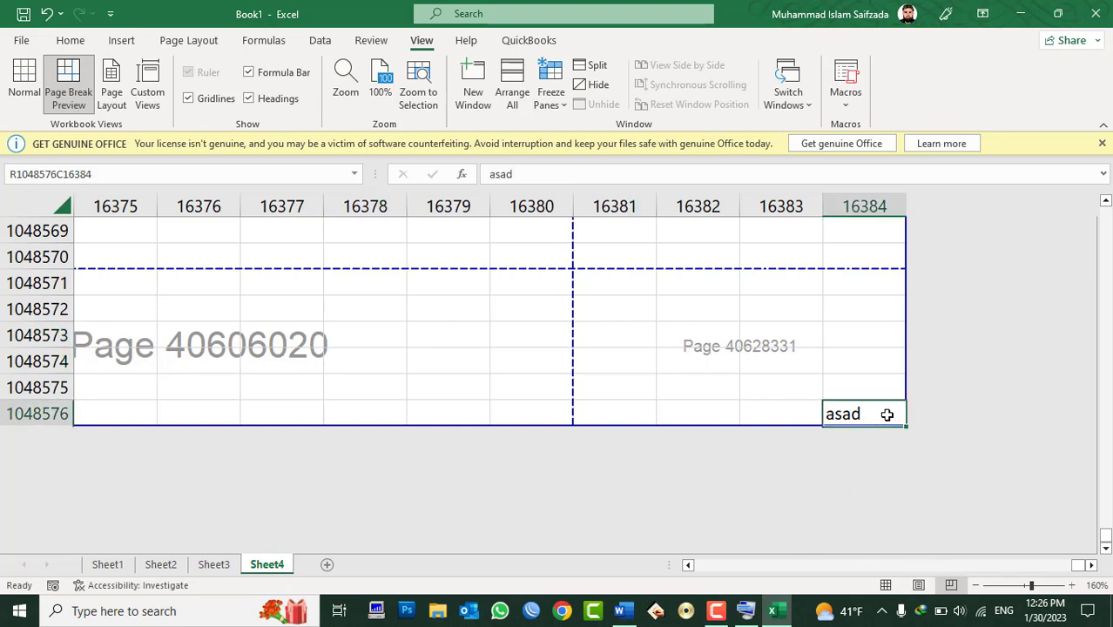
pyautogui.press('Home')
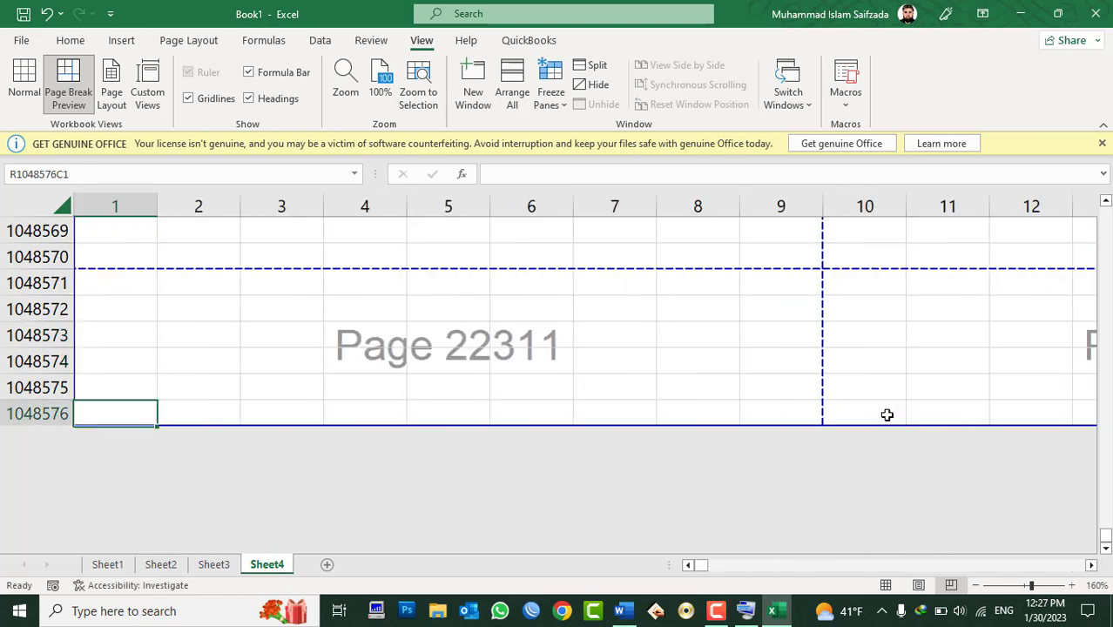
pyautogui.hotkey('ctrl', 'Home')
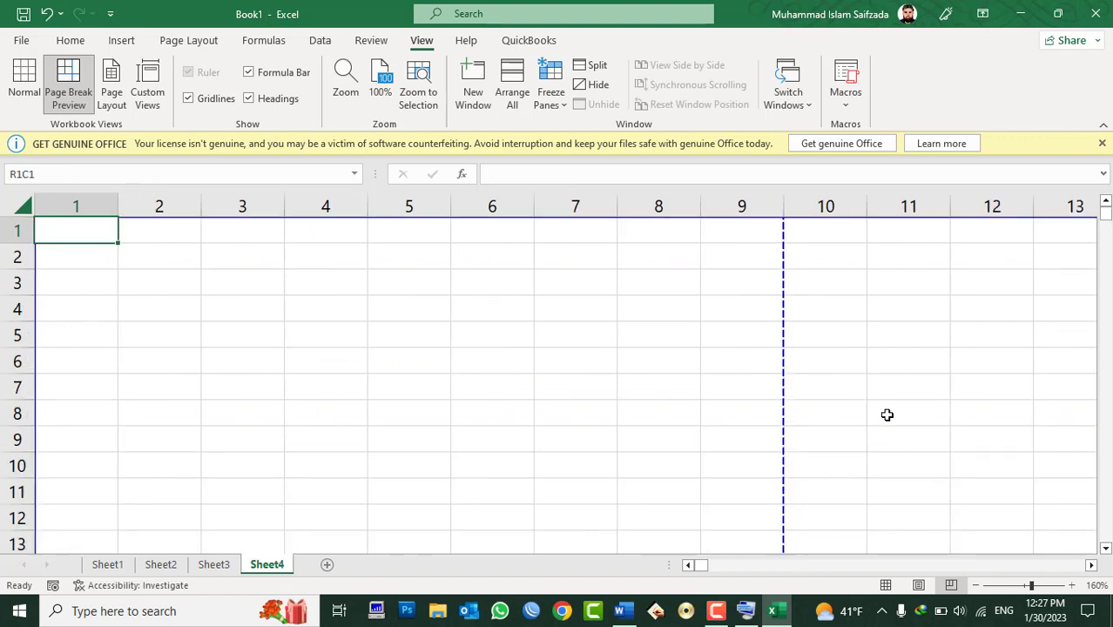
# Scroll through the page-break layout, then switch the sheet back to Normal view
pyautogui.scroll(-1, 553, 324)
pyautogui.scroll(-2, 553, 324)
pyautogui.scroll(-2, 554, 323)
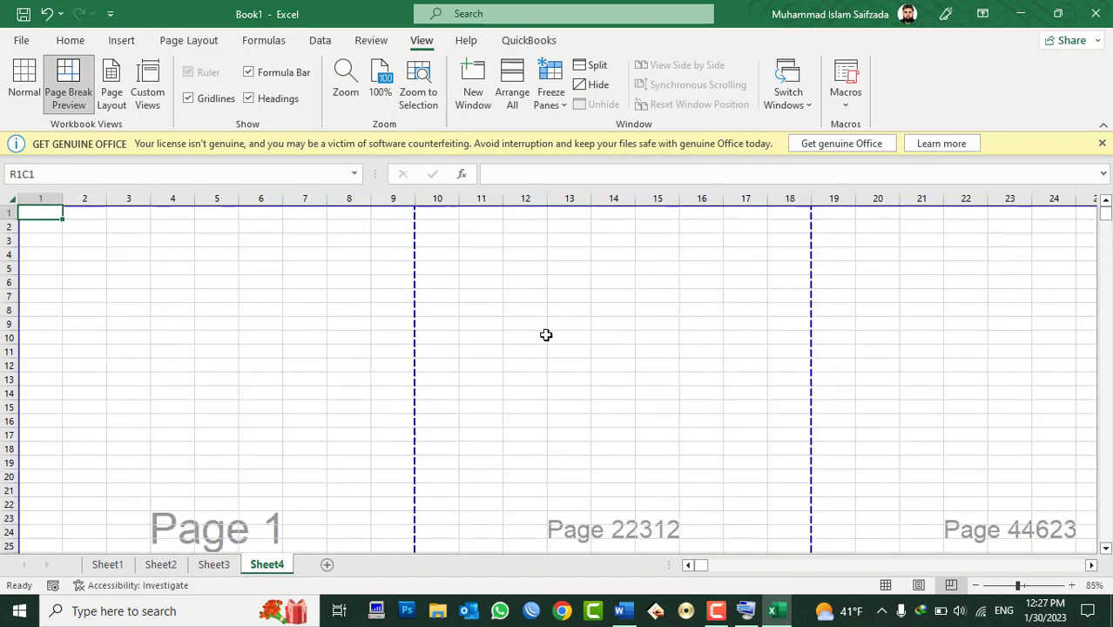
pyautogui.scroll(-1, 547, 332)
pyautogui.click(486, 460)
pyautogui.scroll(-8, 227, 396)
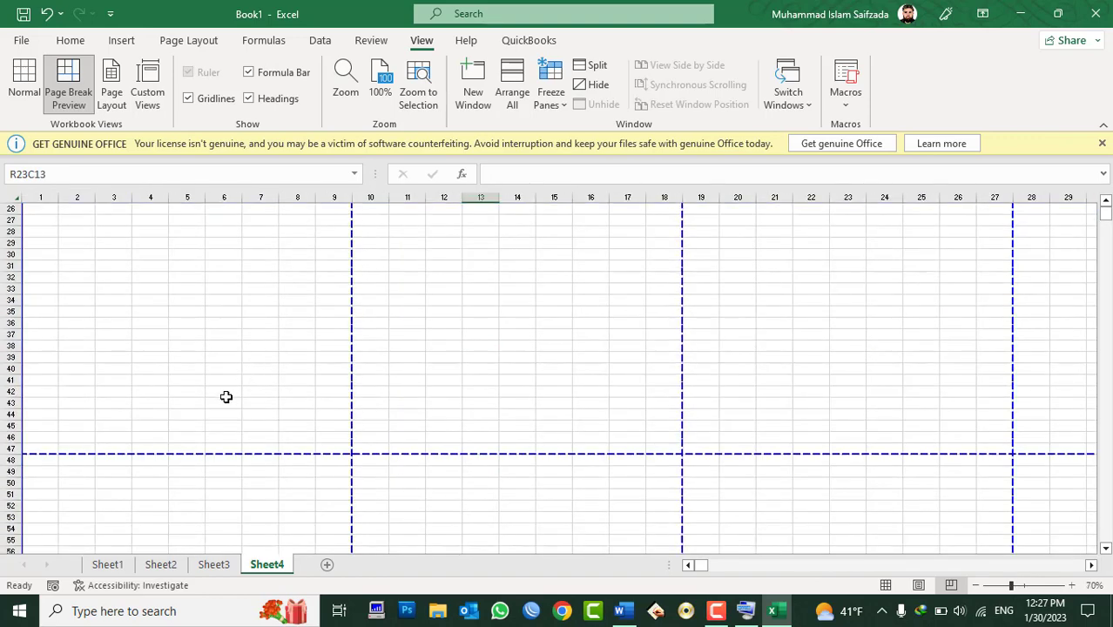
pyautogui.scroll(-7, 209, 442)
pyautogui.scroll(-15, 207, 460)
pyautogui.scroll(2, 206, 461)
pyautogui.scroll(3, 207, 461)
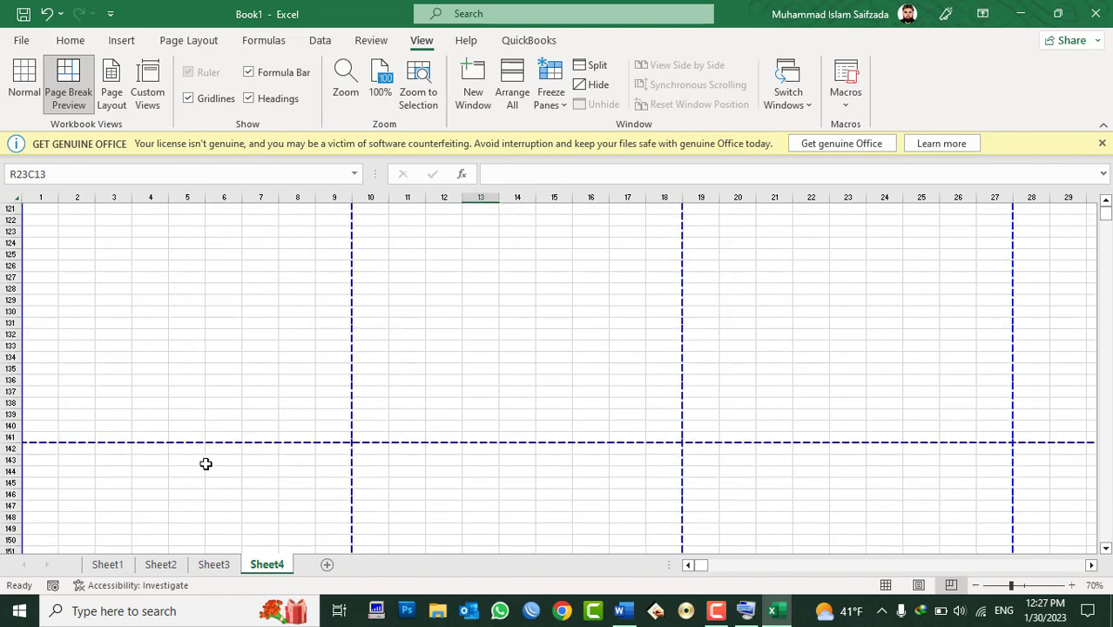
pyautogui.scroll(11, 206, 462)
pyautogui.scroll(13, 205, 461)
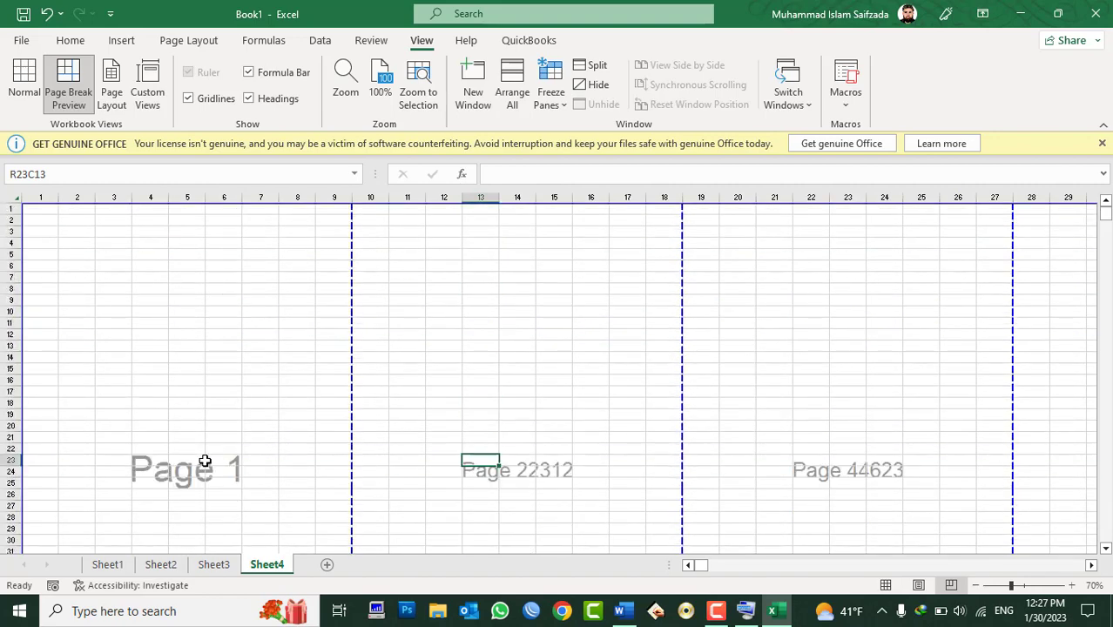
pyautogui.click(25, 80)
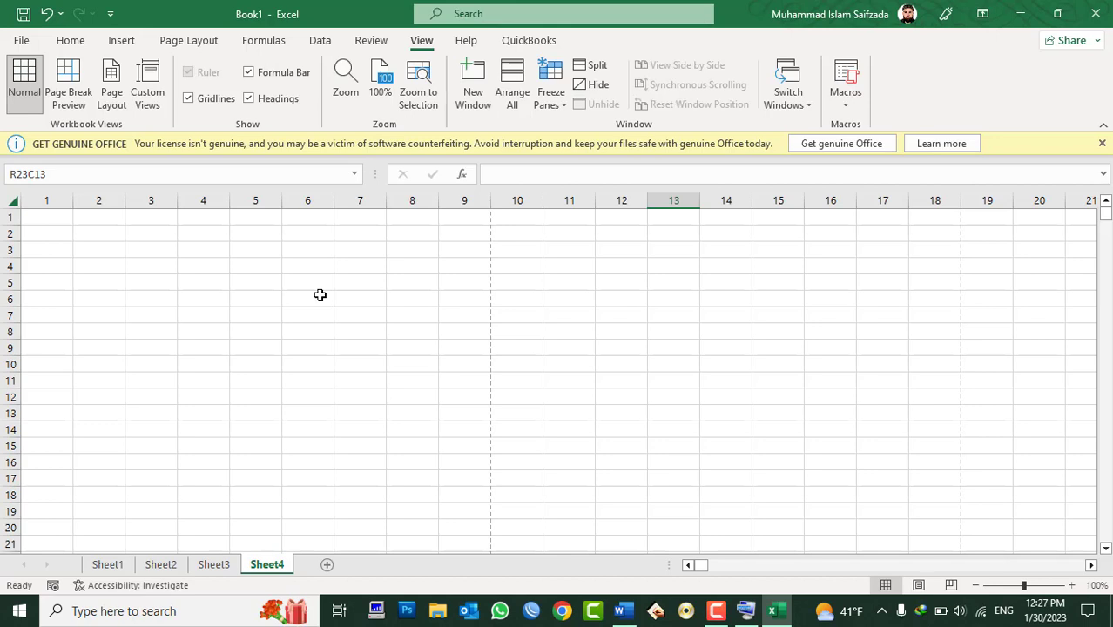
# Set 'Include this many sheets' to 255 on the General page of Excel Options
pyautogui.click(21, 40)
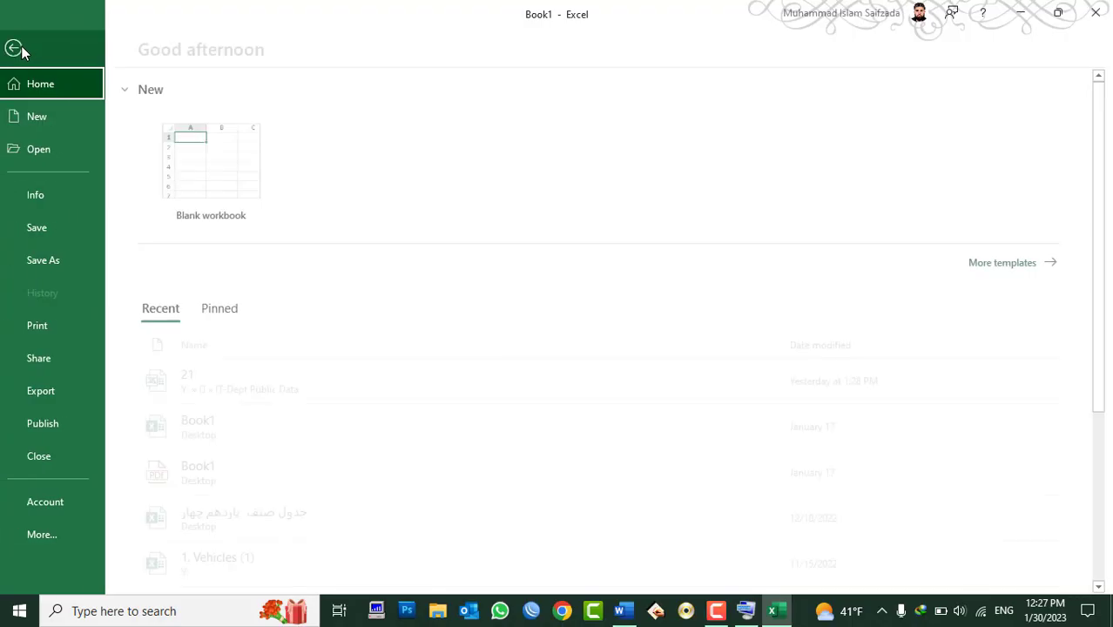
pyautogui.click(74, 534)
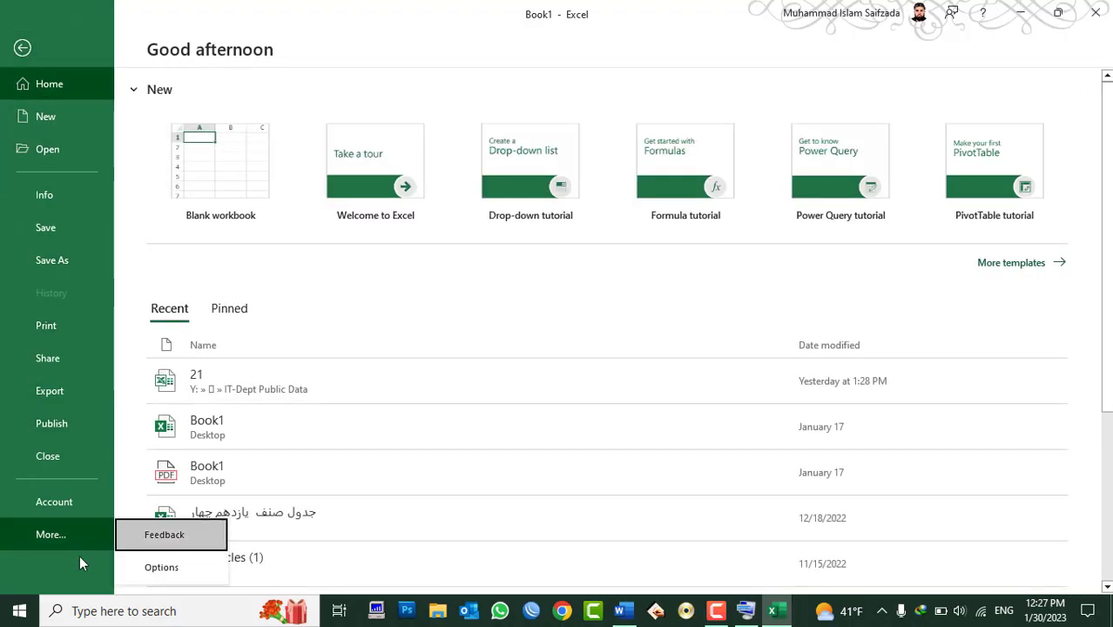
pyautogui.click(159, 567)
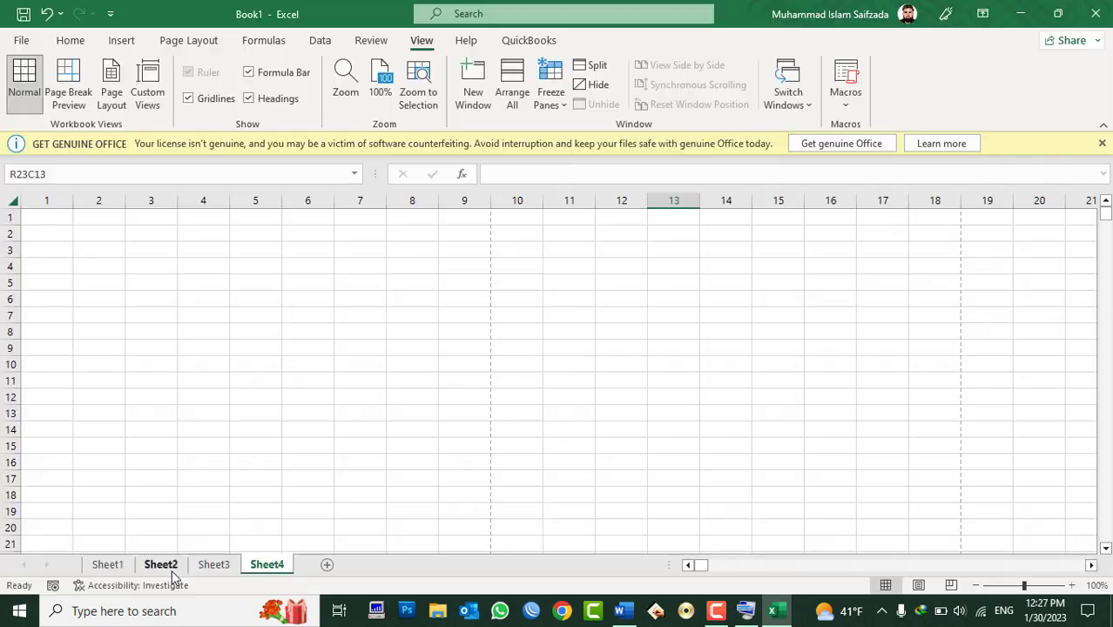
pyautogui.scroll(-1, 383, 342)
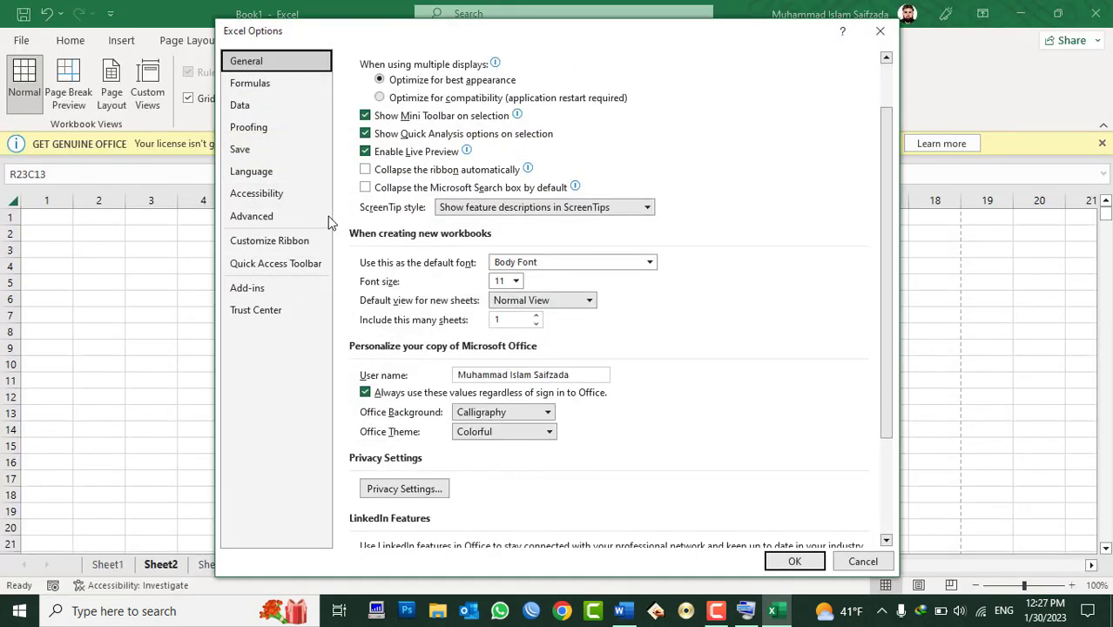
pyautogui.click(509, 320)
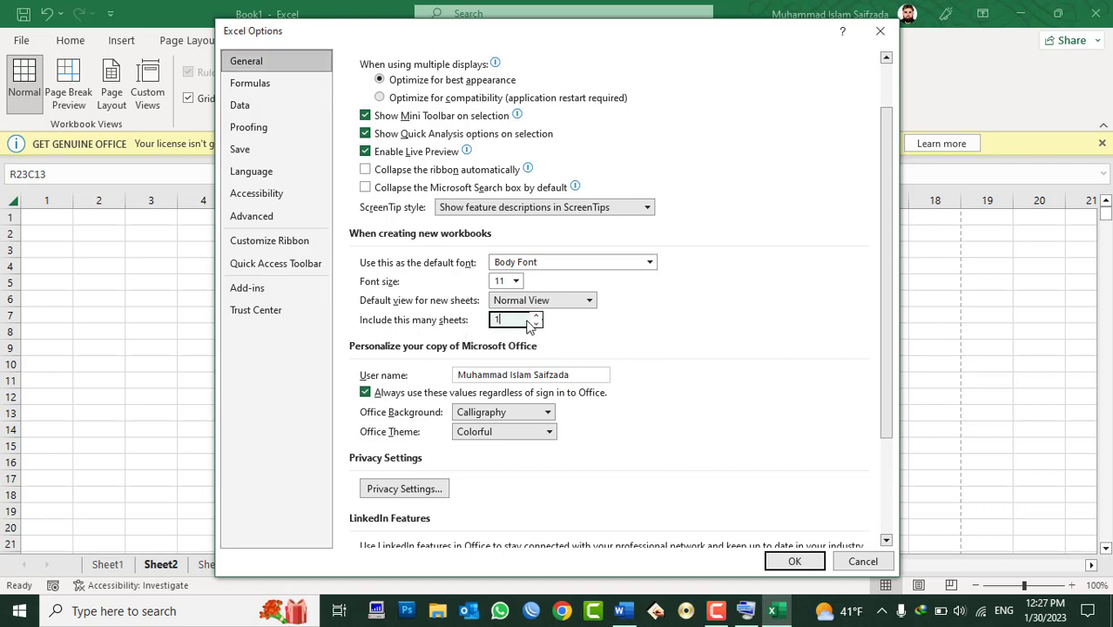
pyautogui.click(537, 316)
pyautogui.click(519, 322)
pyautogui.click(794, 561)
pyautogui.click(621, 478)
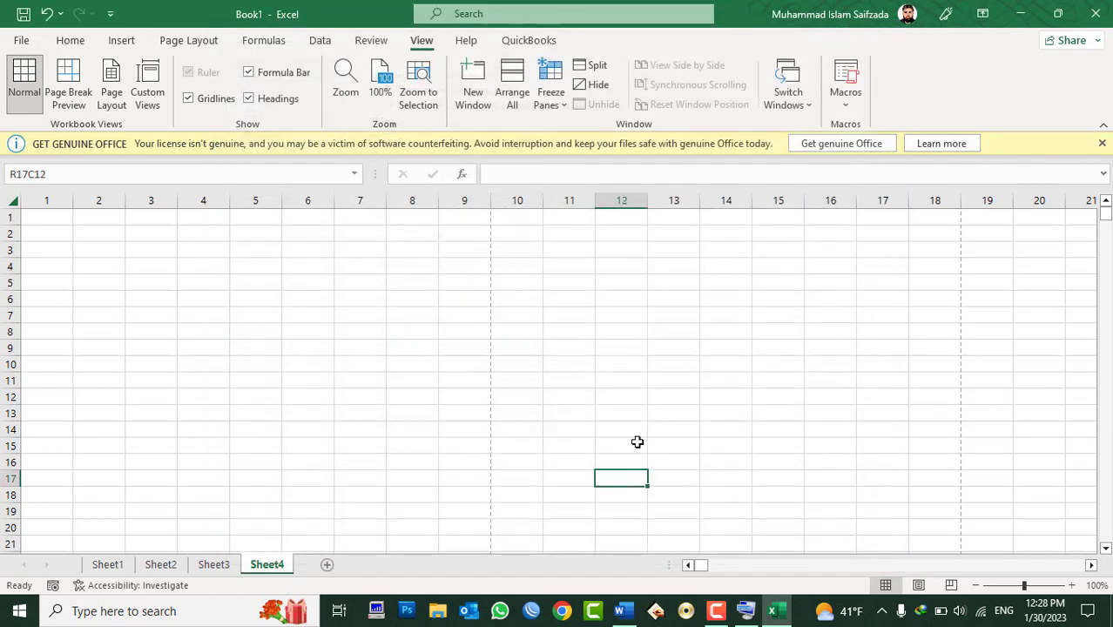
# Close Excel without saving and relaunch it by running excel from Win+R
pyautogui.click(1095, 13)
pyautogui.click(619, 398)
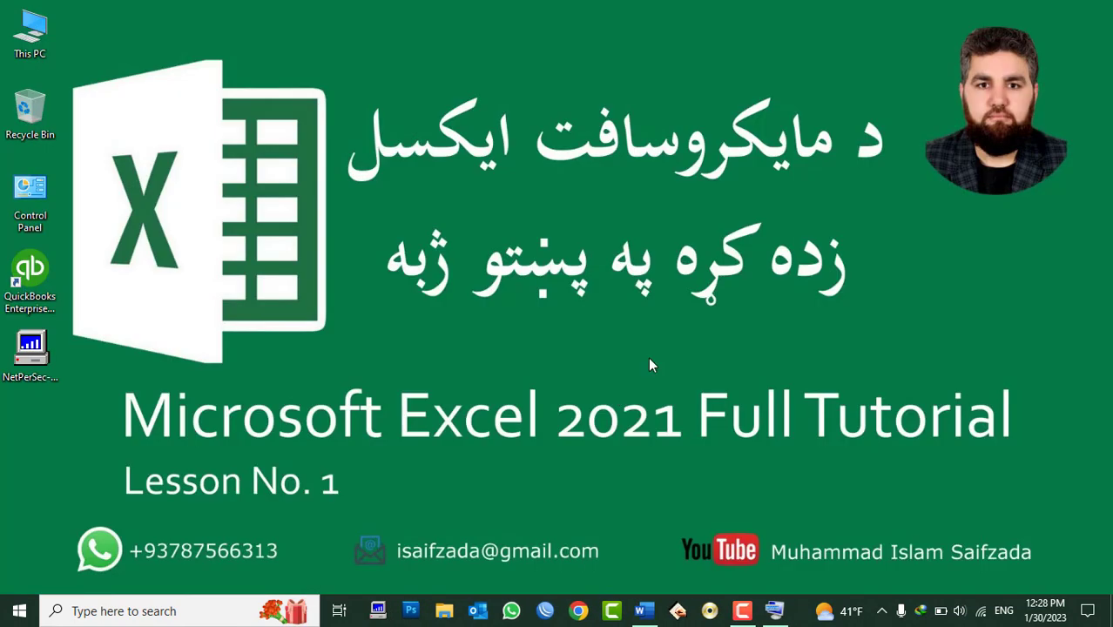
pyautogui.press('super+r')
pyautogui.write('e')
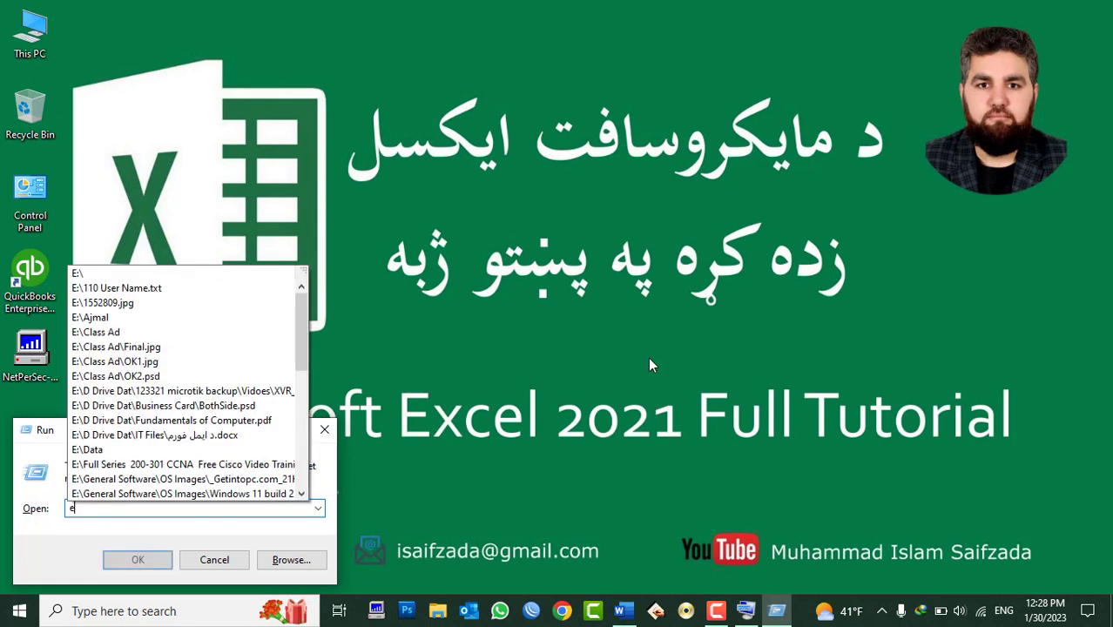
pyautogui.write('xcel')
pyautogui.press('Return')
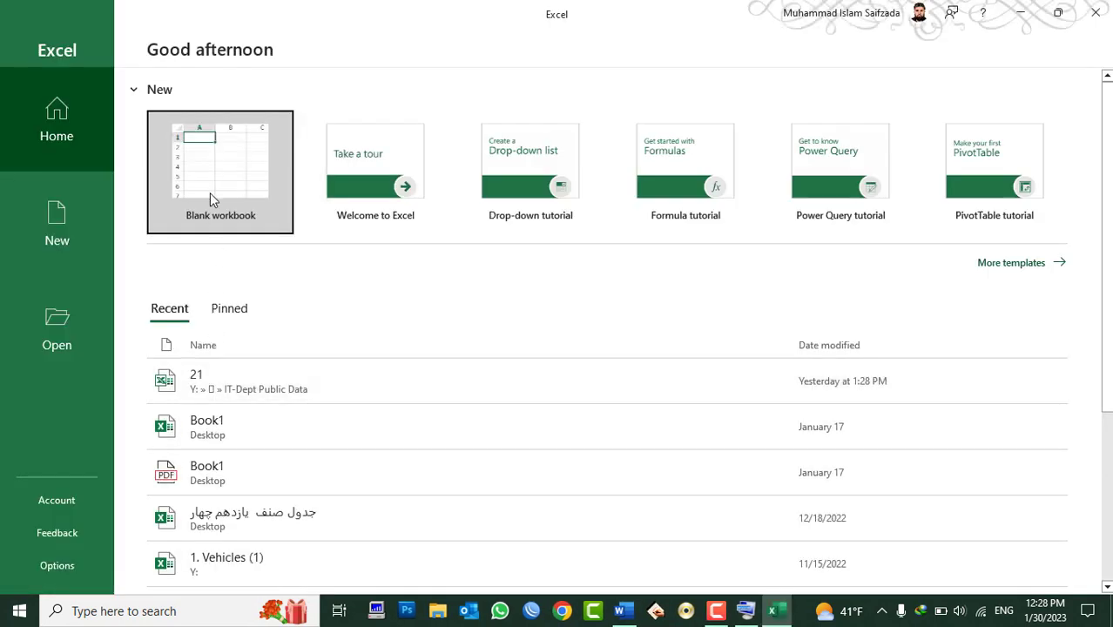
# Create a blank workbook, browse the tabs to Sheet17, then close Excel
pyautogui.click(214, 195)
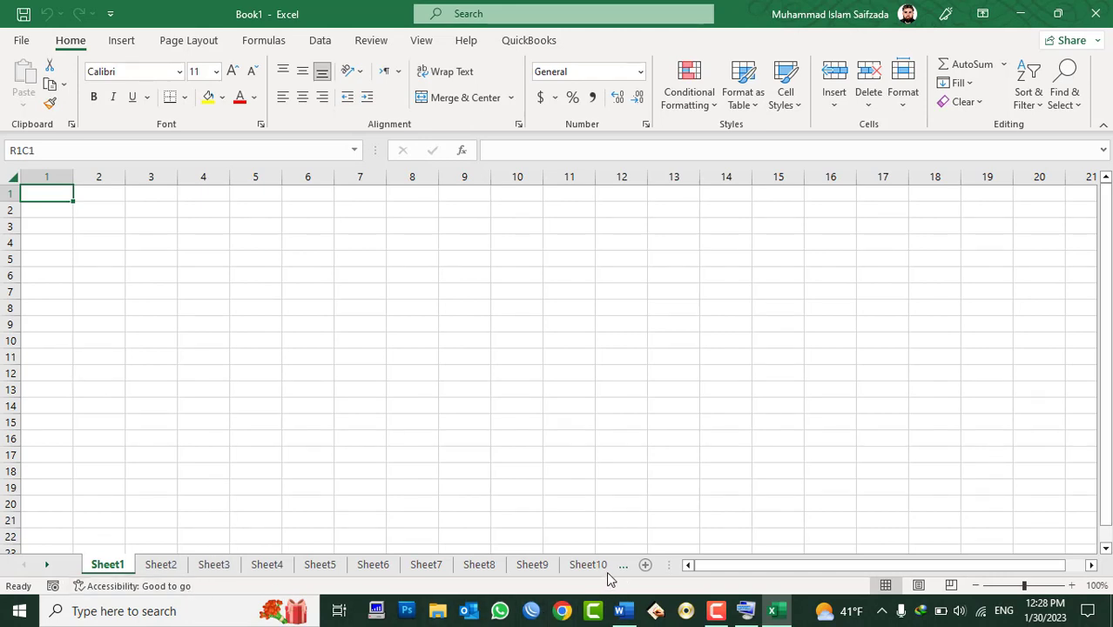
pyautogui.click(620, 565)
pyautogui.click(582, 565)
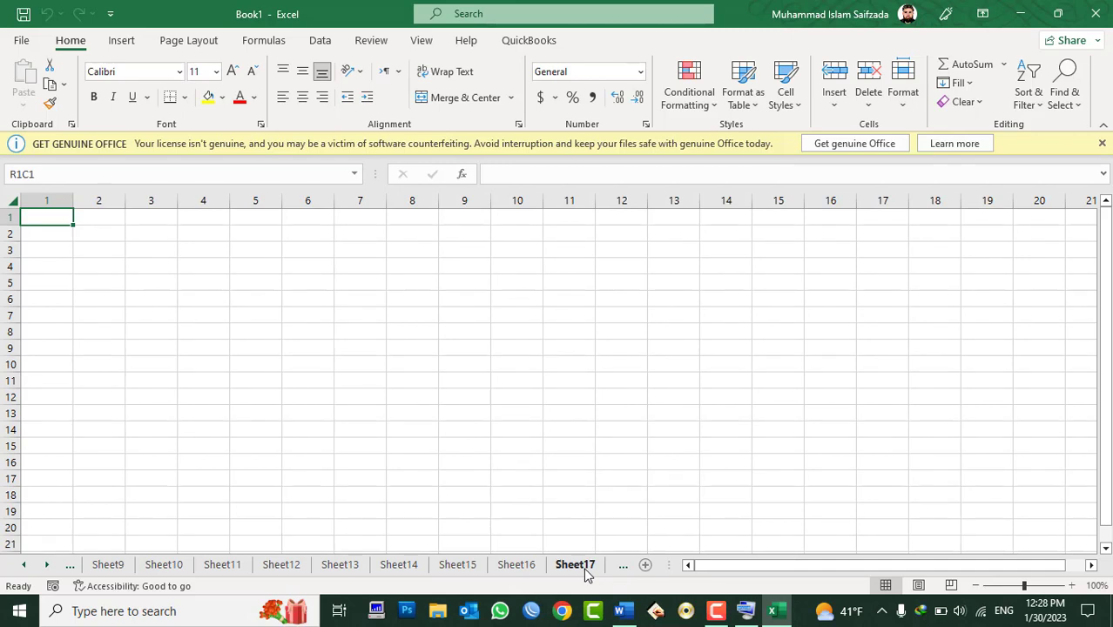
pyautogui.click(264, 358)
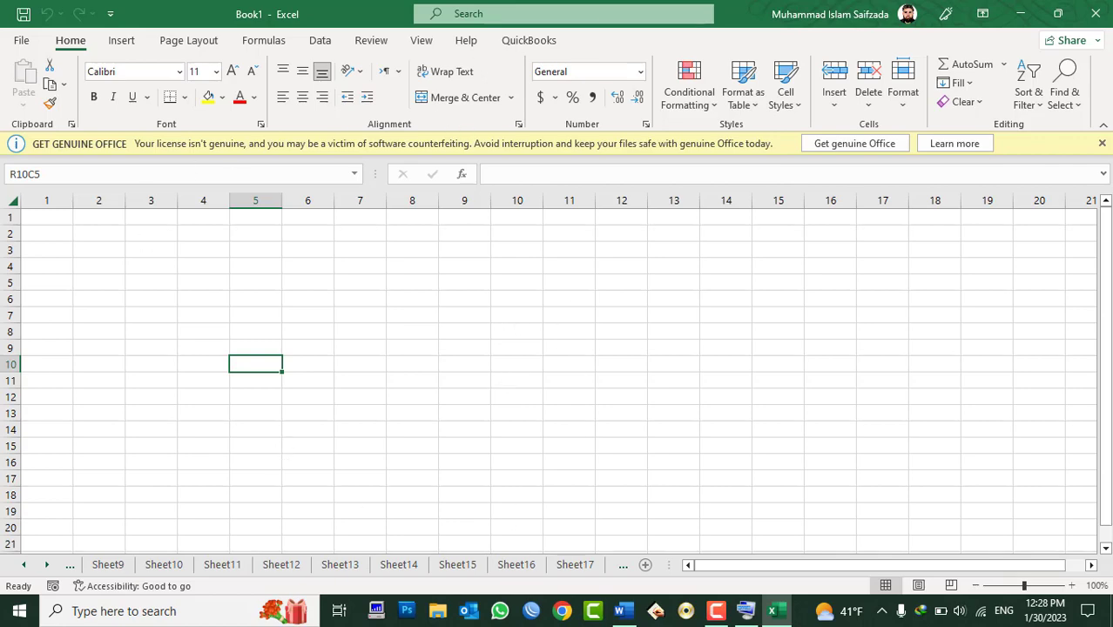
pyautogui.click(1095, 13)
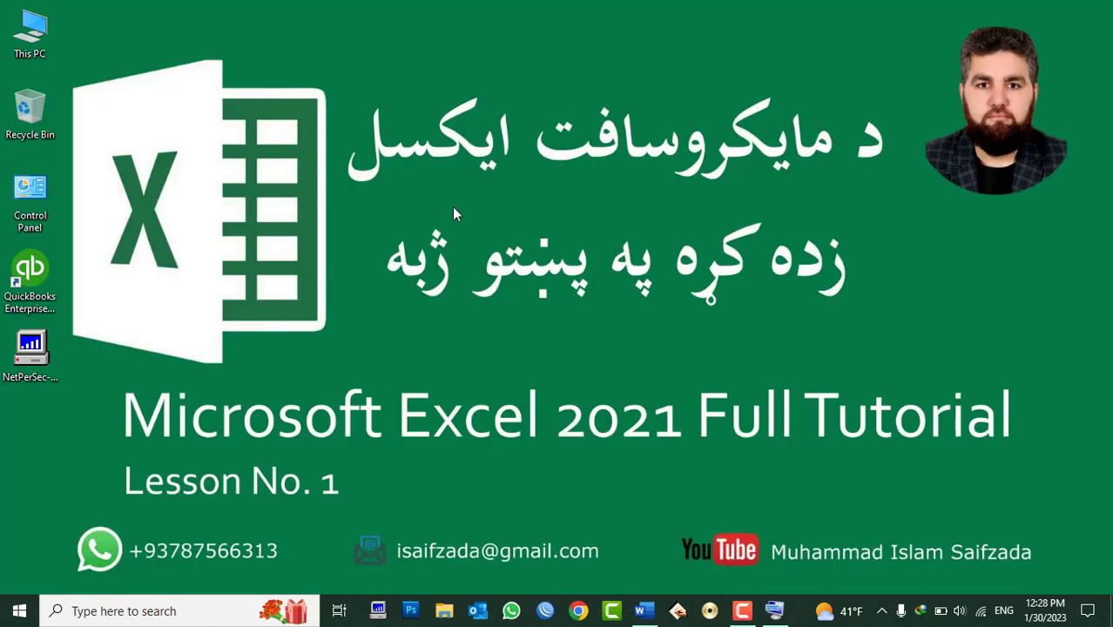
pyautogui.rightClick(452, 206)
pyautogui.click(492, 239)
pyautogui.click(19, 613)
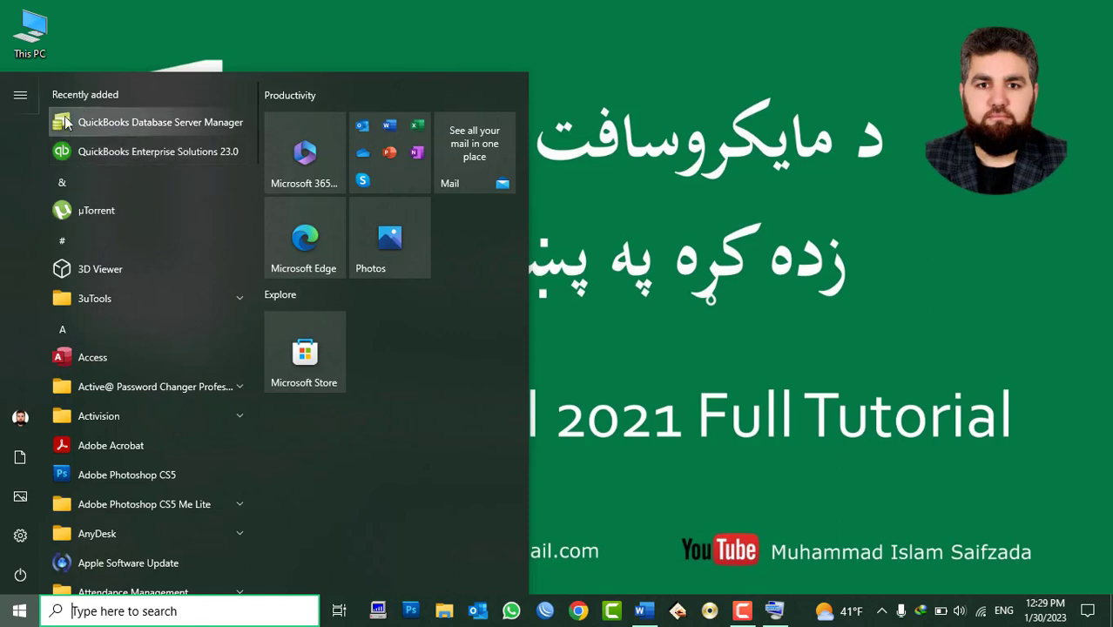
pyautogui.scroll(-1, 74, 257)
pyautogui.scroll(-2, 73, 248)
pyautogui.scroll(-2, 70, 239)
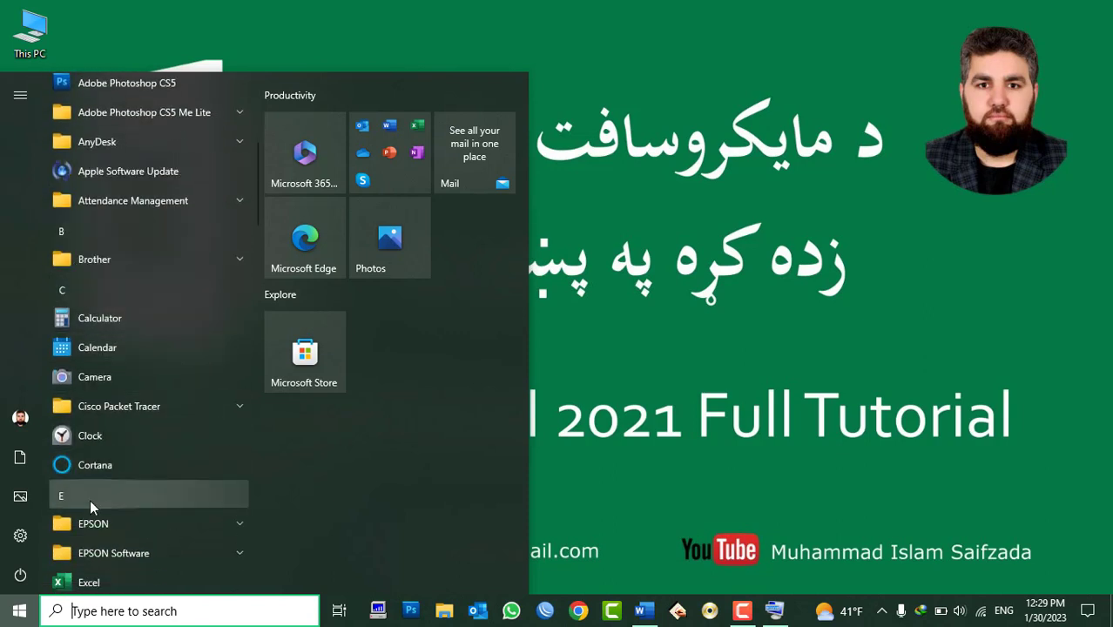
pyautogui.scroll(-2, 89, 502)
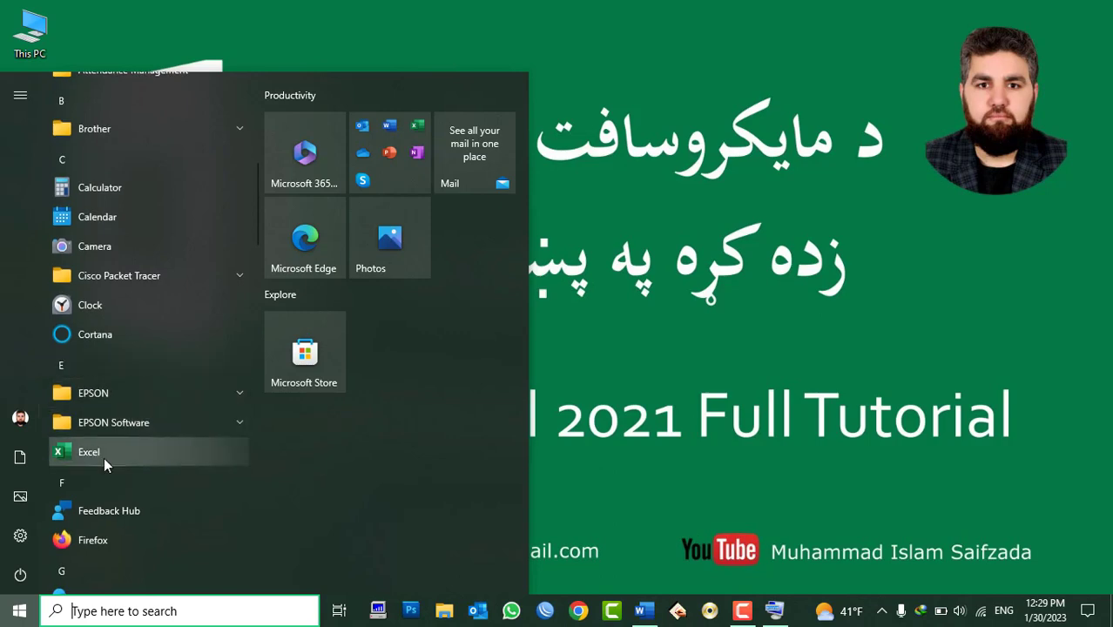
pyautogui.click(103, 460)
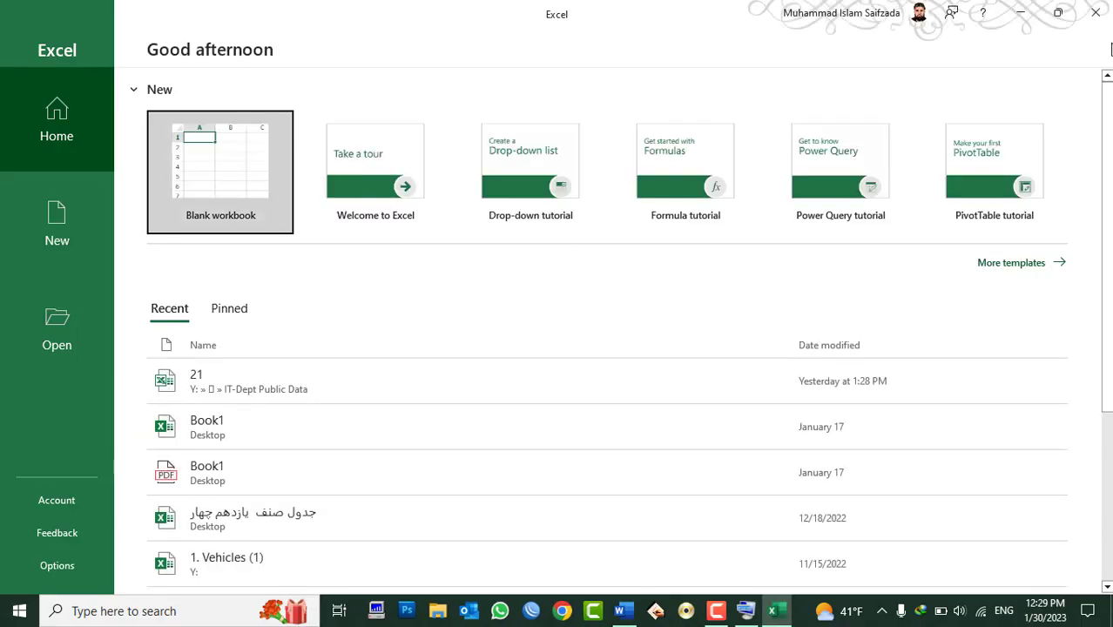
pyautogui.click(220, 161)
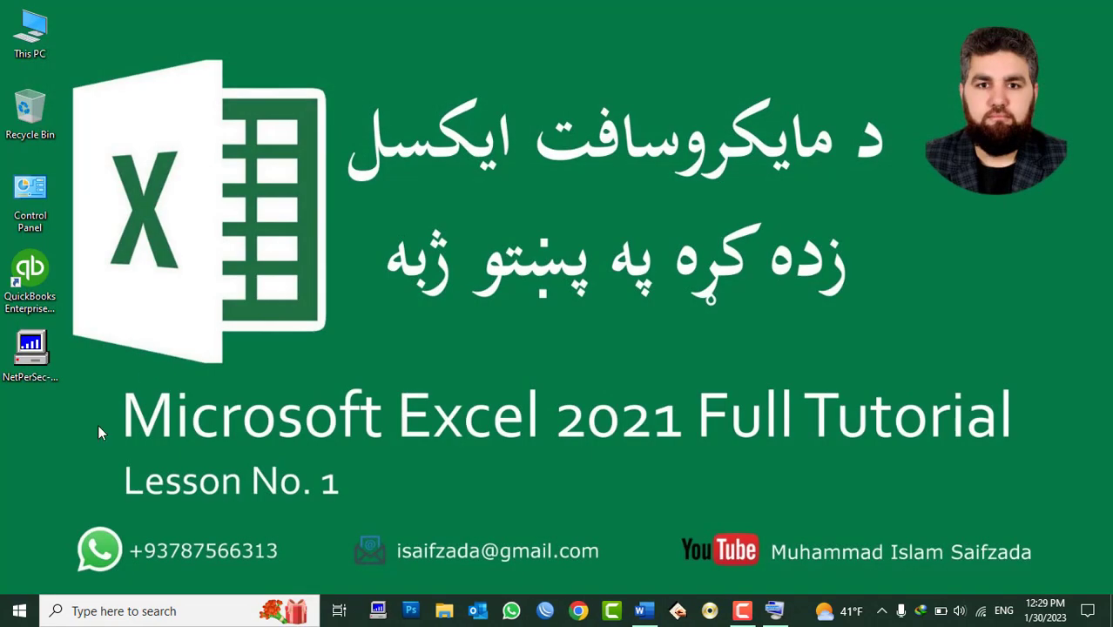
pyautogui.click(20, 610)
pyautogui.click(133, 612)
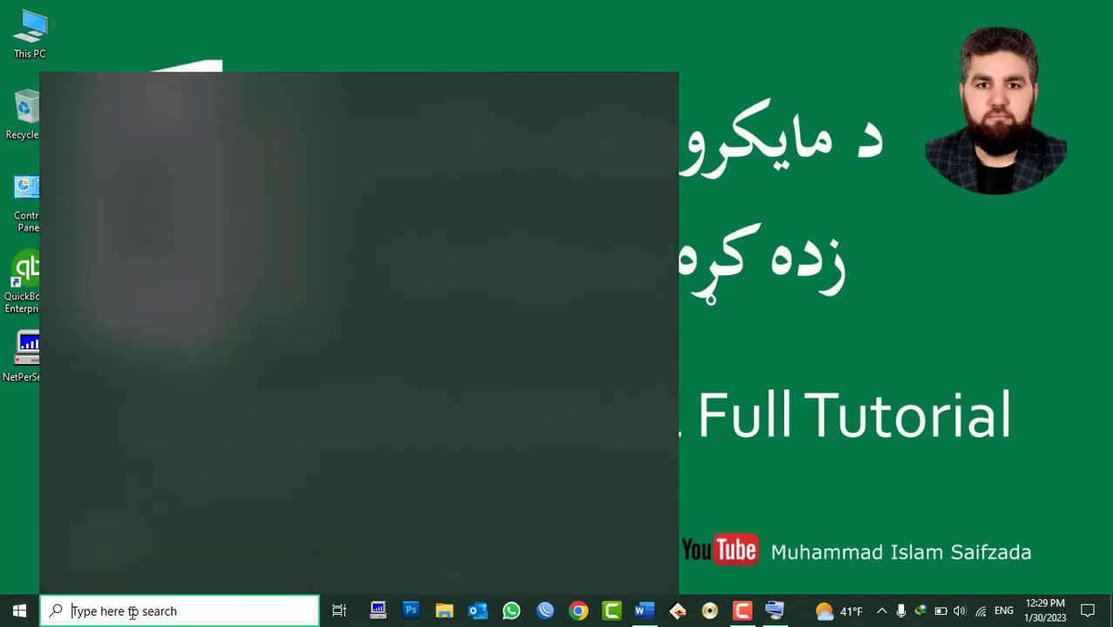
pyautogui.write('Excel')
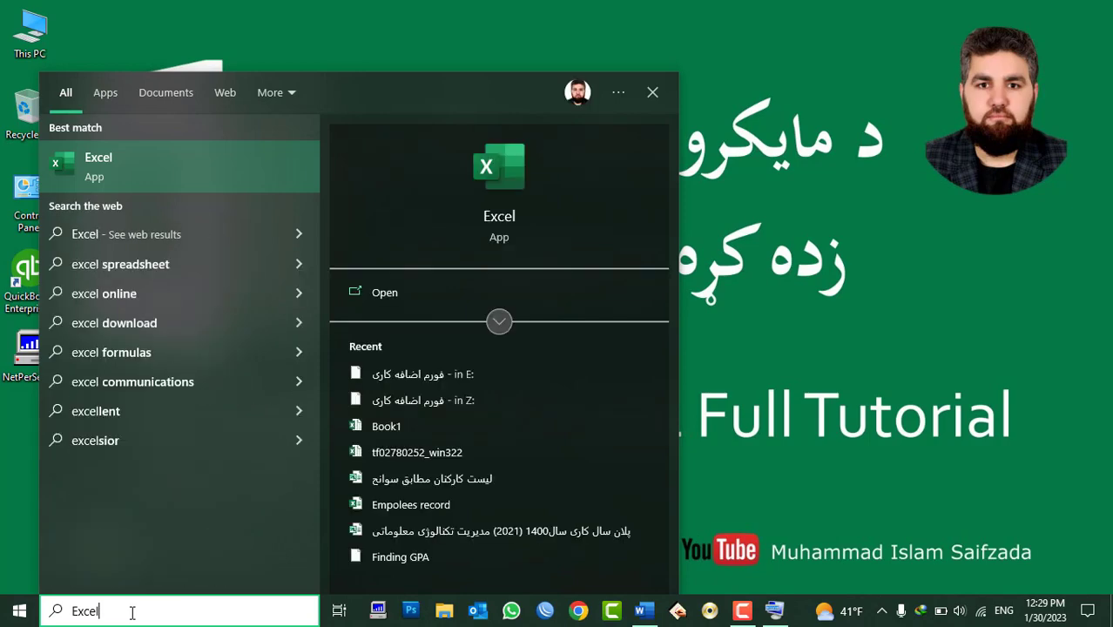
pyautogui.press('Return')
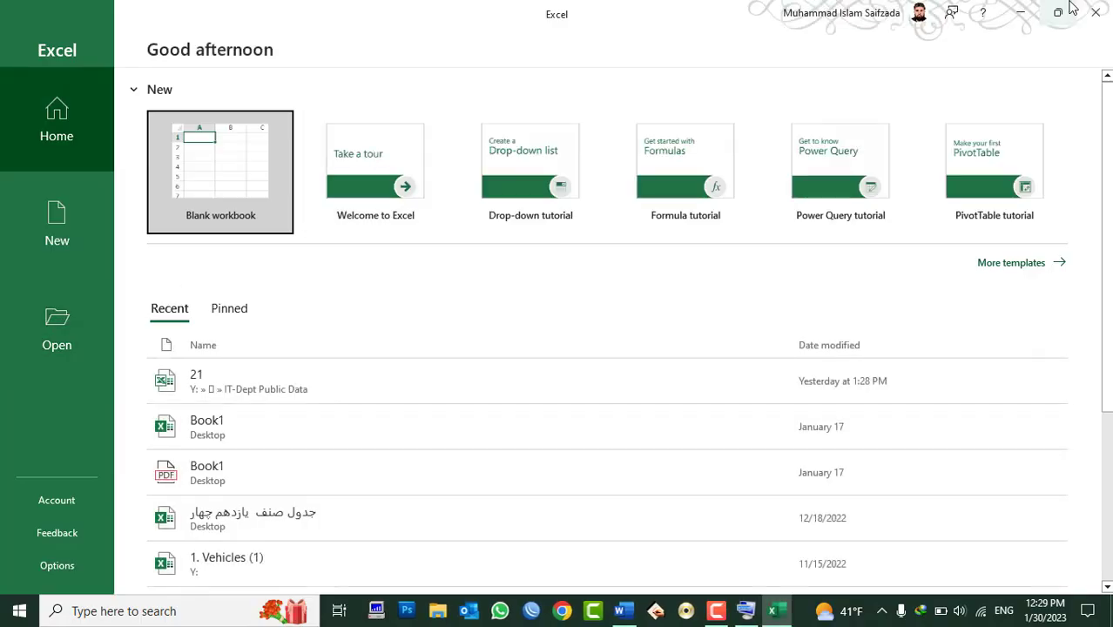
pyautogui.click(1096, 12)
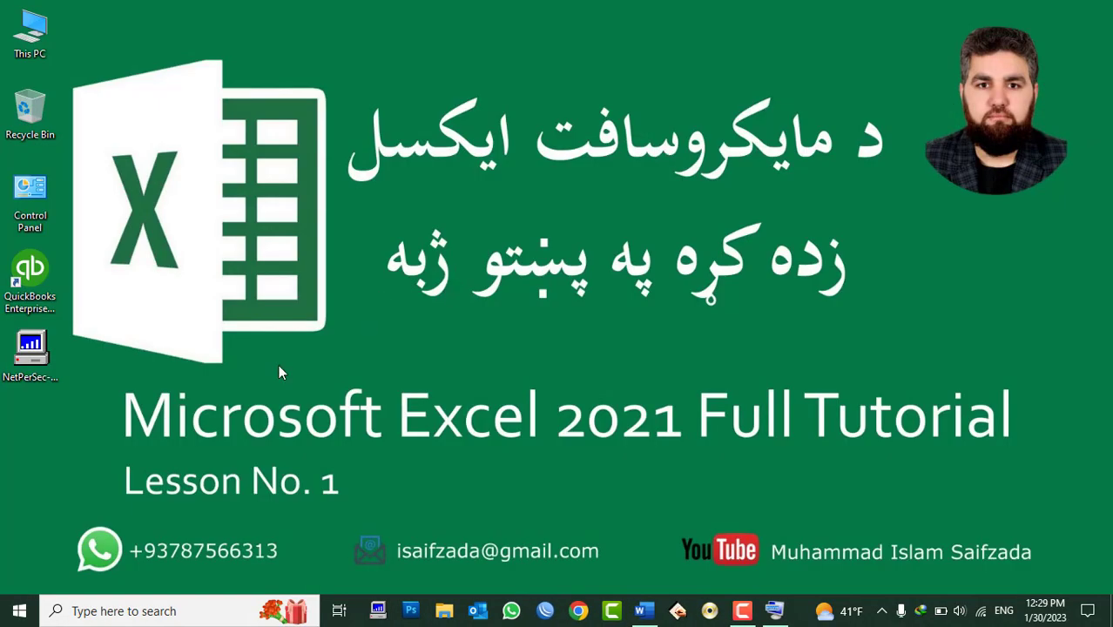
# Launch Excel by running excel from Win+R, then close its start screen
pyautogui.press('super+r')
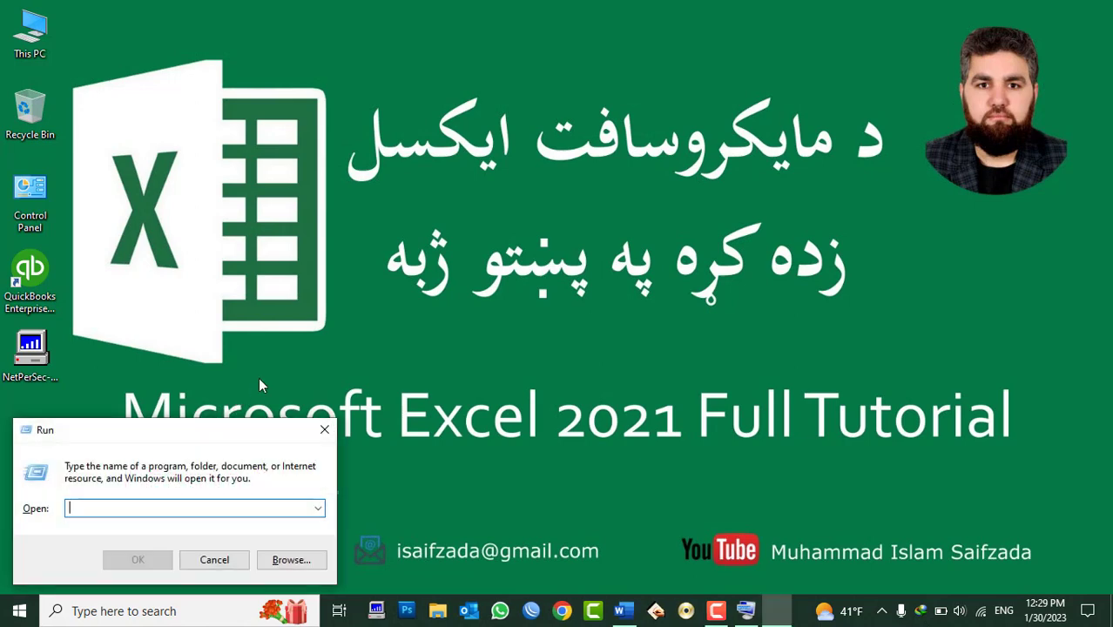
pyautogui.write('excel')
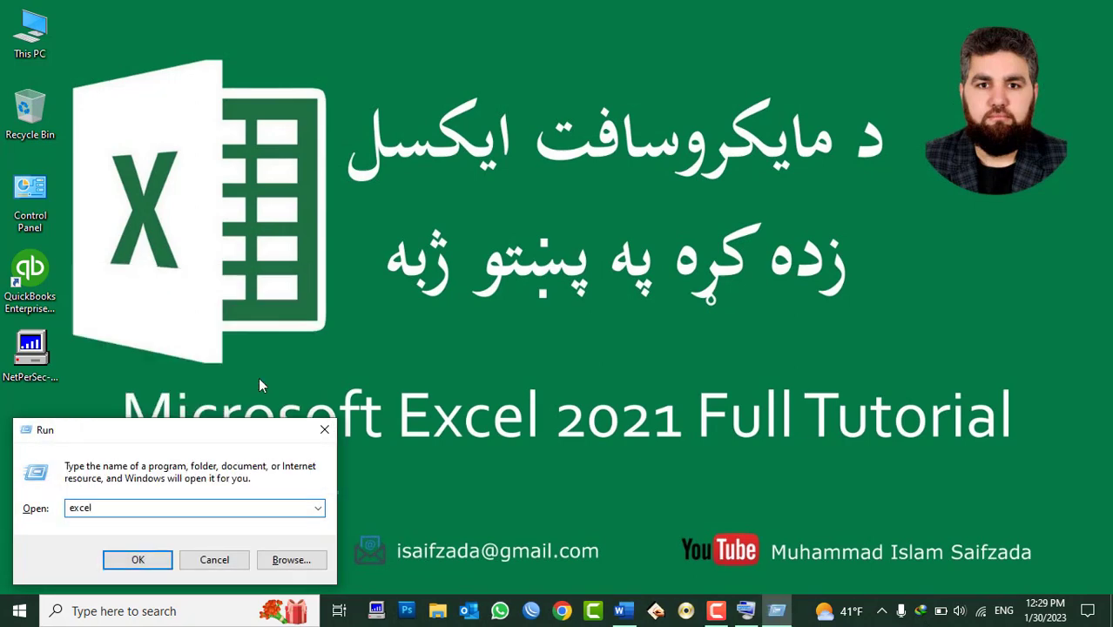
pyautogui.press('Return')
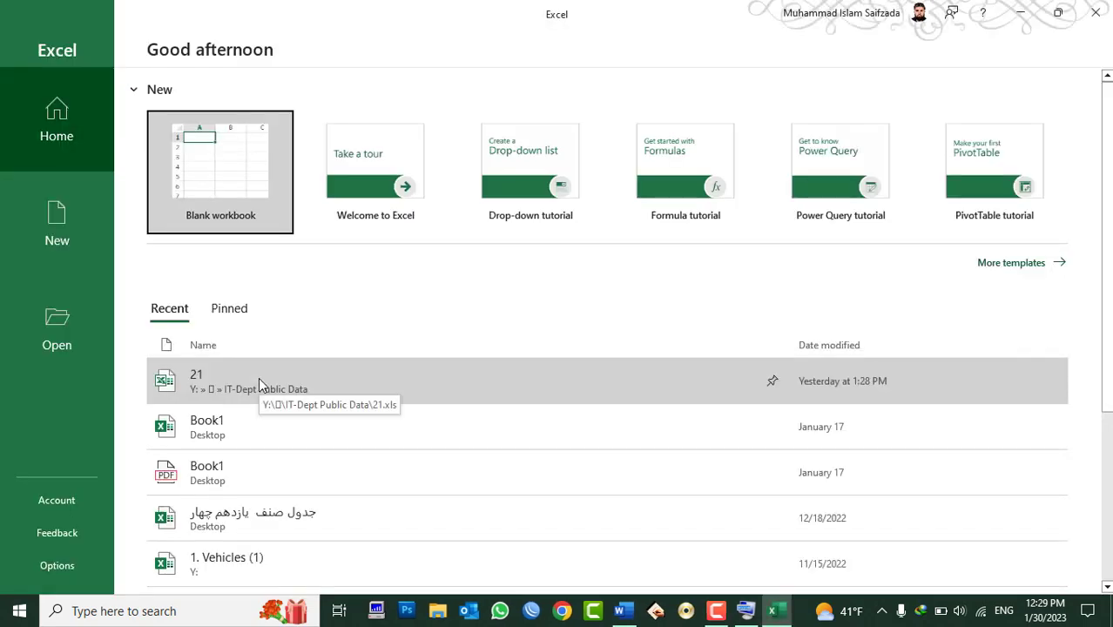
pyautogui.click(1095, 12)
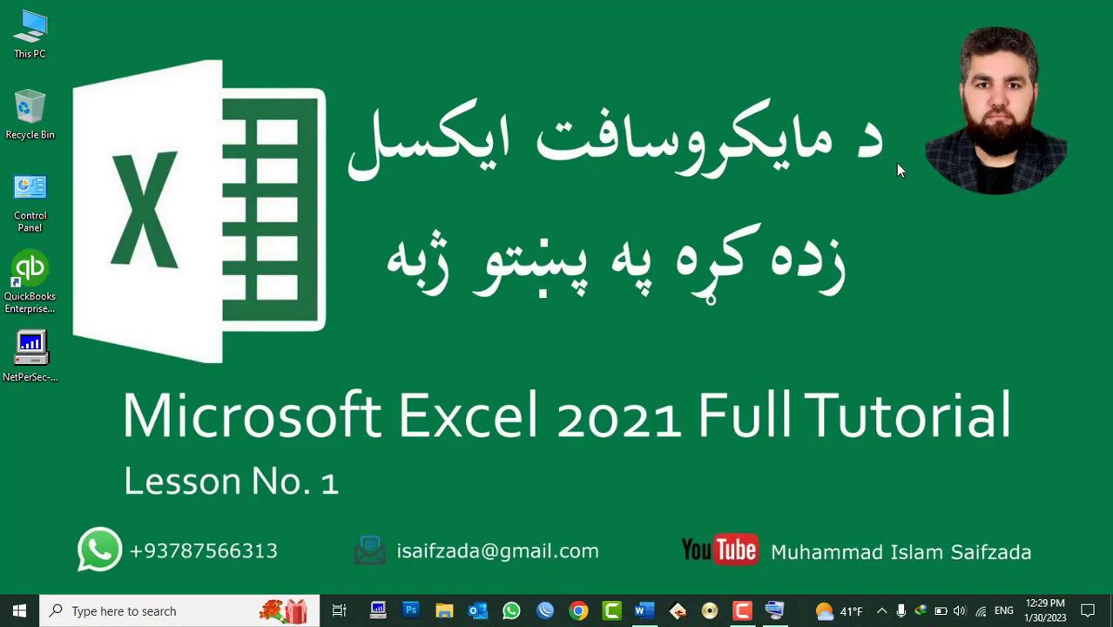
# Open cmd from Run, launch Excel with 'start Excel', then close Excel and Command Prompt
pyautogui.press('super+r')
pyautogui.write('cmd')
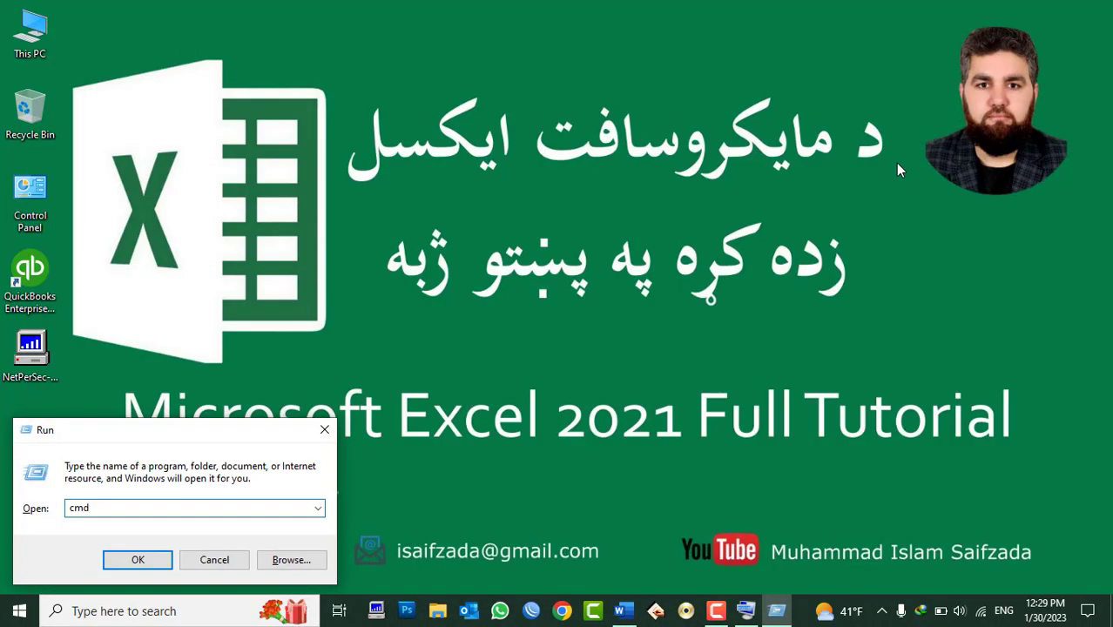
pyautogui.press('Return')
pyautogui.write('st')
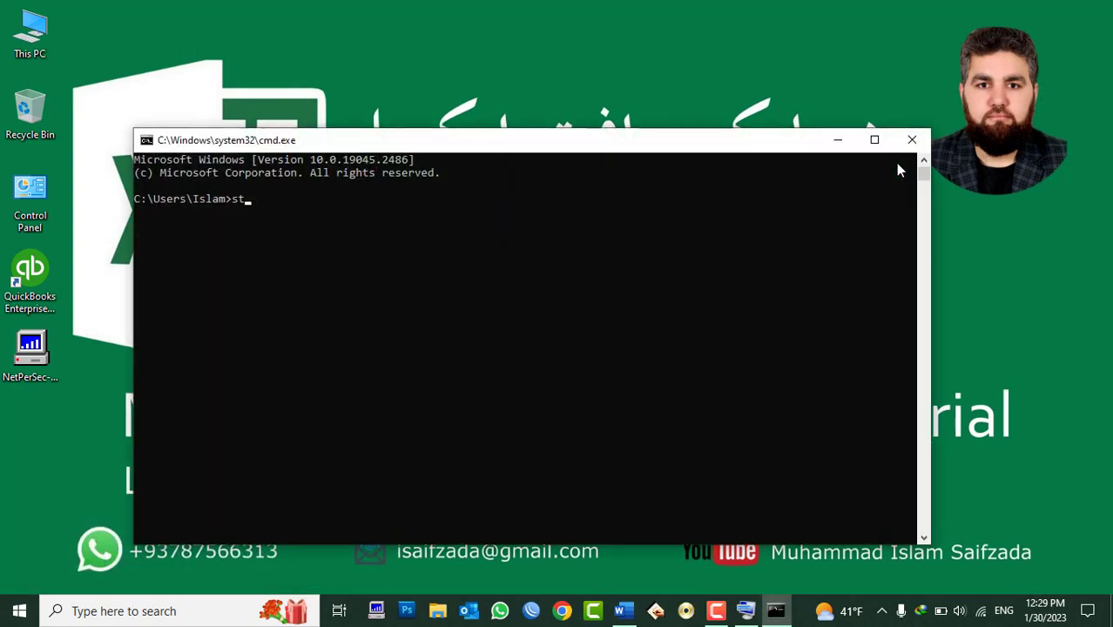
pyautogui.write('art')
pyautogui.write(' Excel')
pyautogui.press('Return')
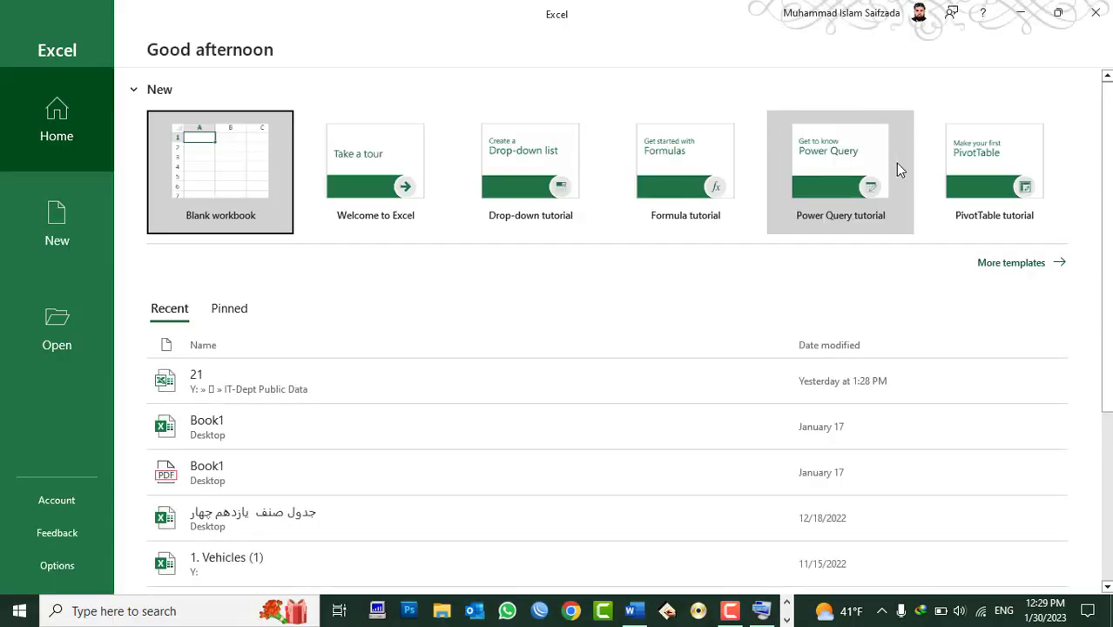
pyautogui.click(1095, 12)
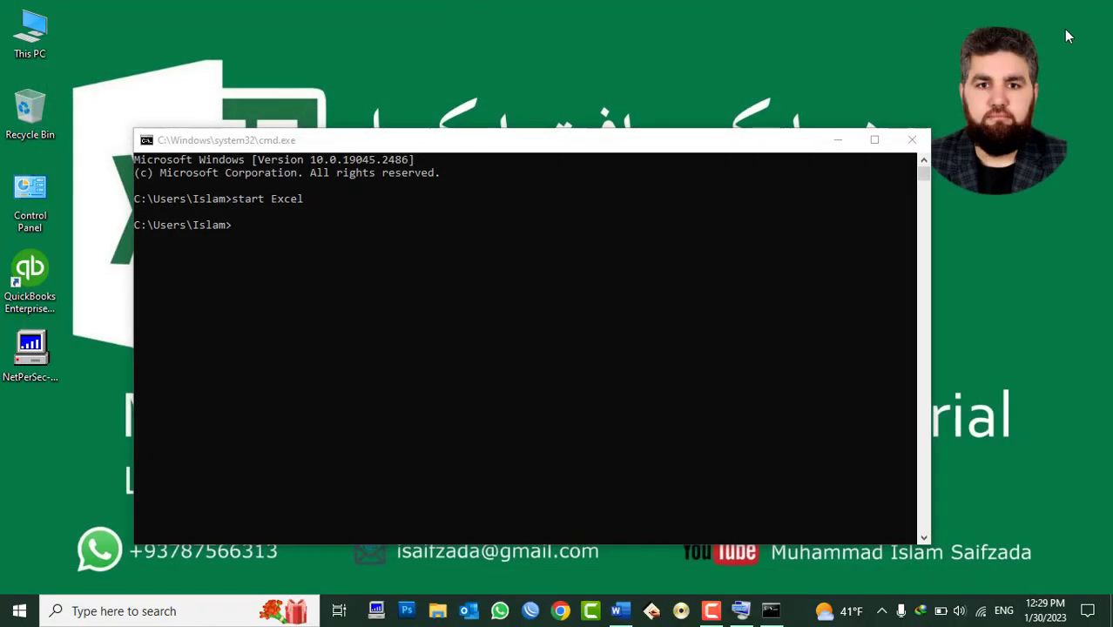
pyautogui.click(912, 140)
# Create a New Microsoft Excel Worksheet on the desktop with its default name and open it in Excel
pyautogui.rightClick(500, 128)
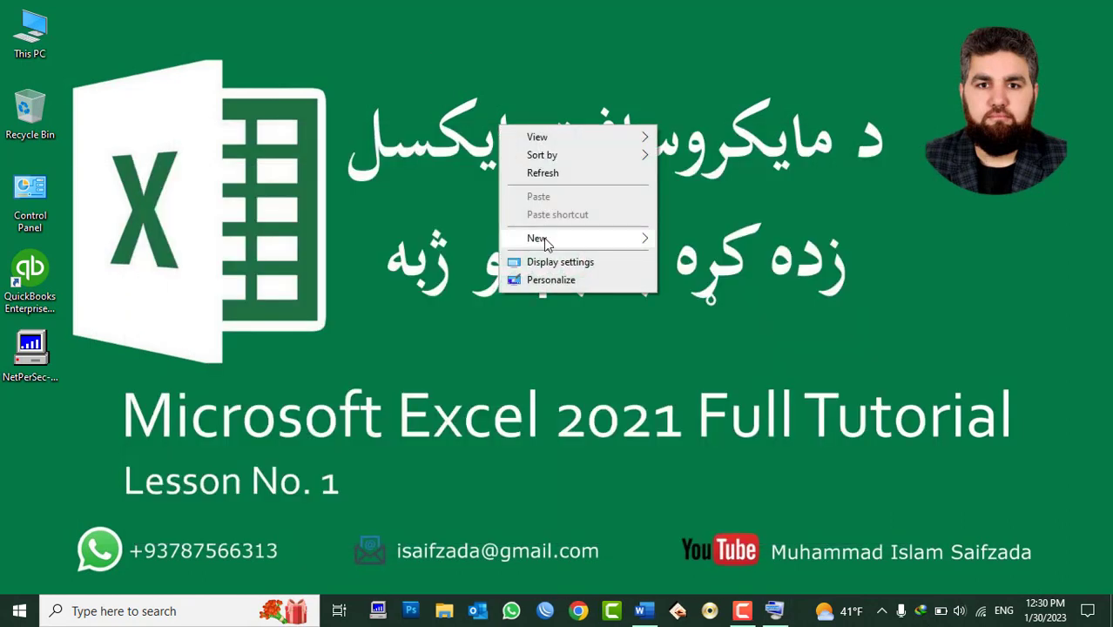
pyautogui.moveTo(549, 242)
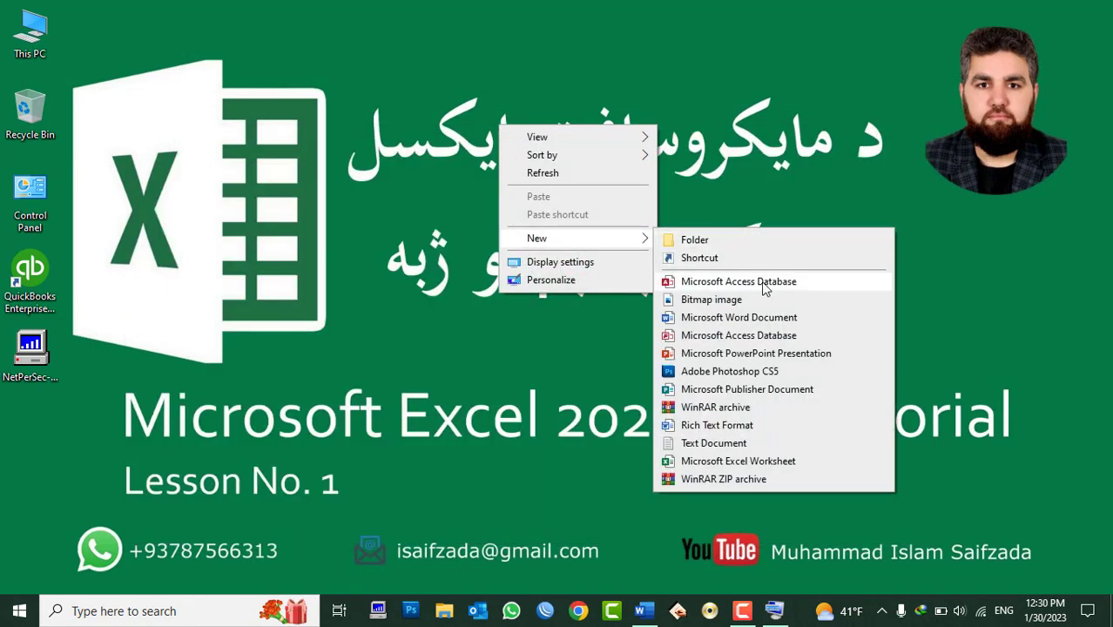
pyautogui.click(780, 467)
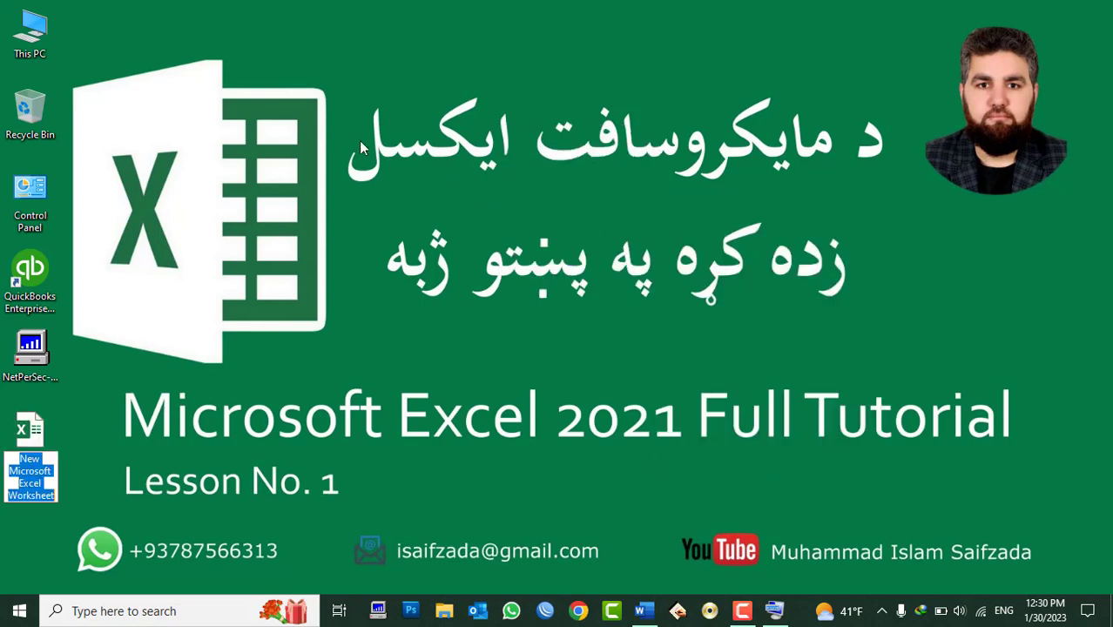
pyautogui.press('Return')
pyautogui.doubleClick(57, 449)
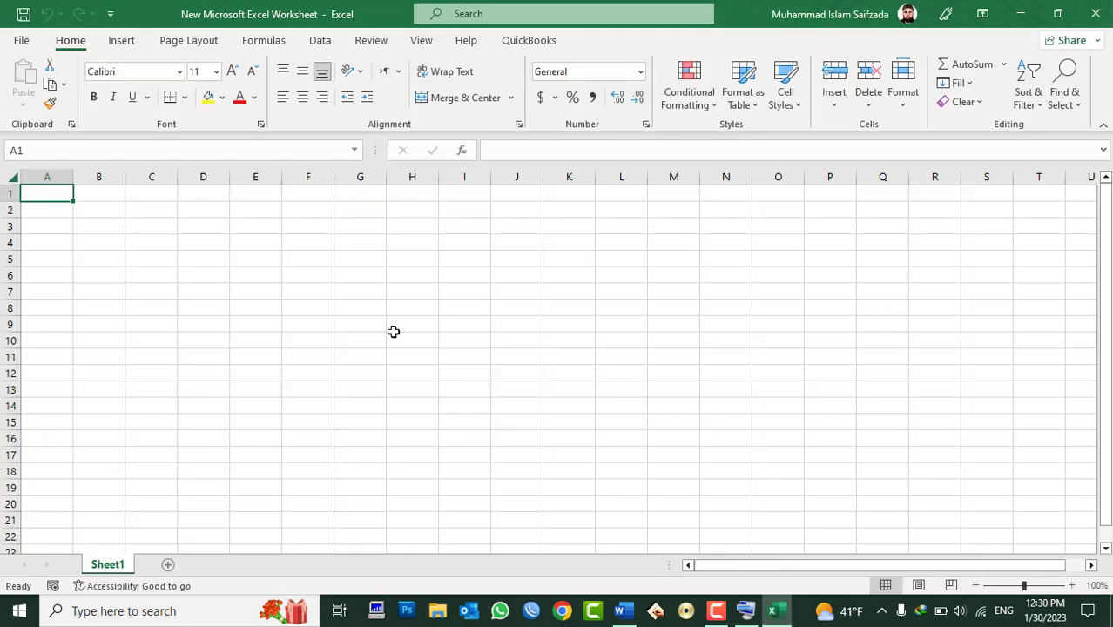
pyautogui.click(393, 329)
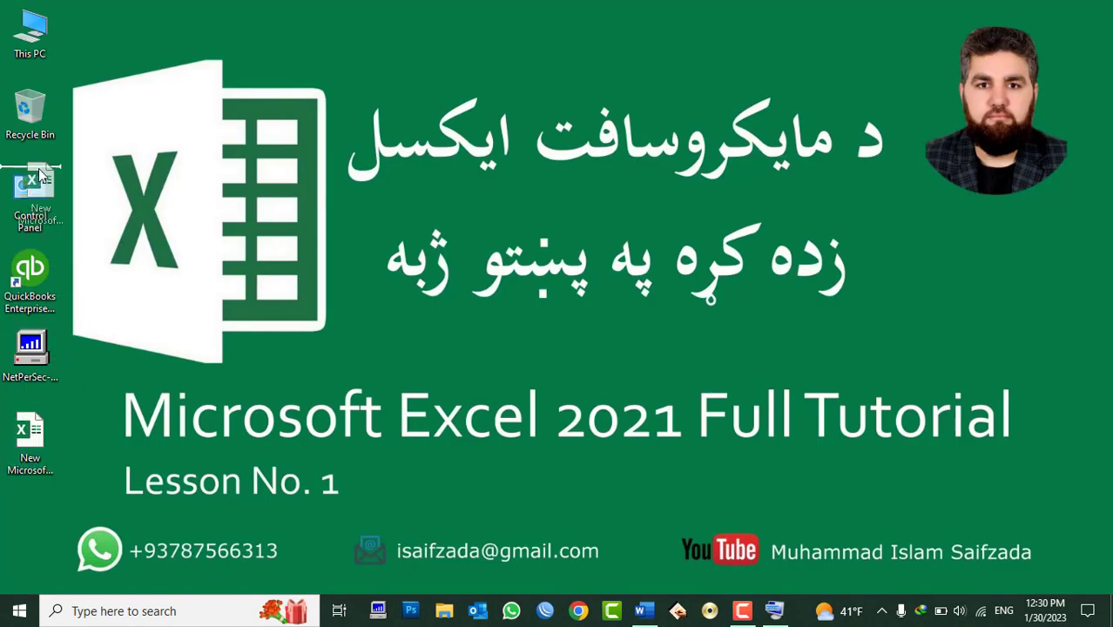
# Empty the Recycle Bin to permanently delete the worksheet, then refresh the desktop
pyautogui.rightClick(27, 122)
pyautogui.click(52, 149)
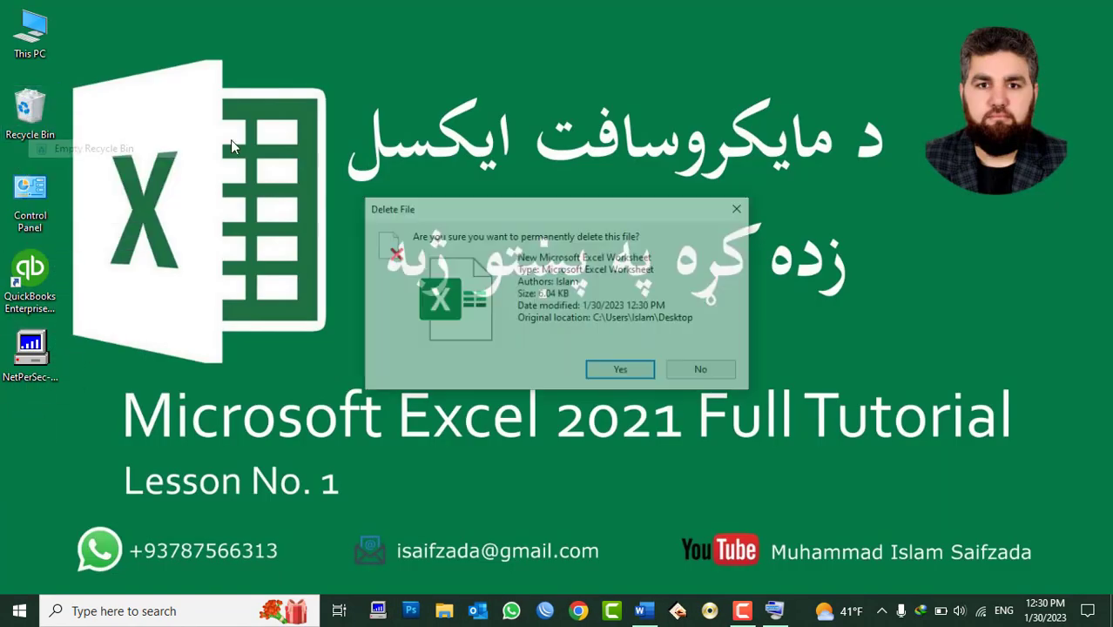
pyautogui.click(618, 375)
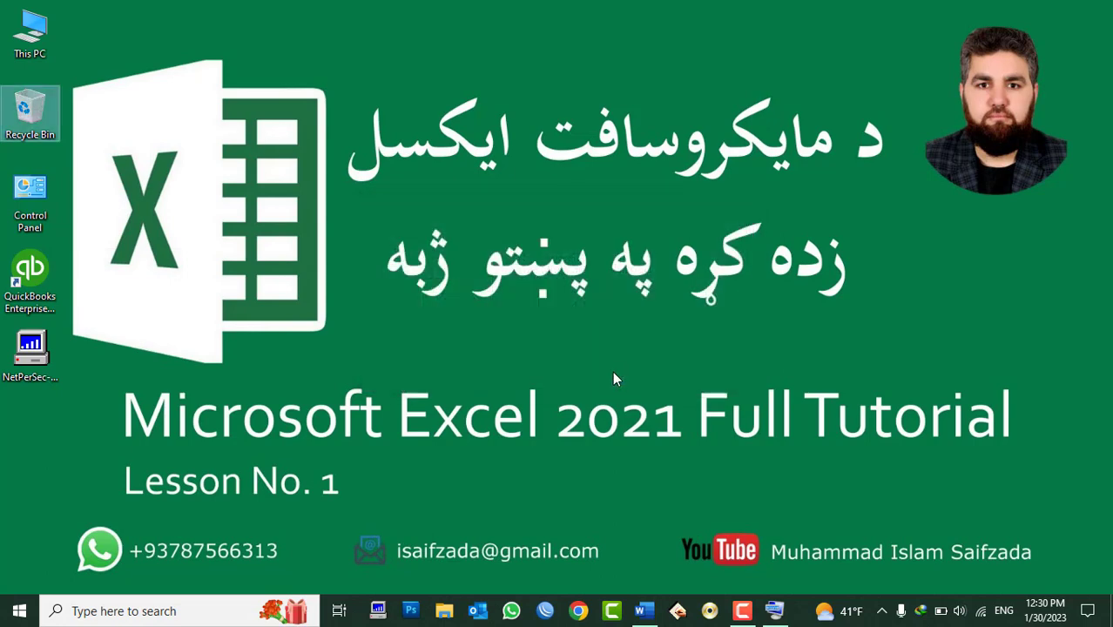
pyautogui.rightClick(491, 197)
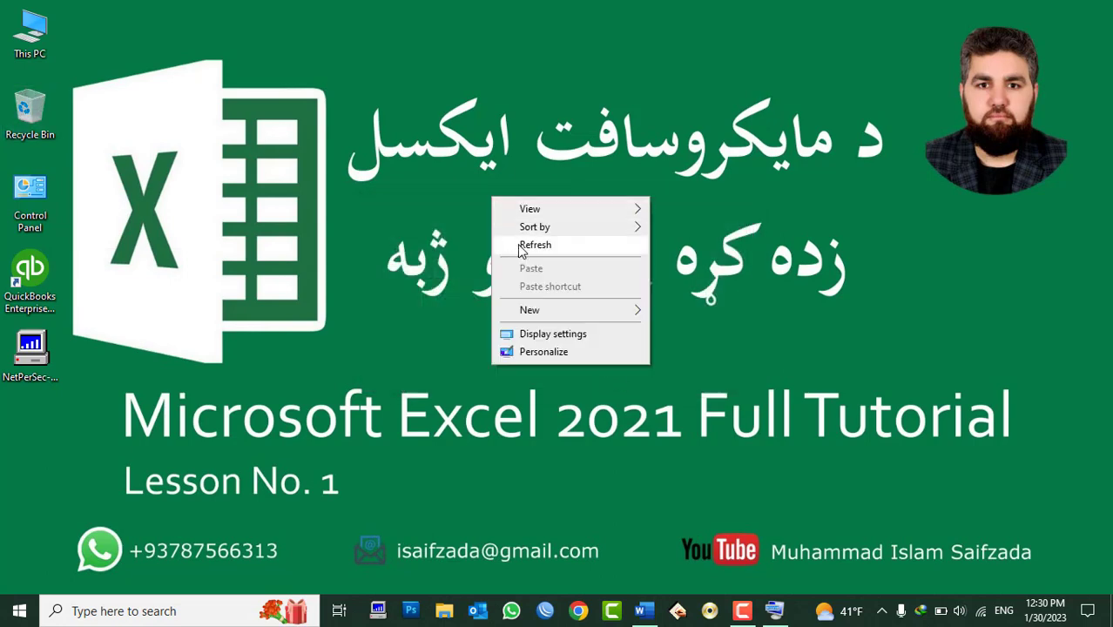
pyautogui.click(520, 248)
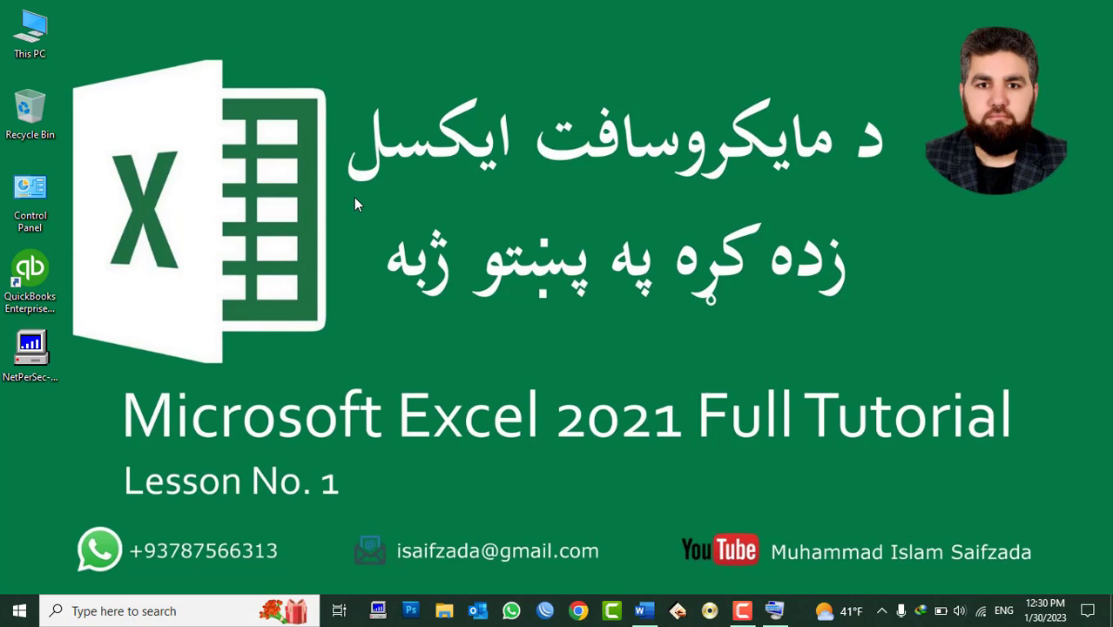
# From the Start menu app list, open the Excel shortcut's file location in File Explorer
pyautogui.click(19, 610)
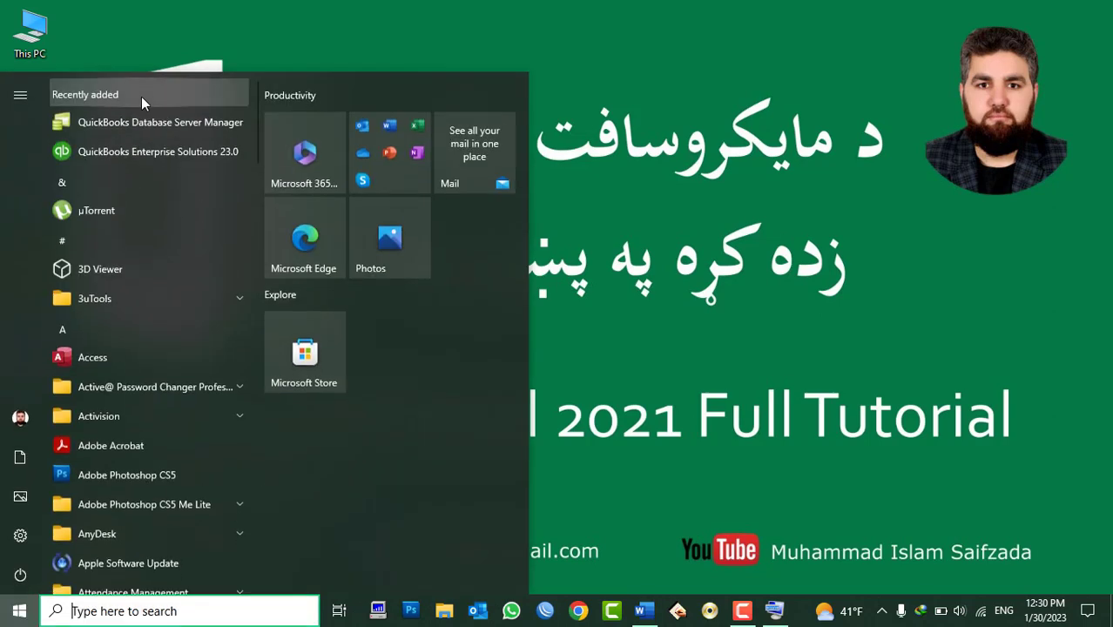
pyautogui.scroll(-2, 139, 192)
pyautogui.scroll(-4, 136, 218)
pyautogui.scroll(-3, 137, 240)
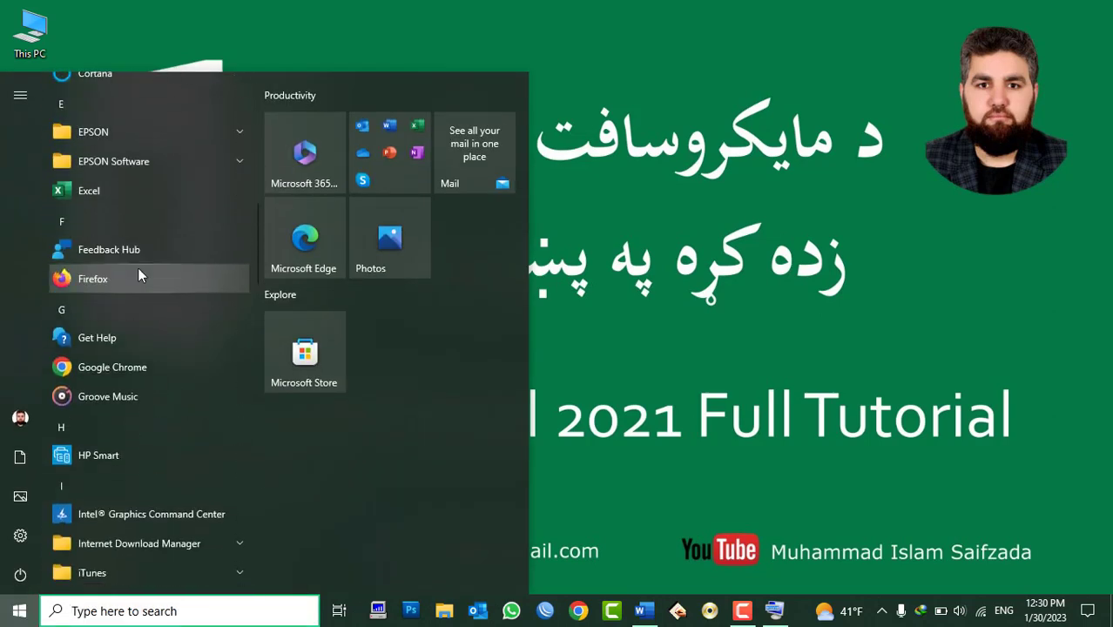
pyautogui.rightClick(105, 198)
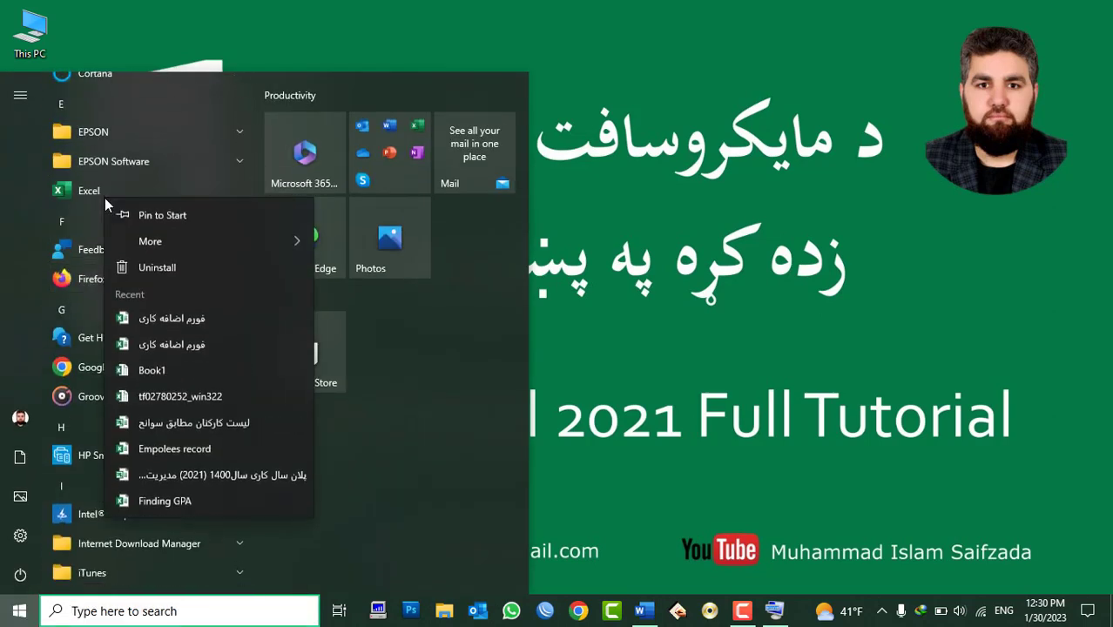
pyautogui.moveTo(222, 241)
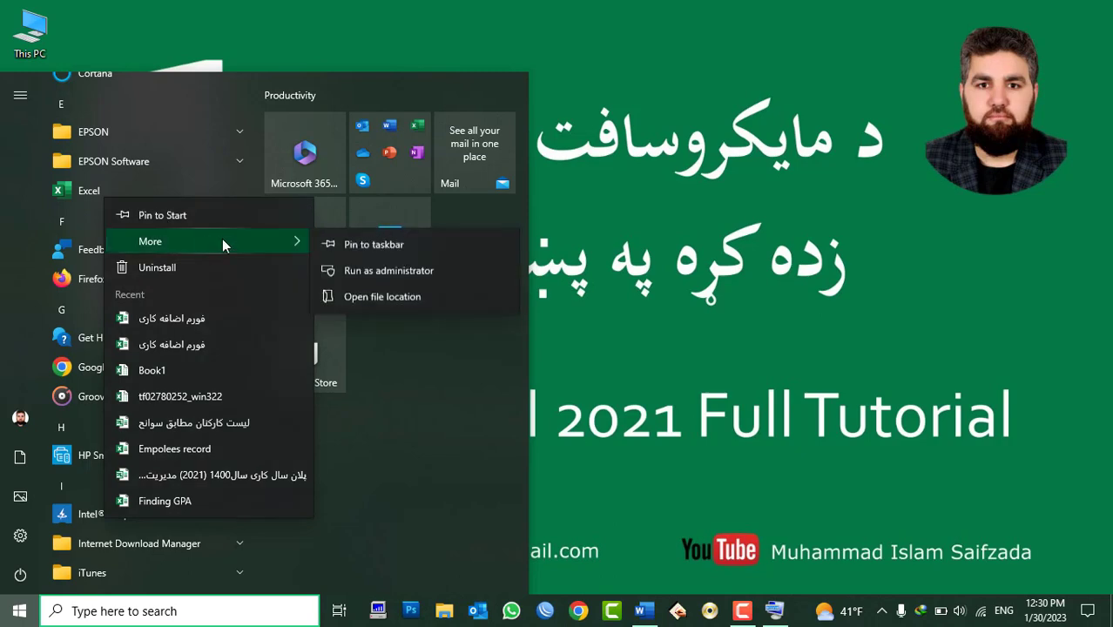
pyautogui.click(397, 301)
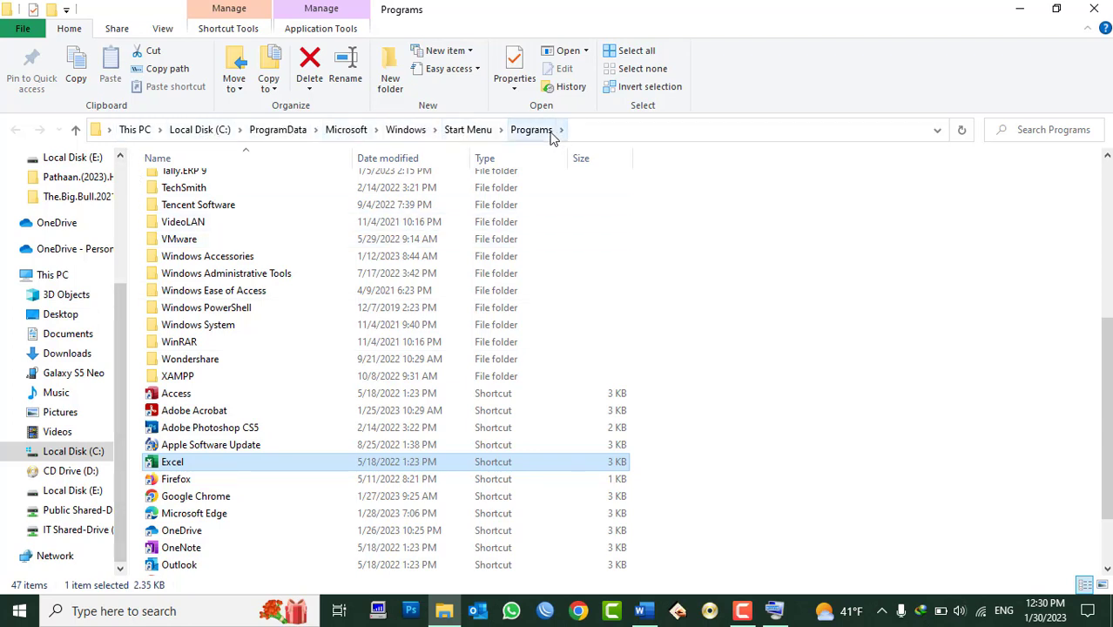
# In the Excel shortcut's Properties, set the shortcut key to Ctrl + Alt + E and save with administrator permission
pyautogui.doubleClick(152, 466)
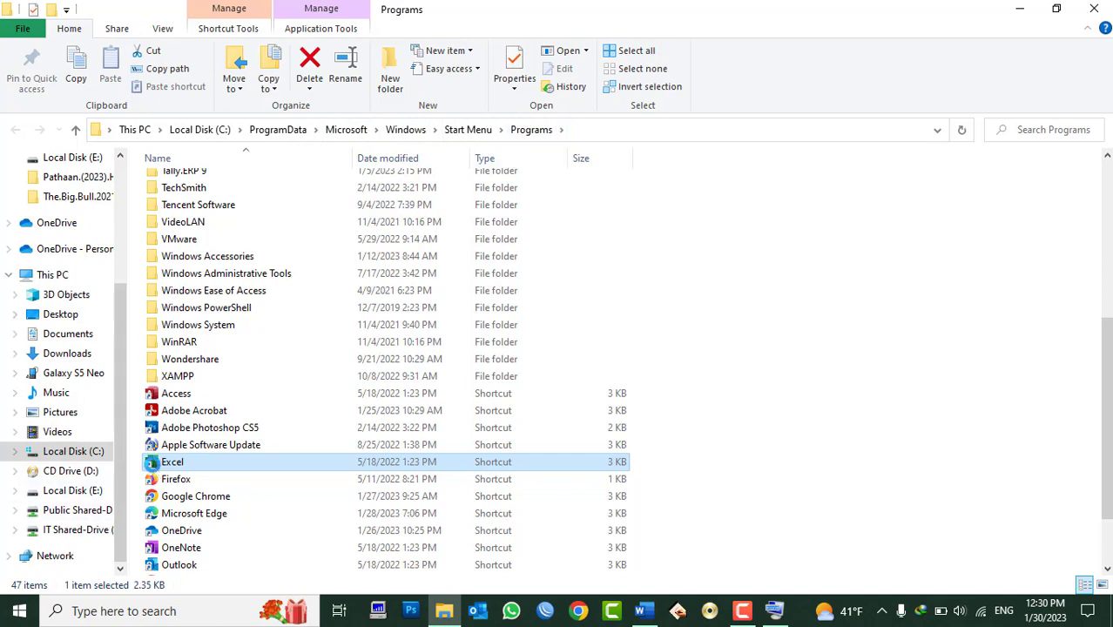
pyautogui.rightClick(165, 462)
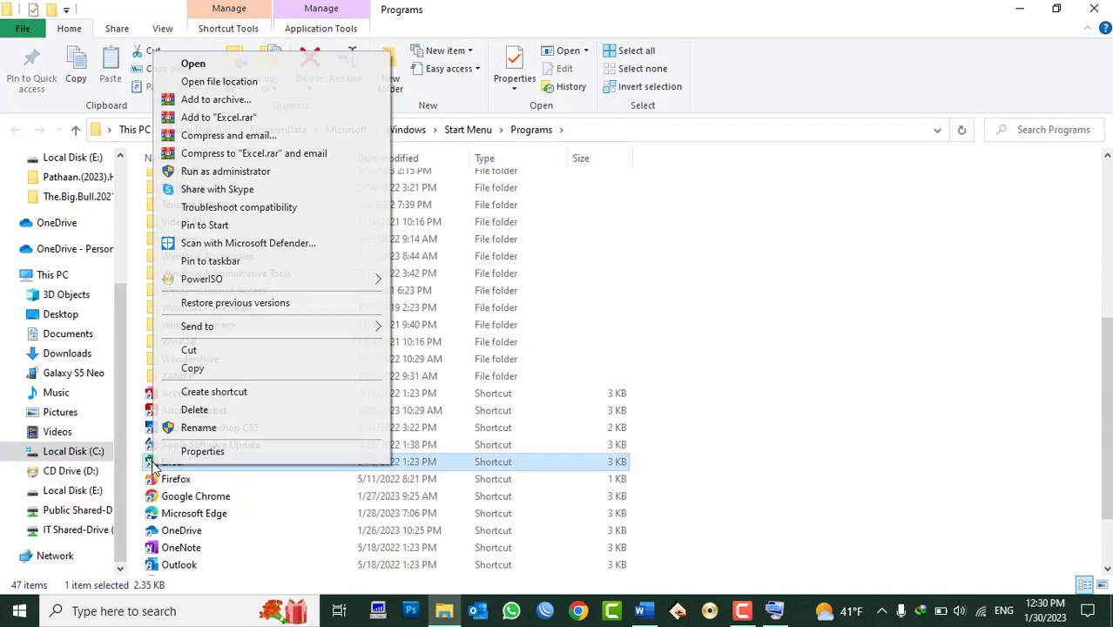
pyautogui.click(174, 455)
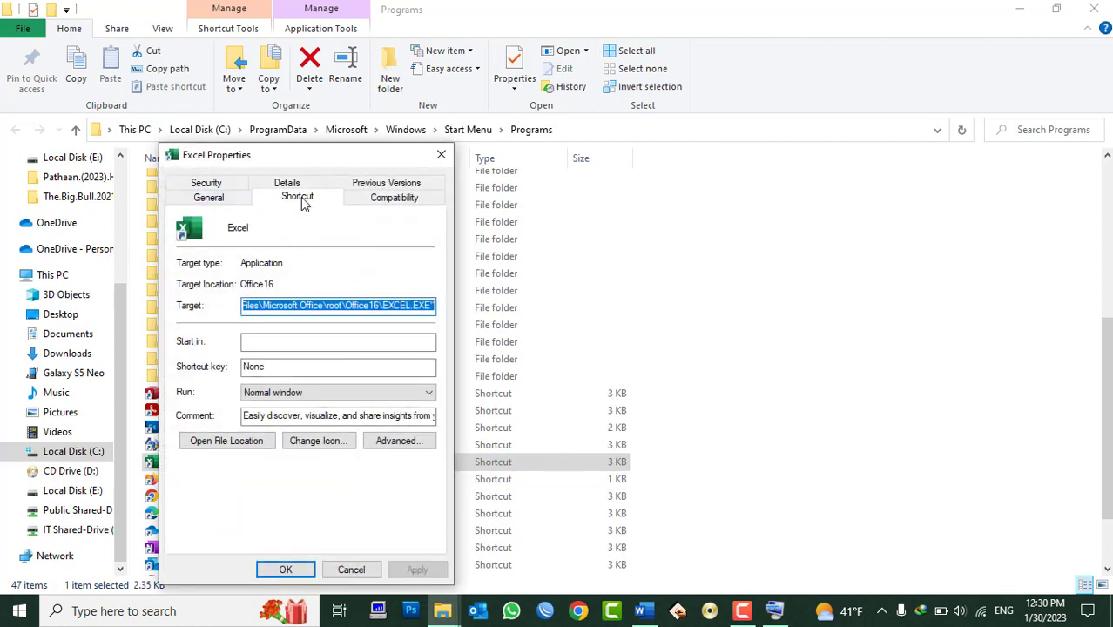
pyautogui.click(226, 199)
pyautogui.click(279, 200)
pyautogui.click(282, 369)
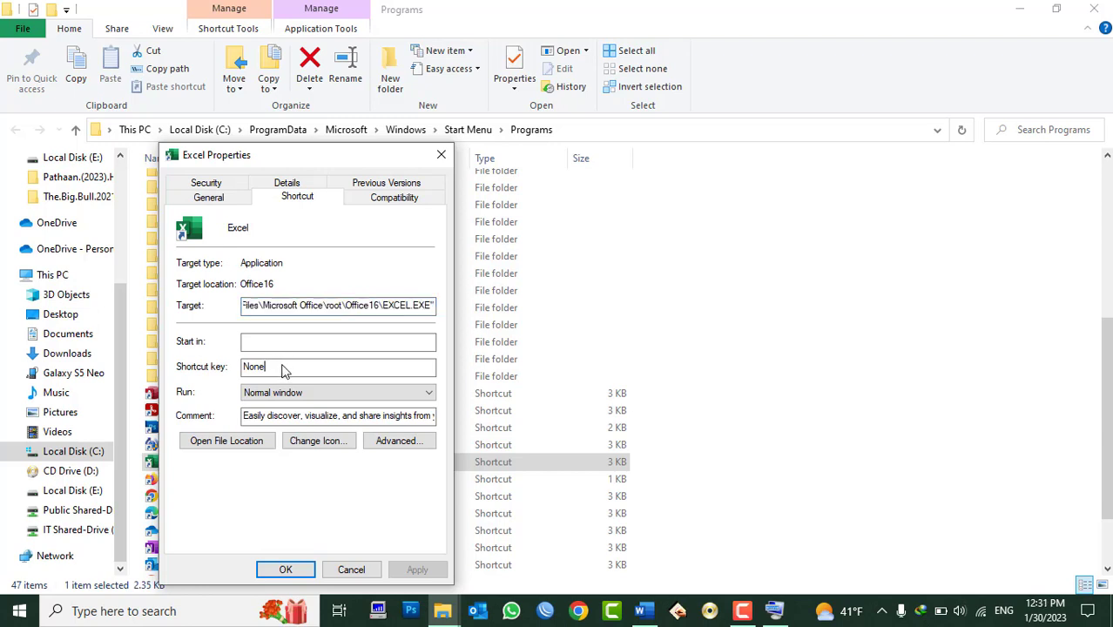
pyautogui.hotkey('ctrl', 'alt')
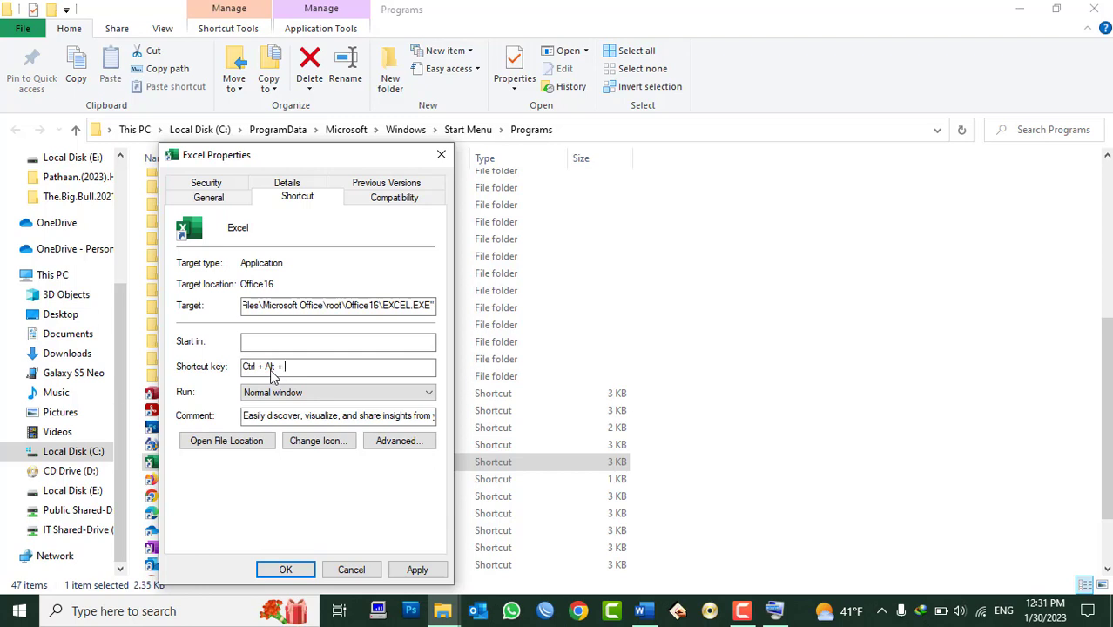
pyautogui.hotkey('ctrl', 'alt', 'e')
pyautogui.click(418, 569)
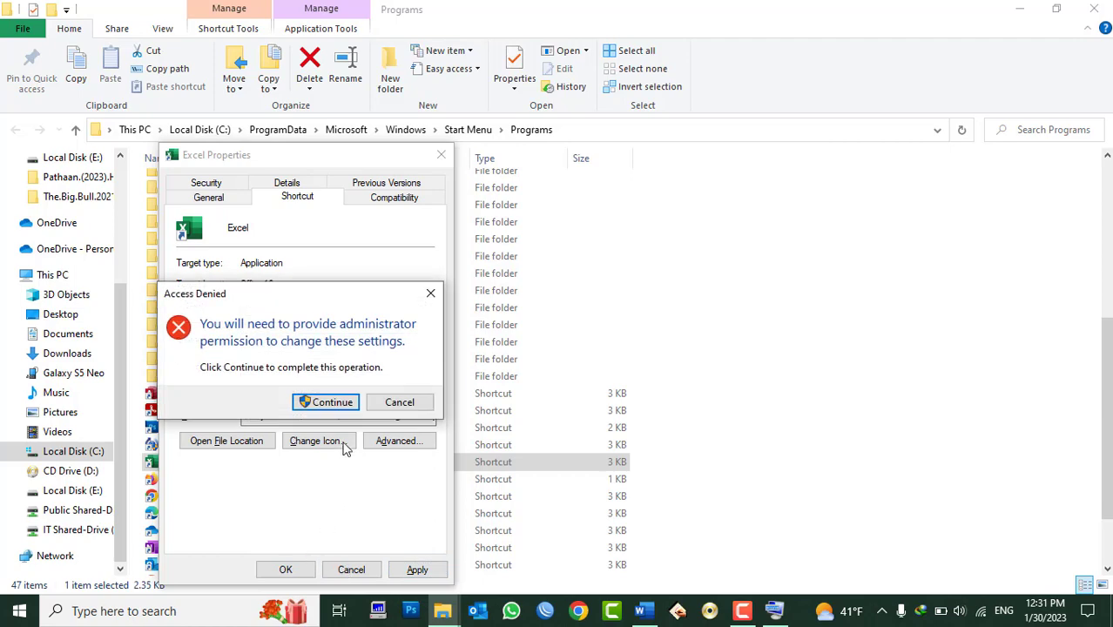
pyautogui.click(319, 403)
pyautogui.click(286, 570)
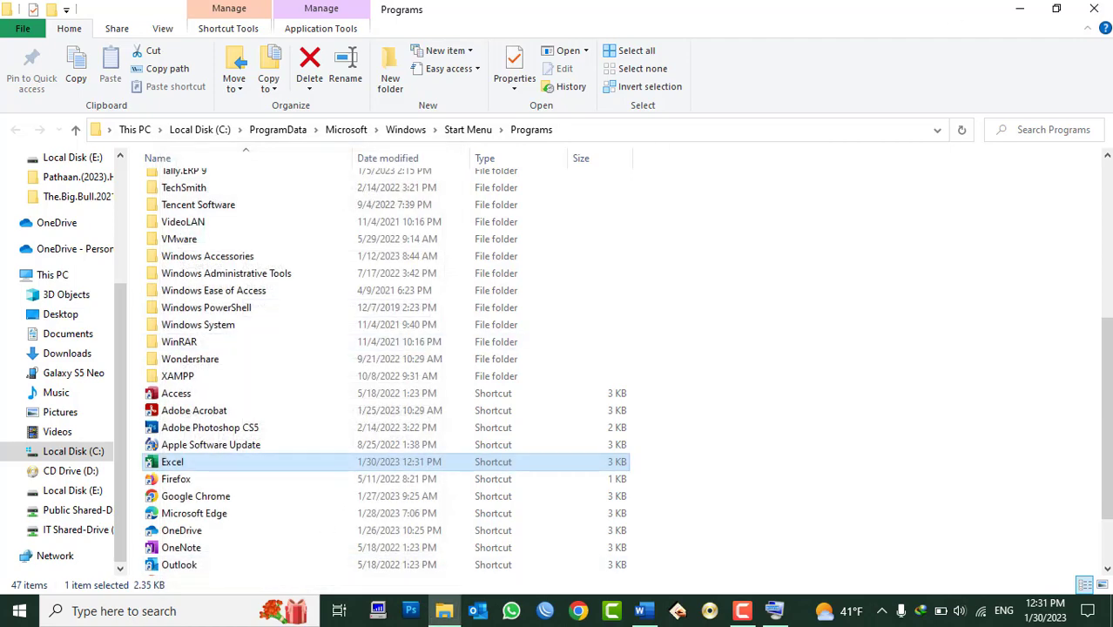
# Close Explorer, launch Excel with Ctrl + Alt + E, open a blank Book1, then close Excel
pyautogui.click(1103, 14)
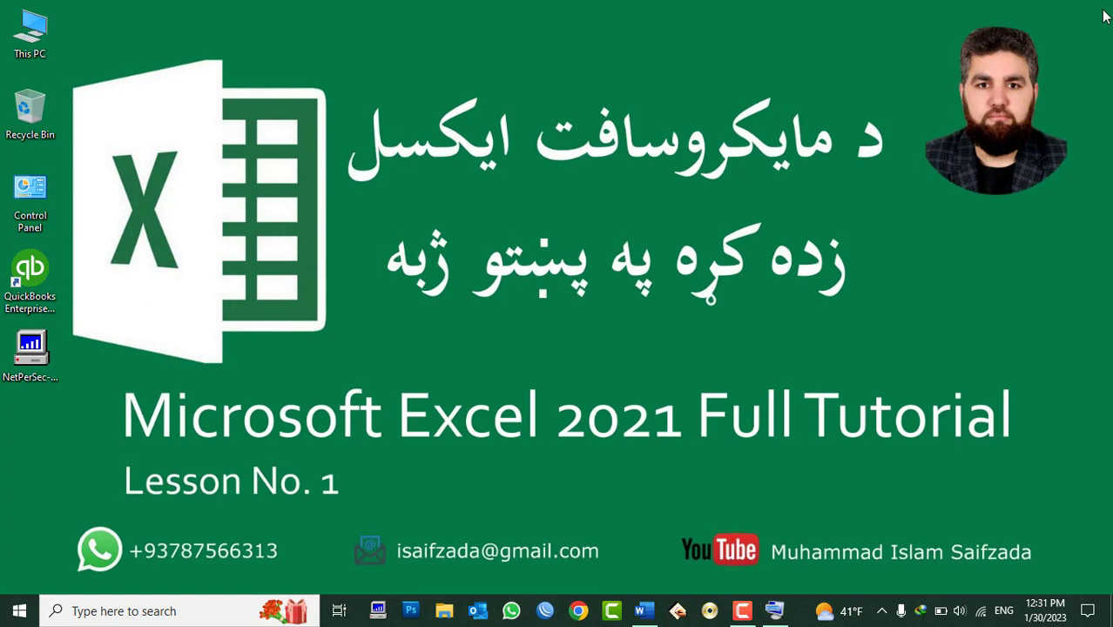
pyautogui.hotkey('ctrl', 'alt', 'e')
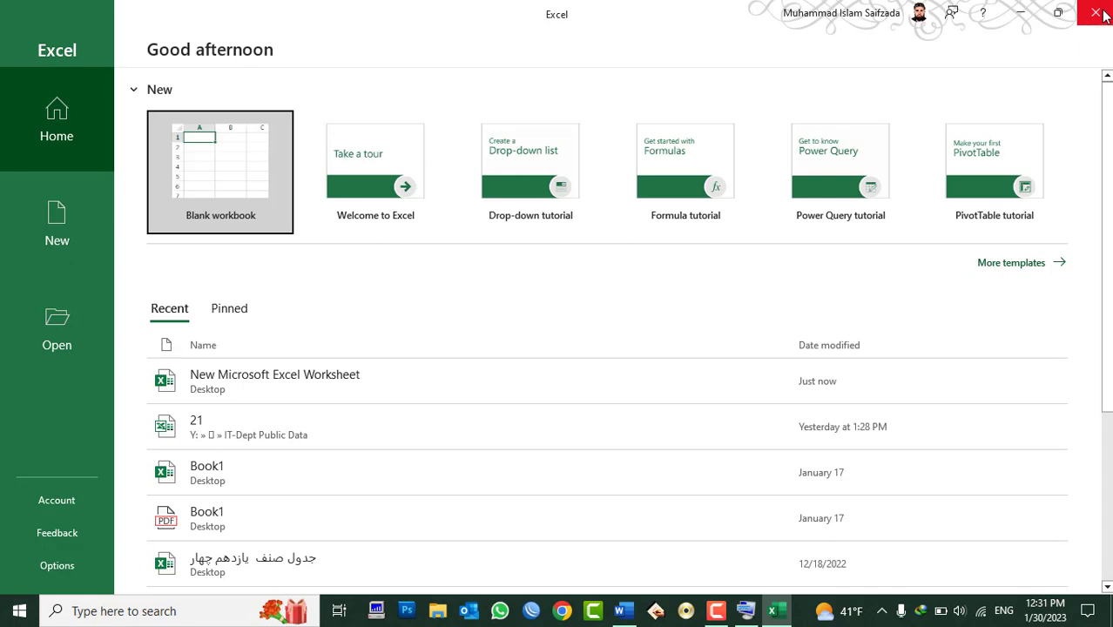
pyautogui.click(221, 155)
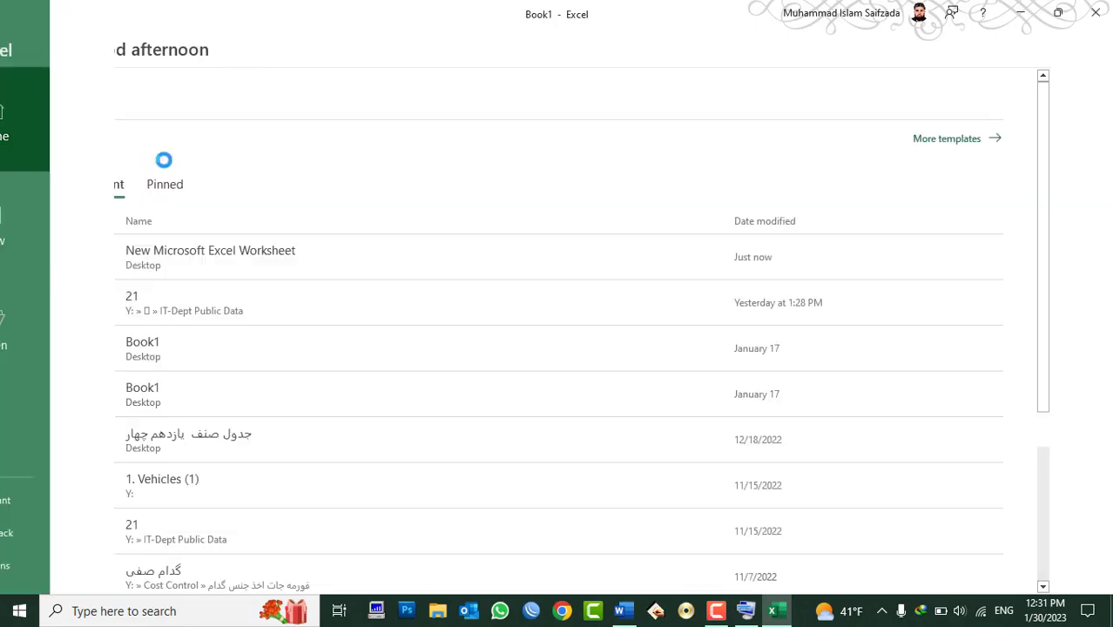
pyautogui.click(1095, 13)
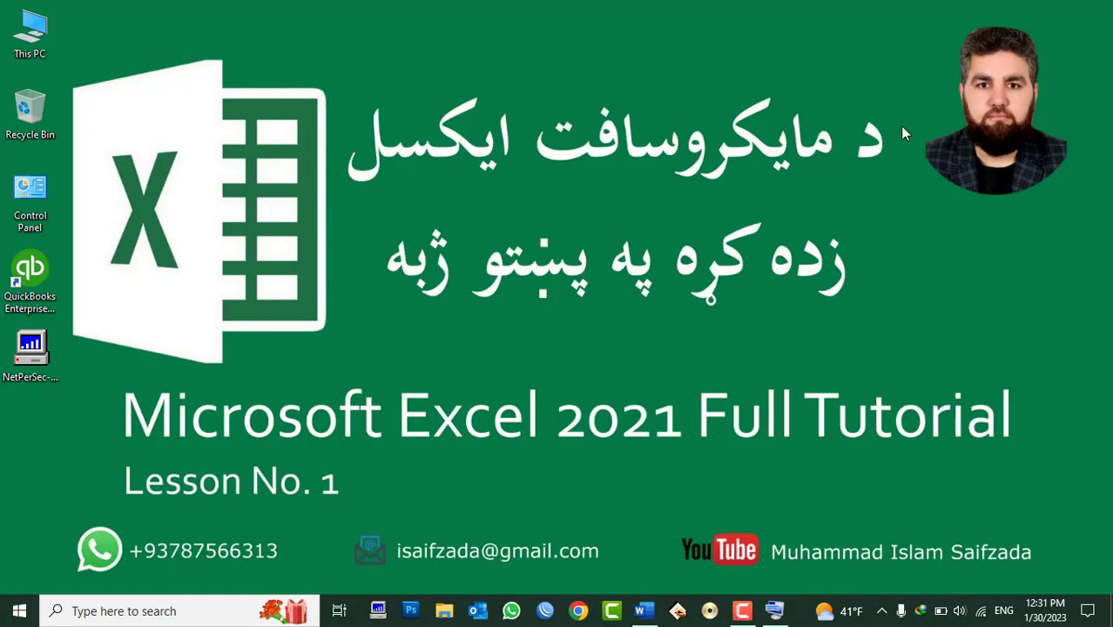